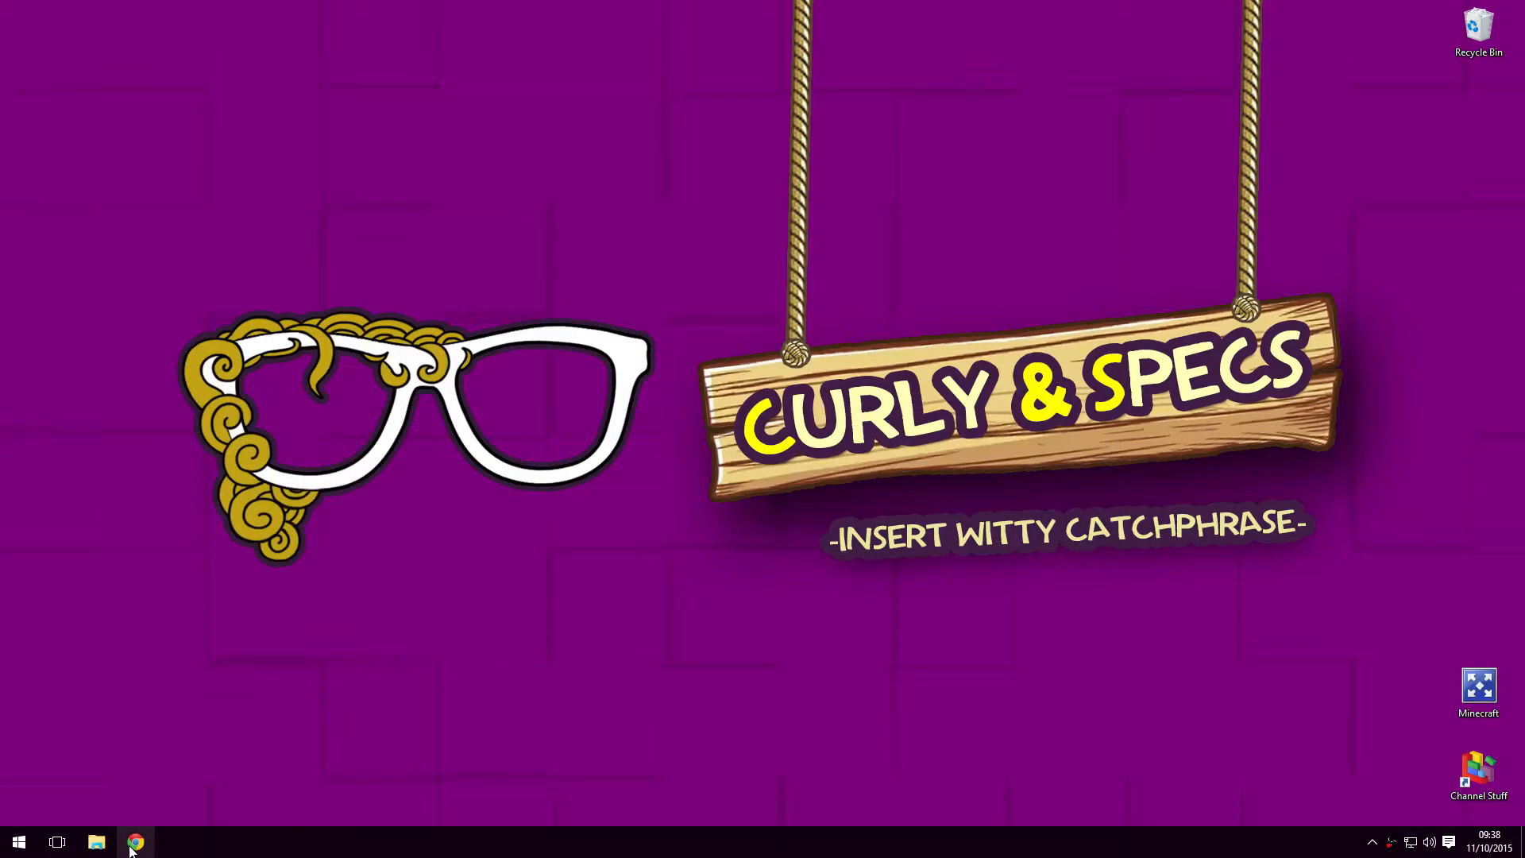
# Open Chrome and go to mcversions.net
pyautogui.click(134, 844)
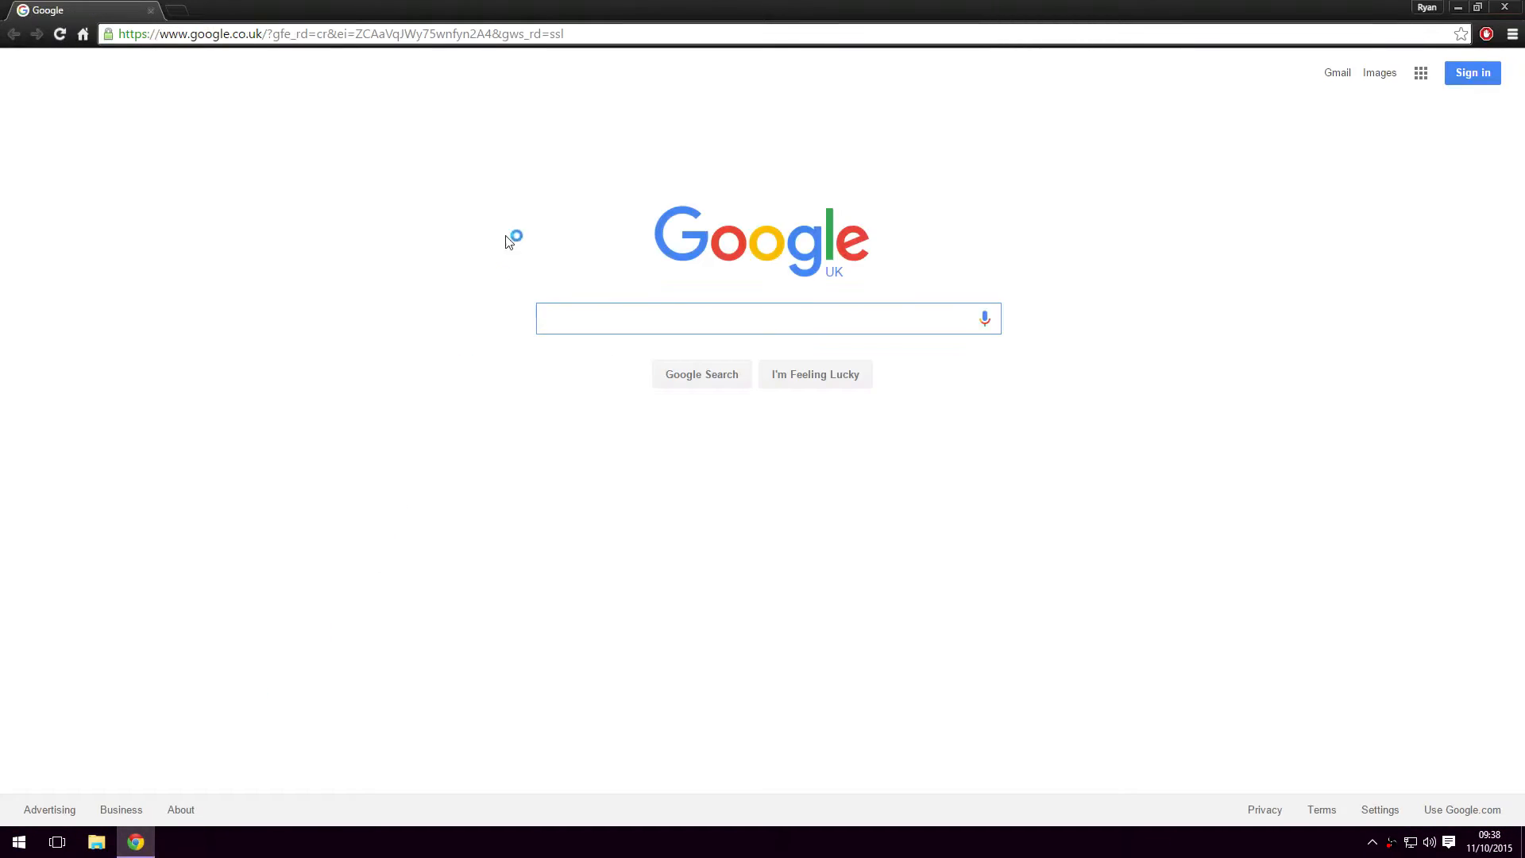
pyautogui.click(588, 36)
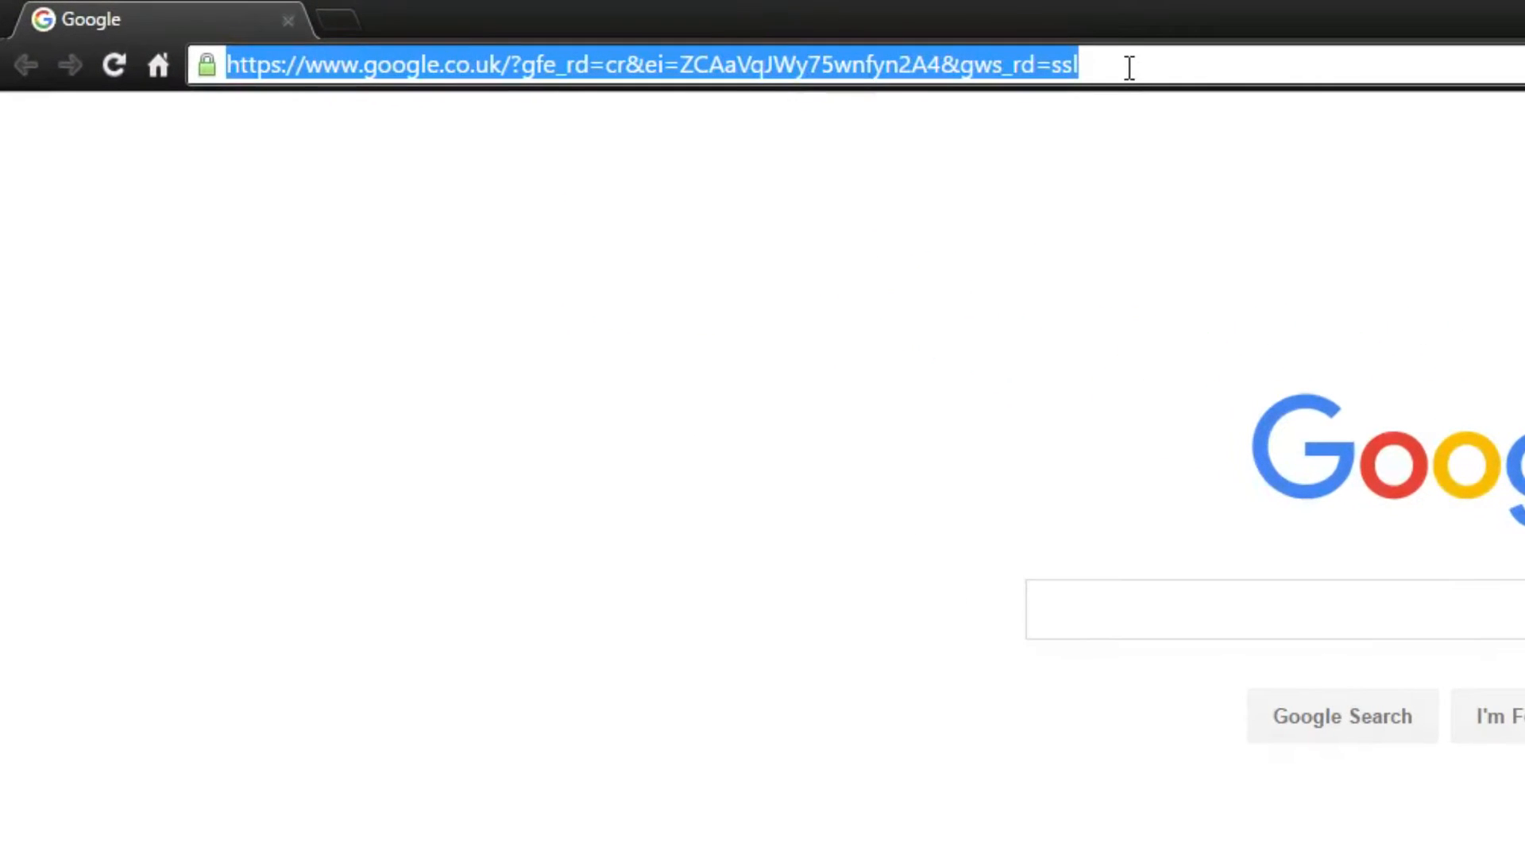
pyautogui.write('mc')
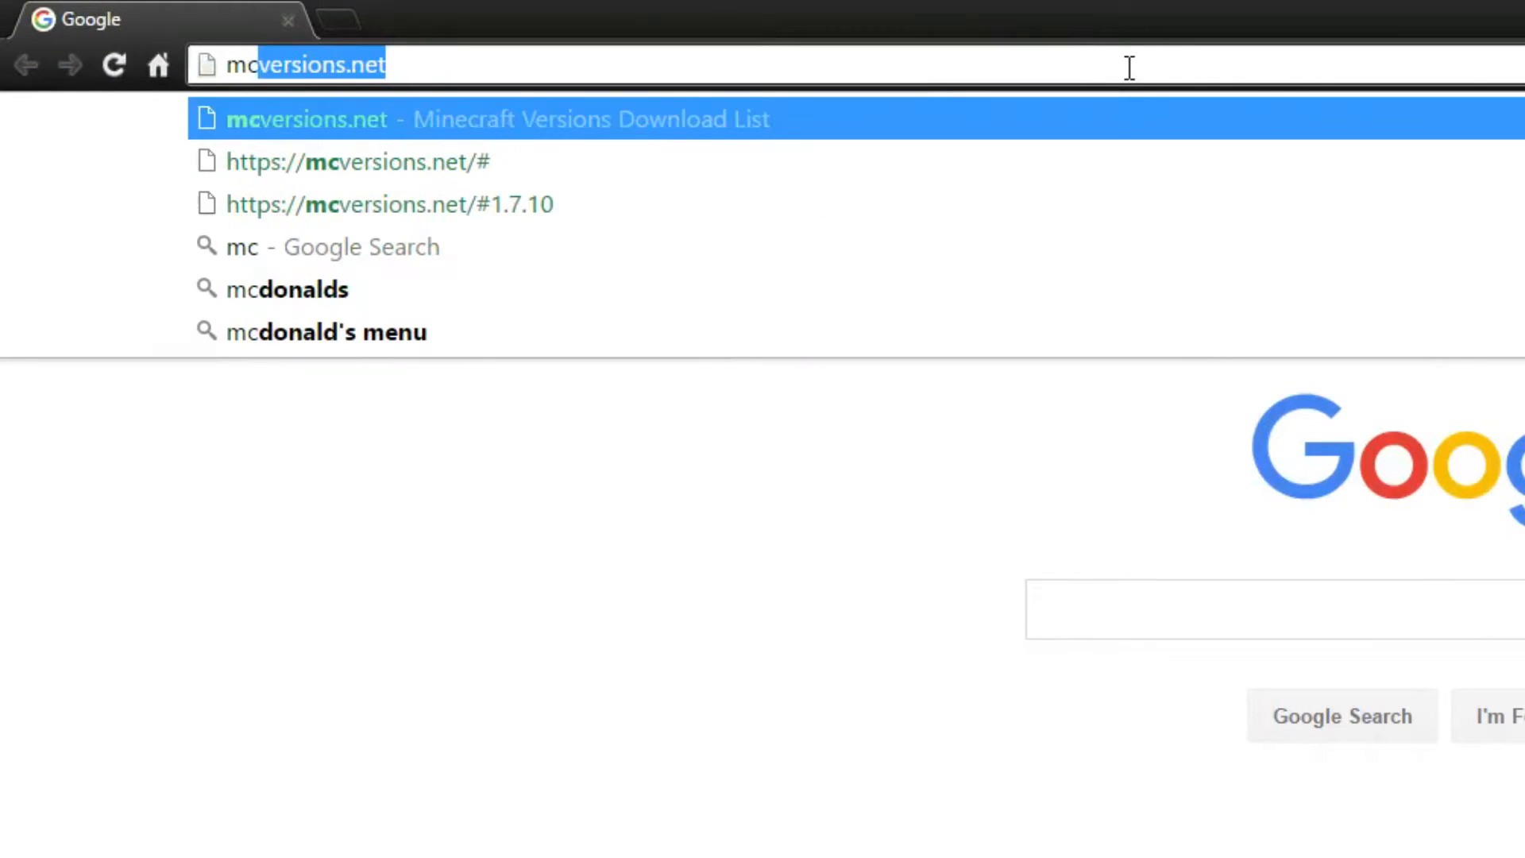
pyautogui.write('versio')
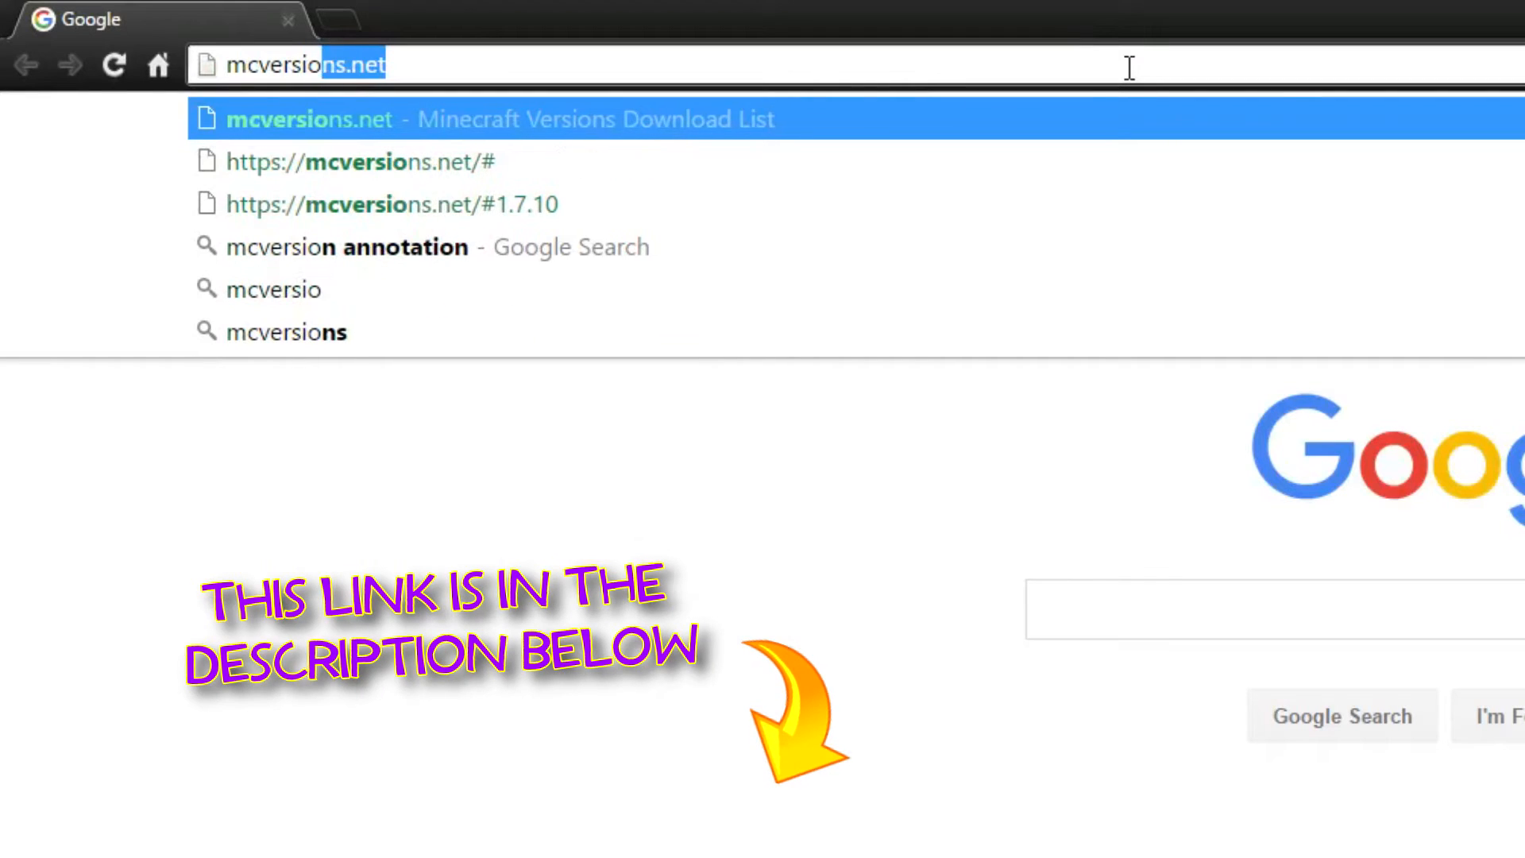
pyautogui.write('ns.net')
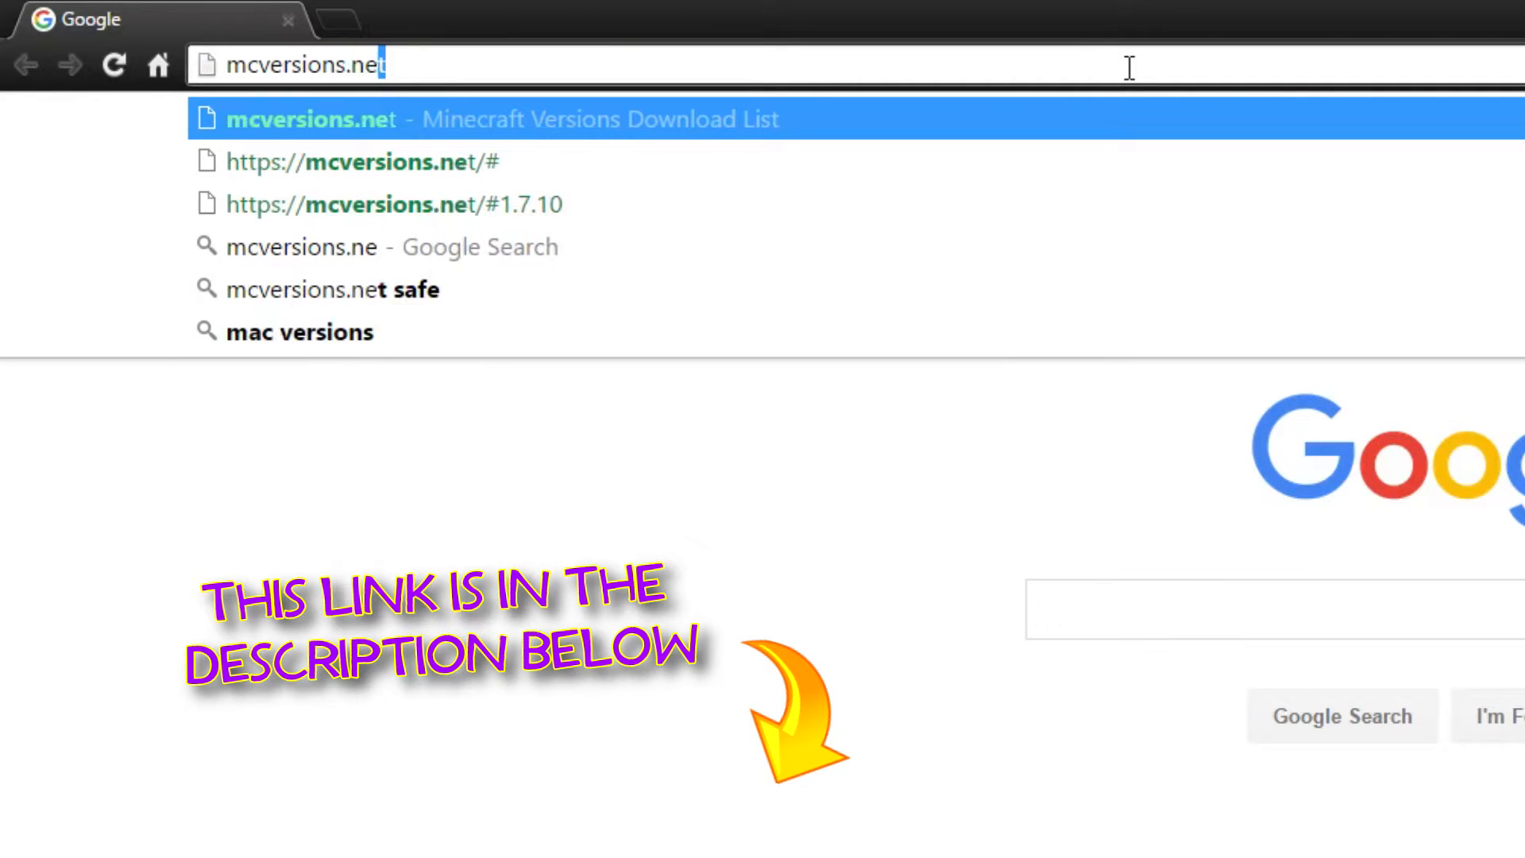
pyautogui.press('Return')
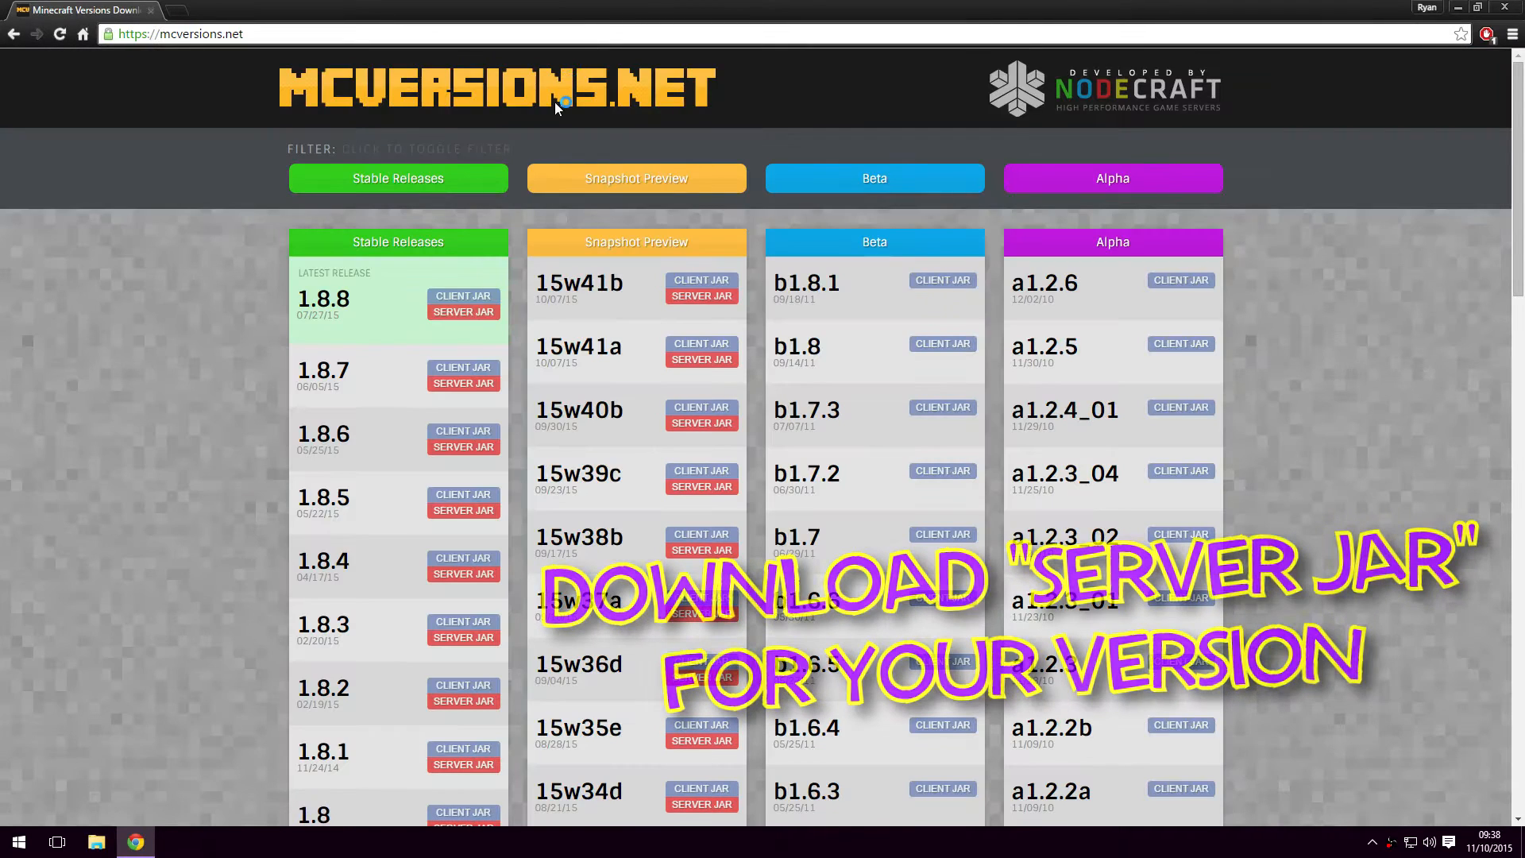
# Download the server jar for stable release 1.8.8 and place the downloaded file on the desktop
pyautogui.click(463, 309)
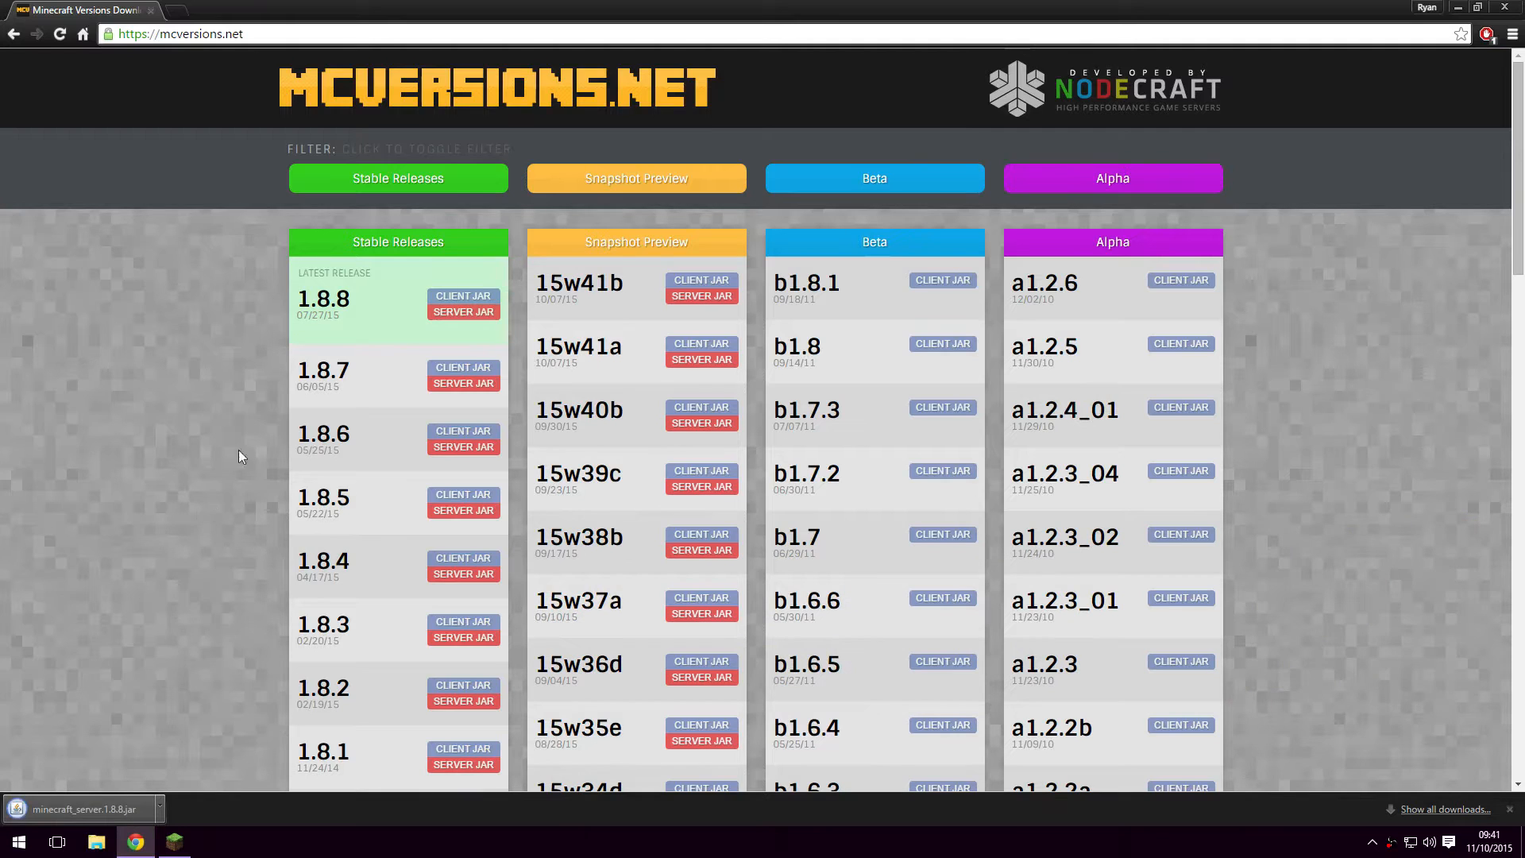
pyautogui.moveTo(567, 16); pyautogui.dragTo(1137, 75)
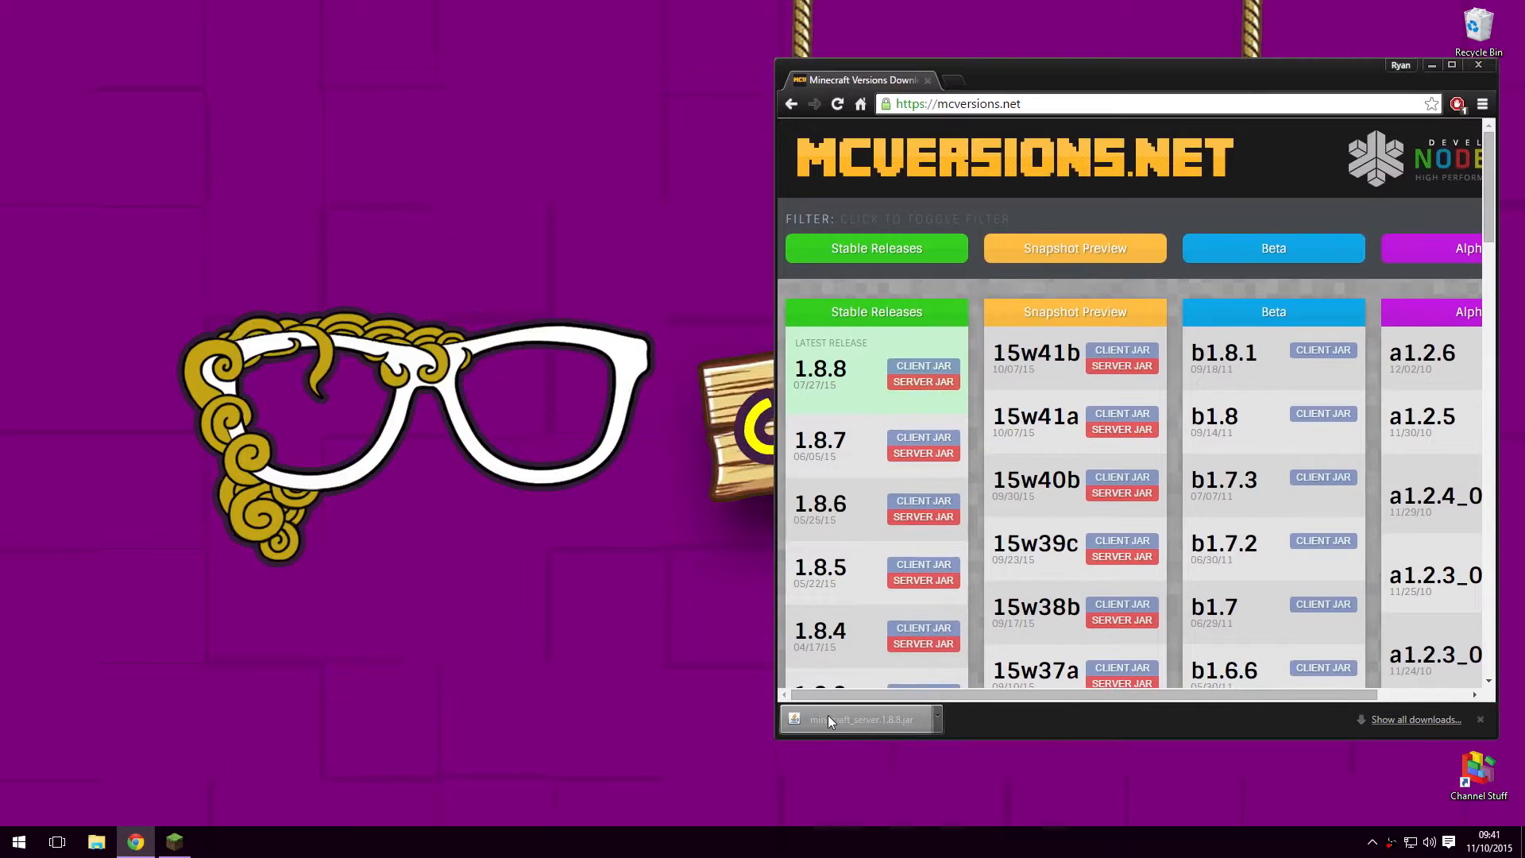
pyautogui.moveTo(828, 715); pyautogui.dragTo(493, 592)
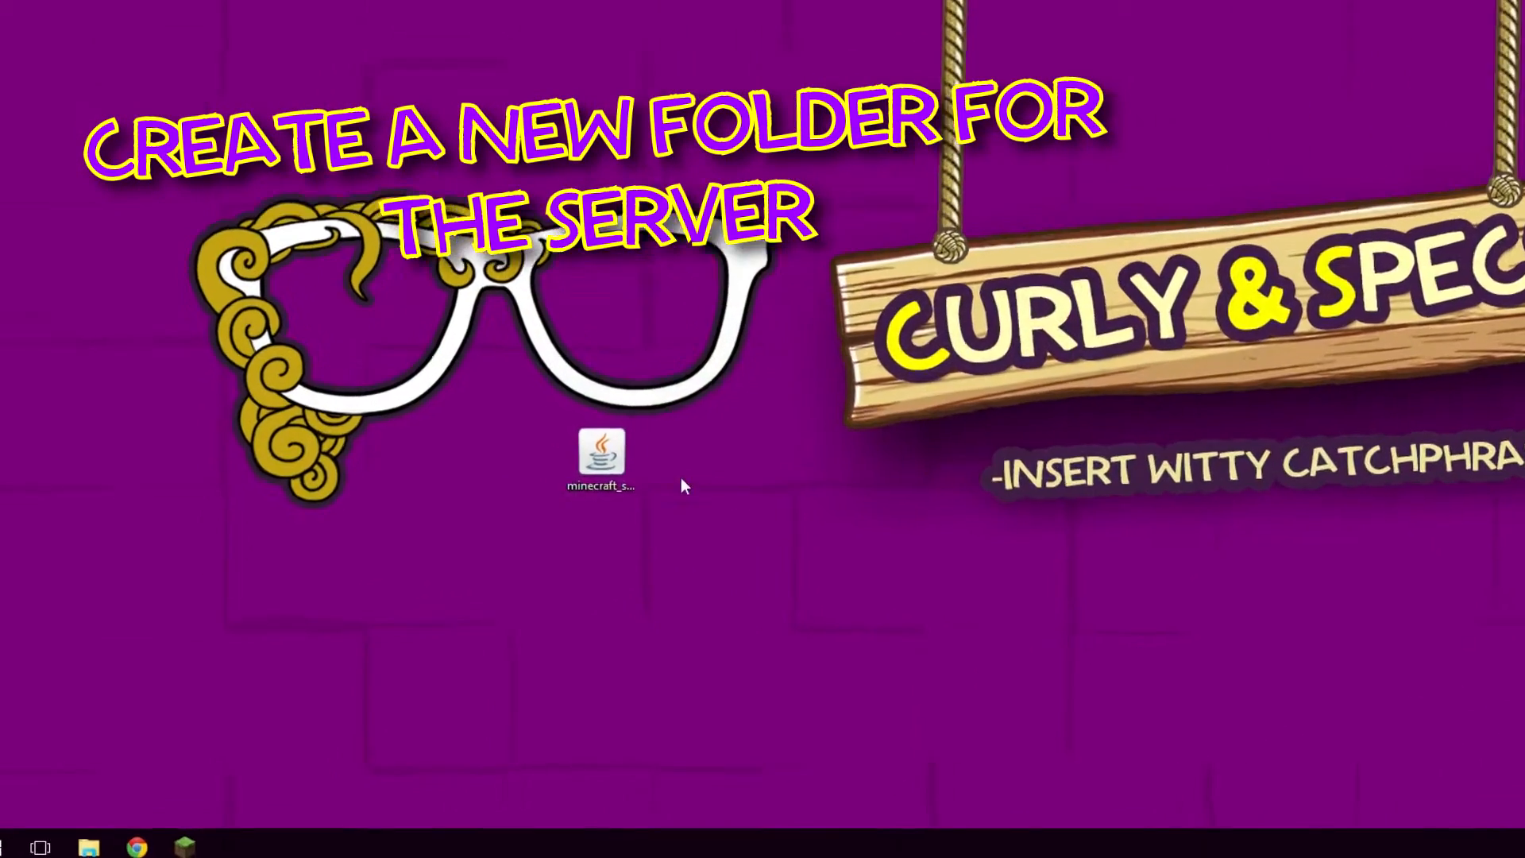
# Create a new desktop folder named Minecraft Server
pyautogui.rightClick(440, 453)
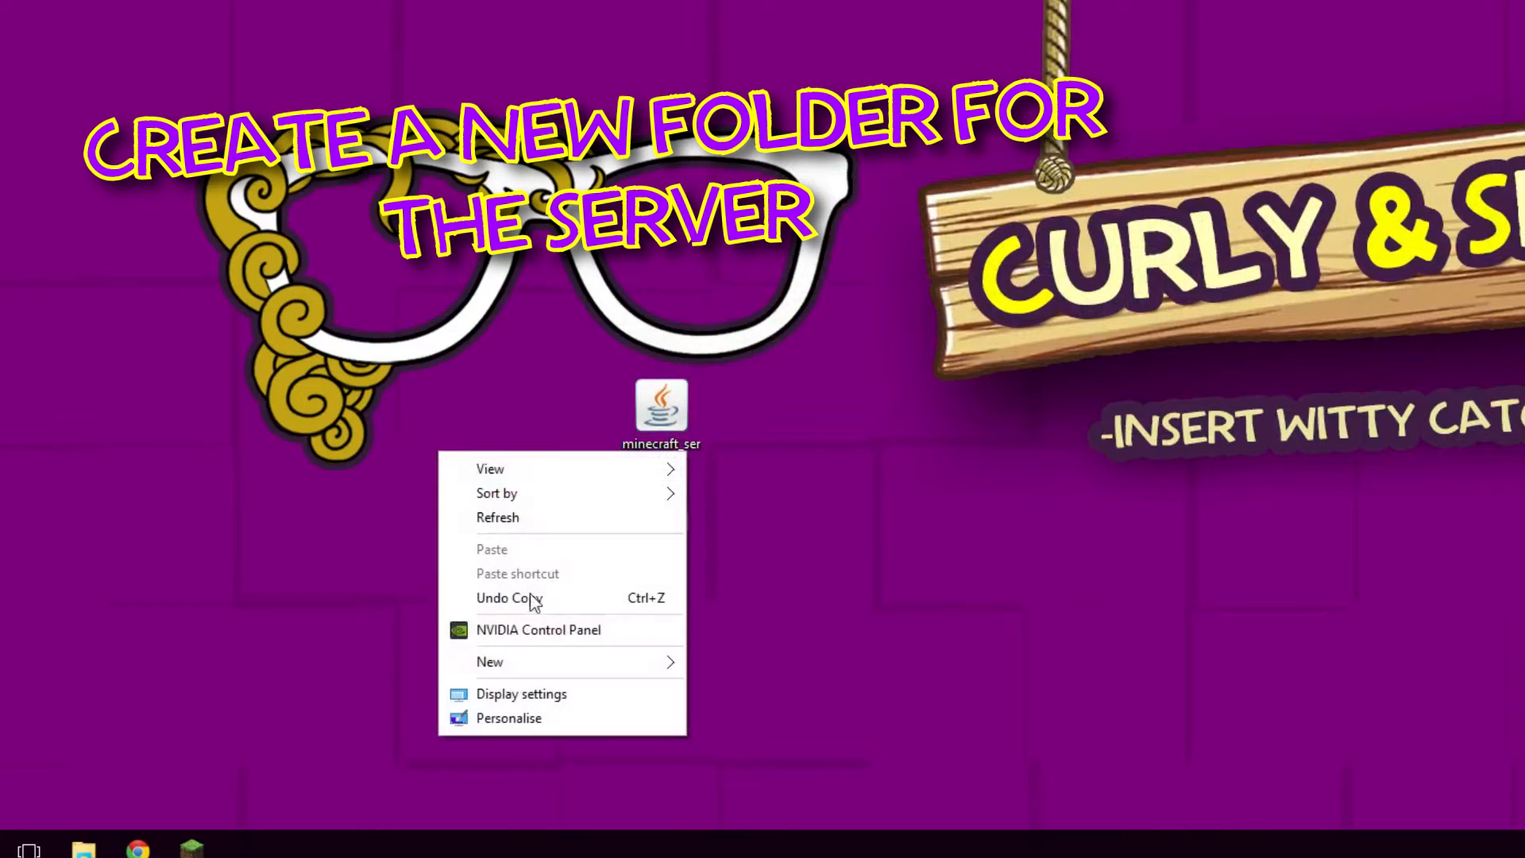
pyautogui.moveTo(589, 663)
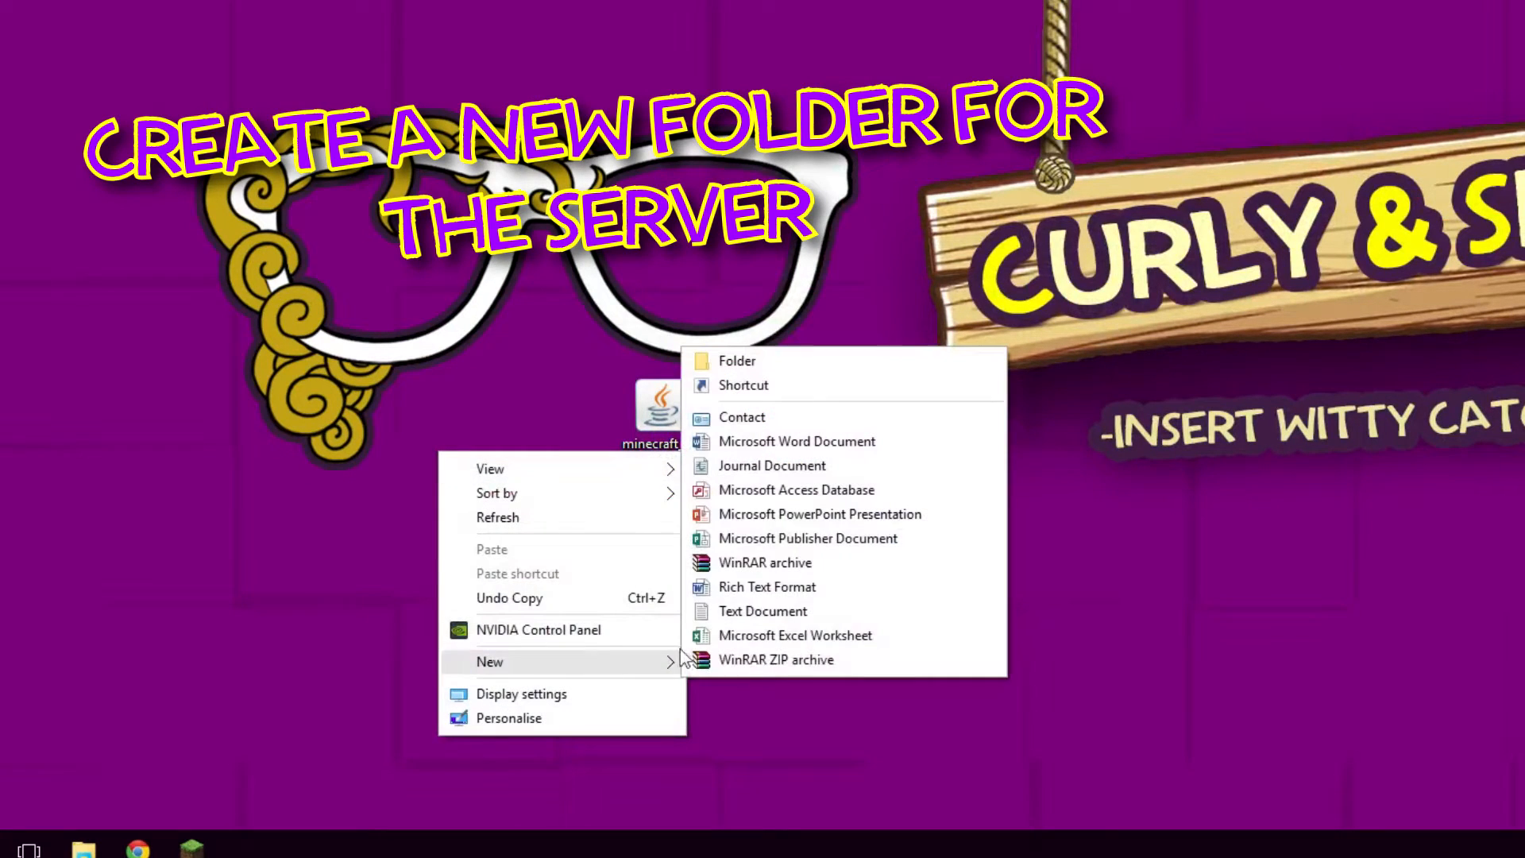
pyautogui.click(831, 367)
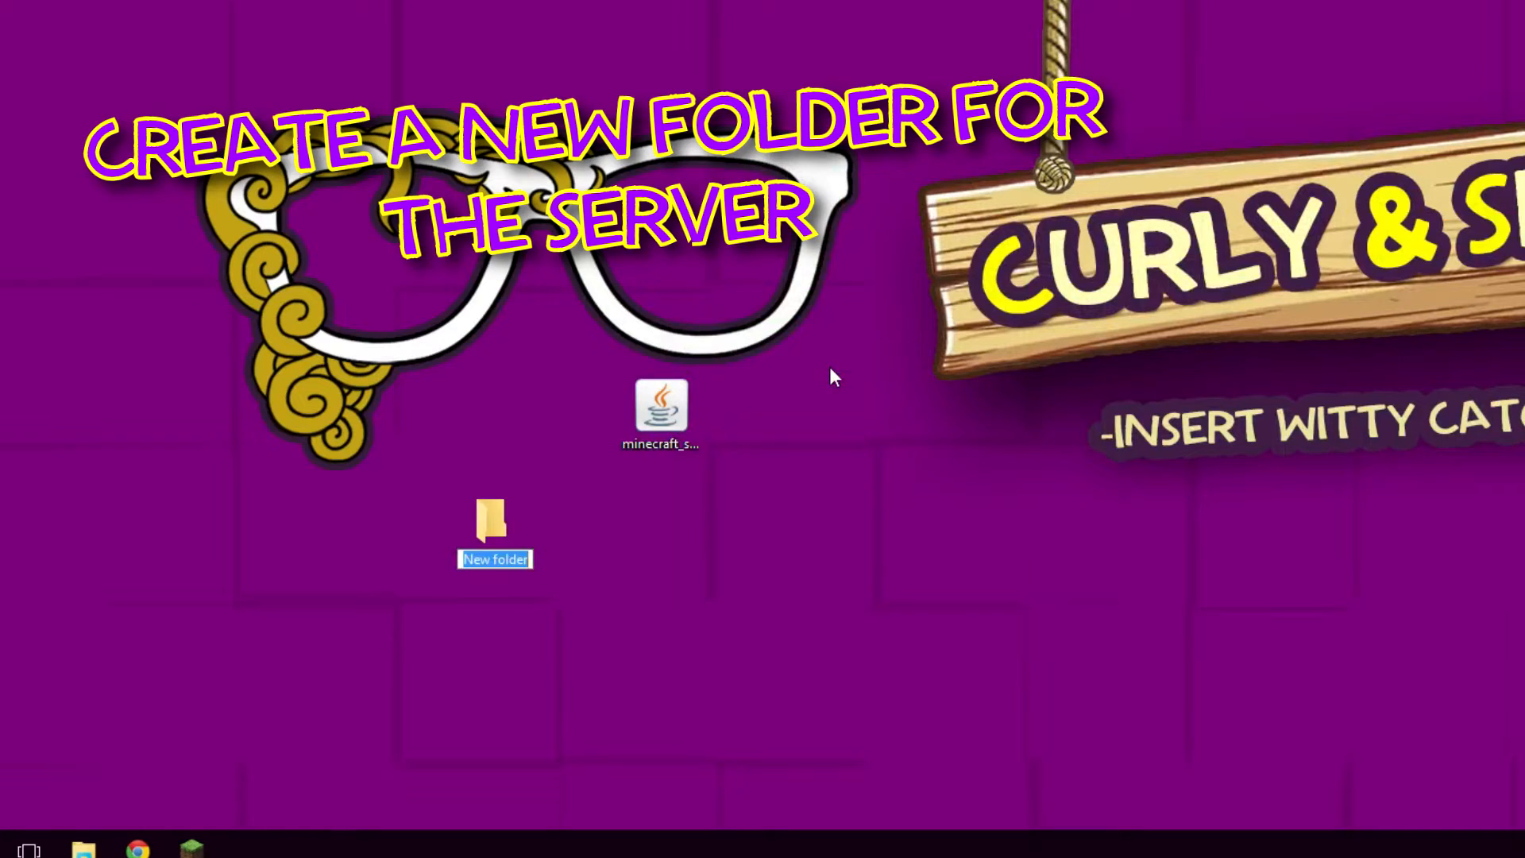
pyautogui.write('Minecr')
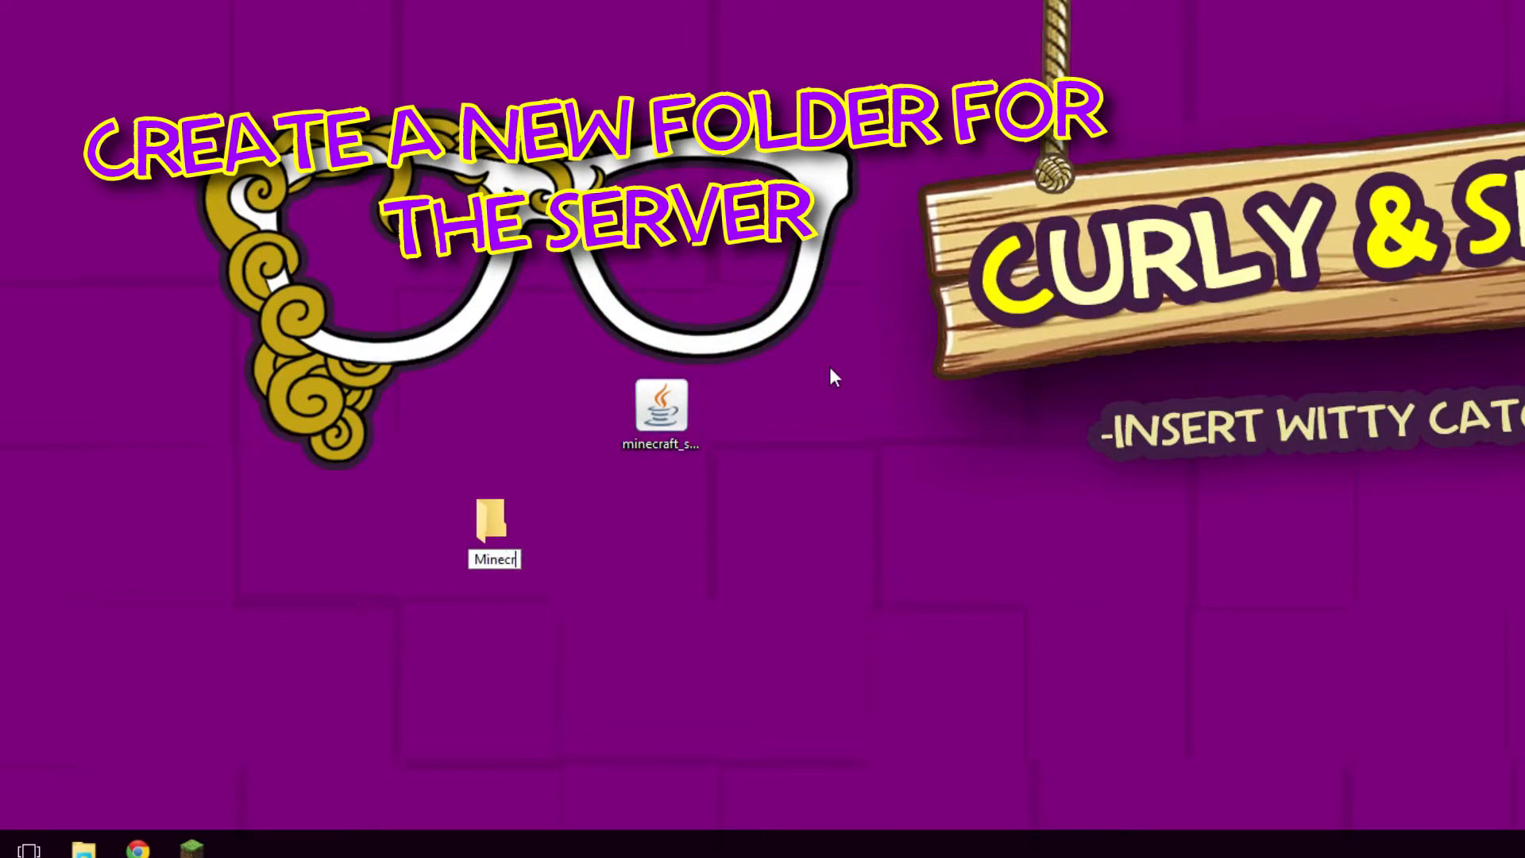
pyautogui.write('aft Serv')
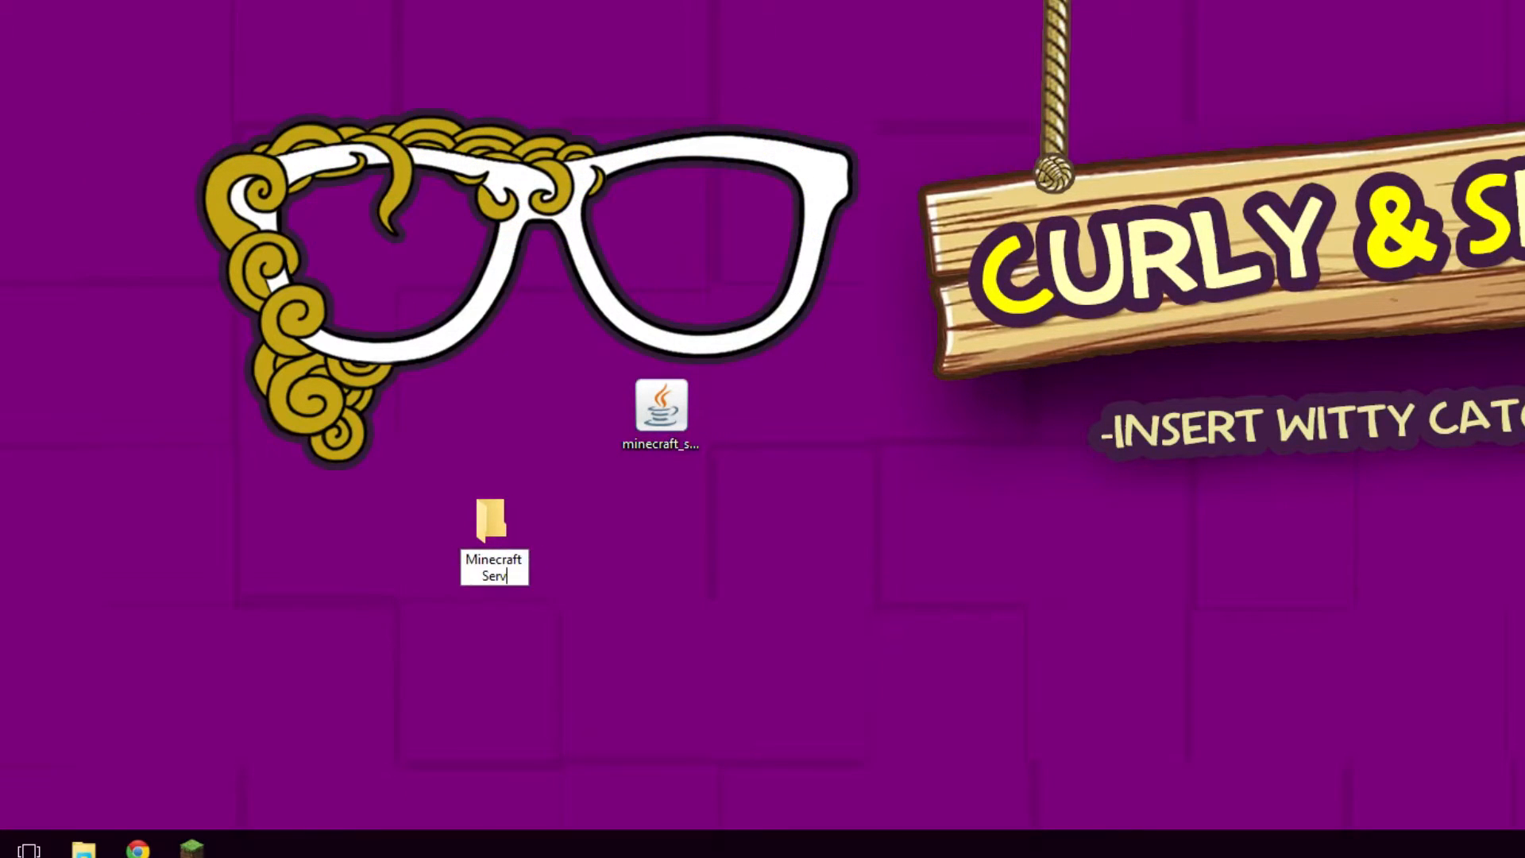
pyautogui.write('er')
pyautogui.press('Return')
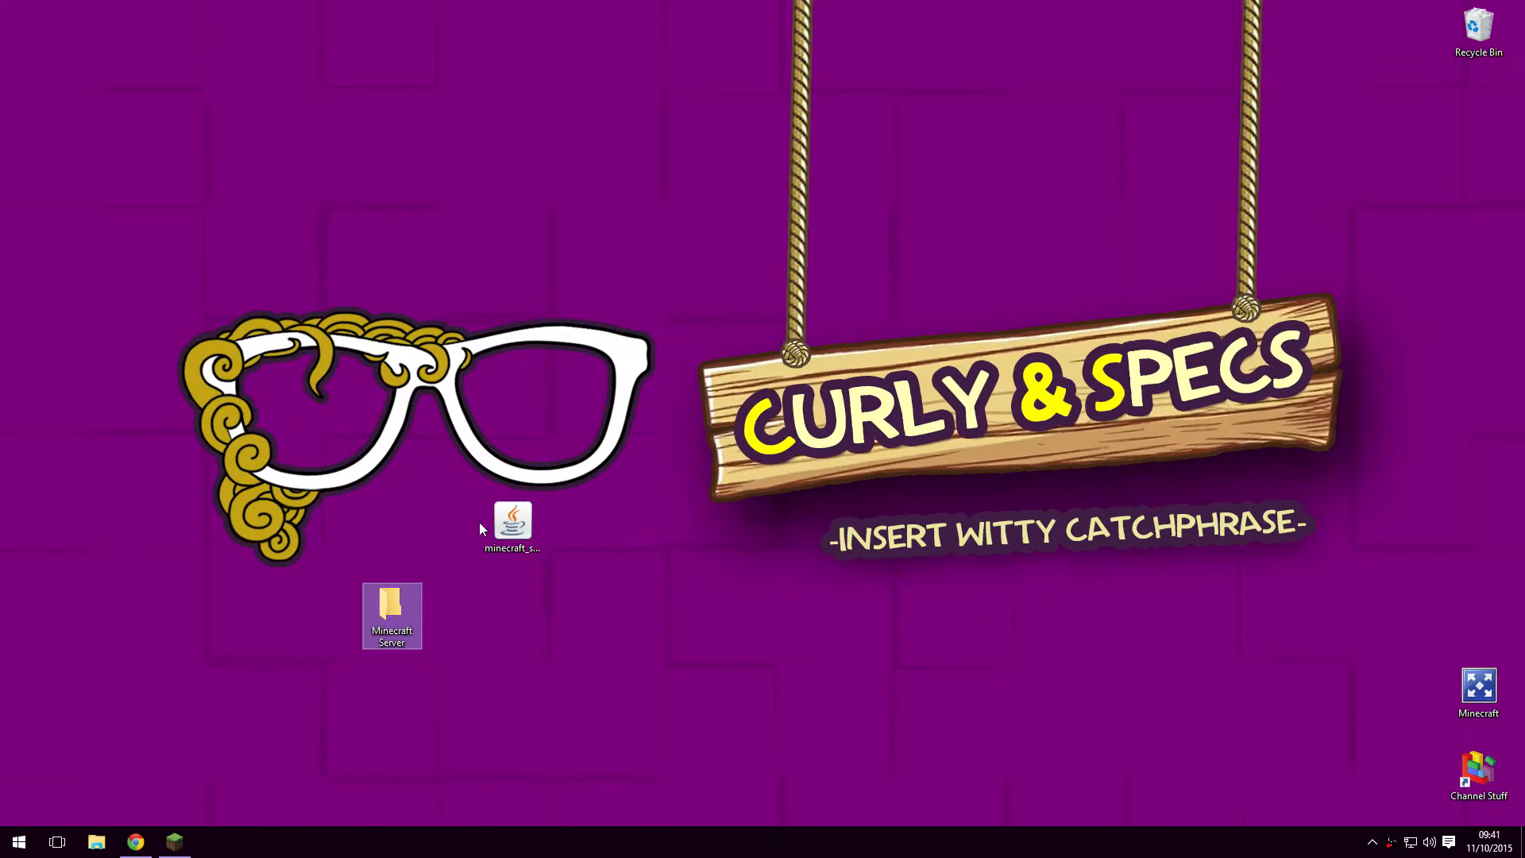
# Move the server jar into the Minecraft Server folder and run it from there
pyautogui.moveTo(508, 524); pyautogui.dragTo(398, 607)
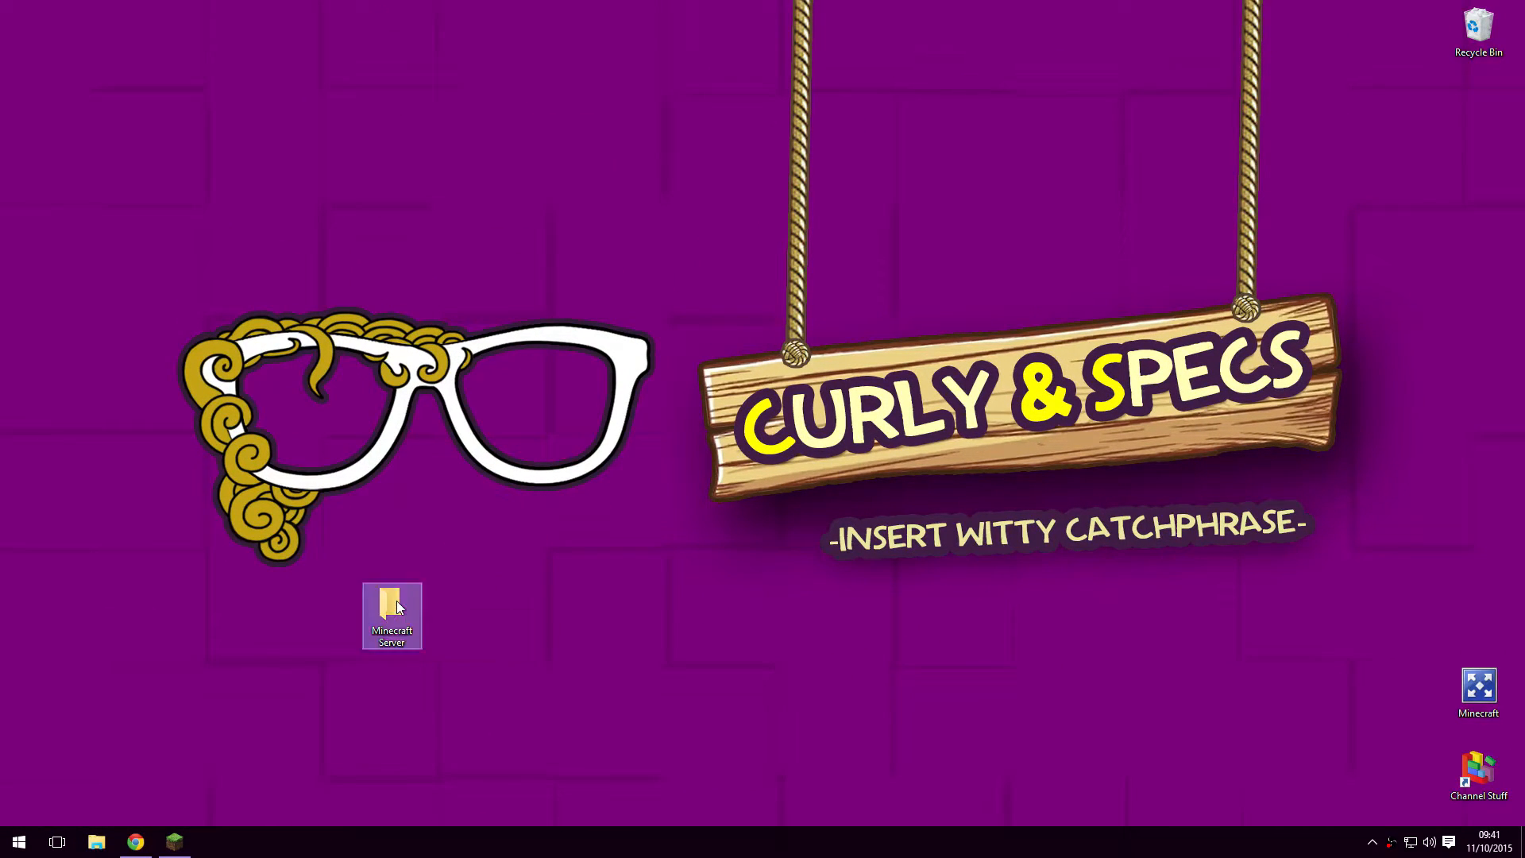
pyautogui.doubleClick(391, 604)
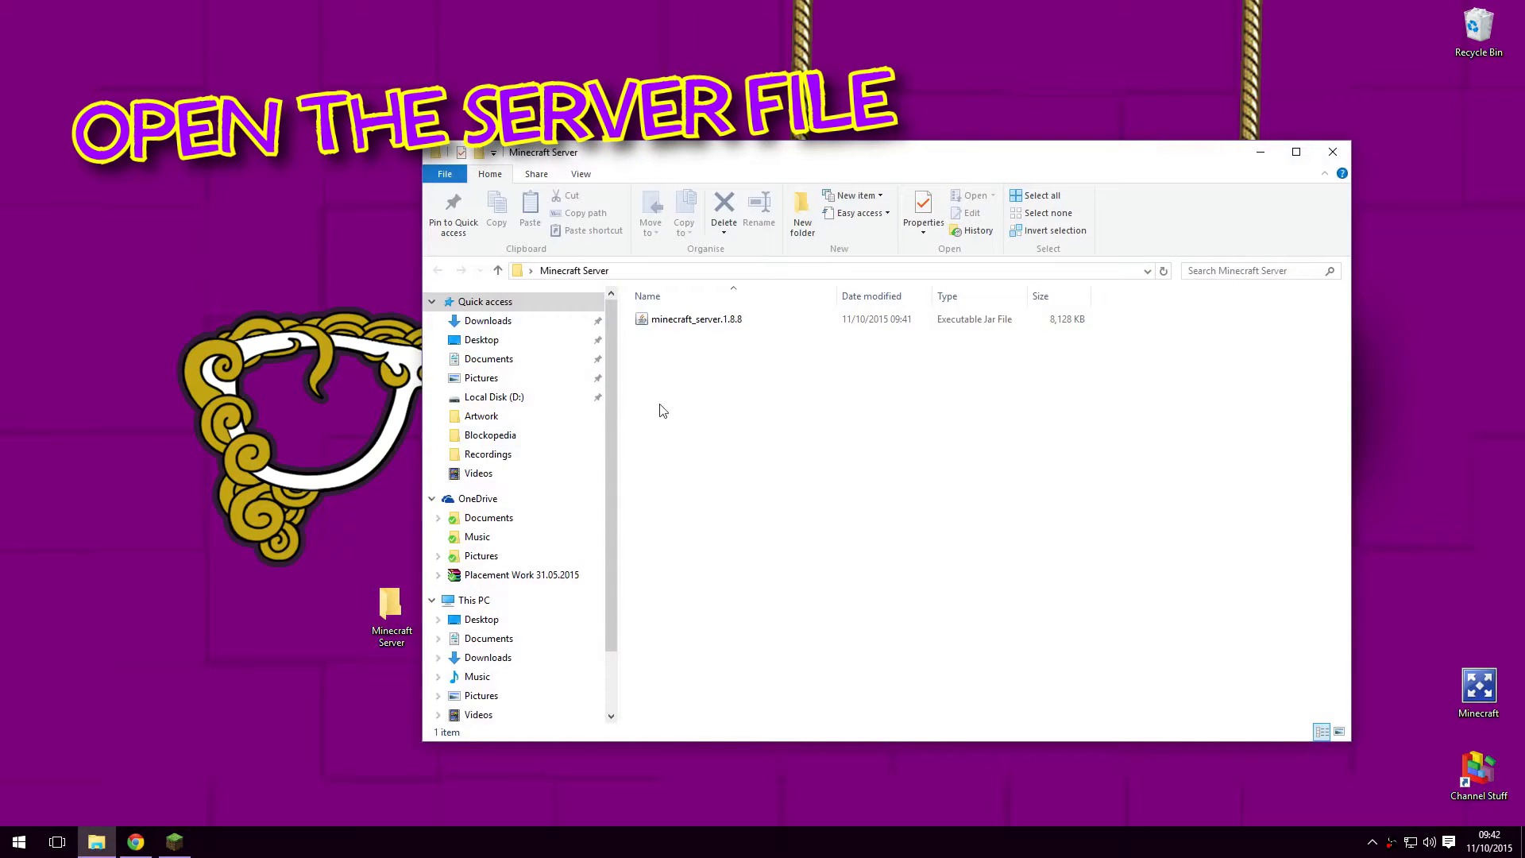
pyautogui.click(715, 322)
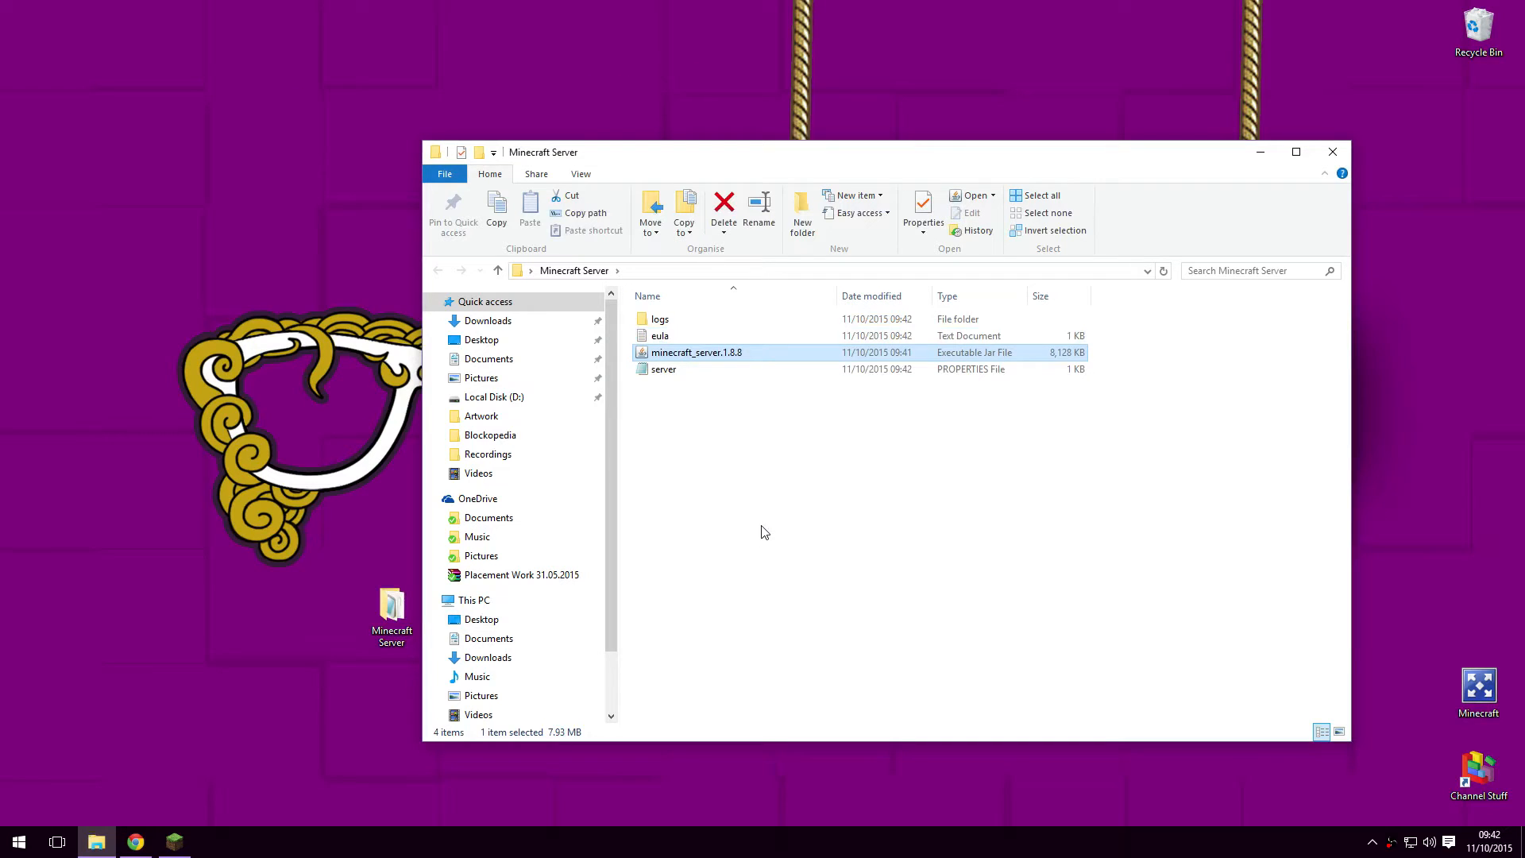
# Change the eula setting to true in the eula text file, then save and close the file
pyautogui.doubleClick(701, 340)
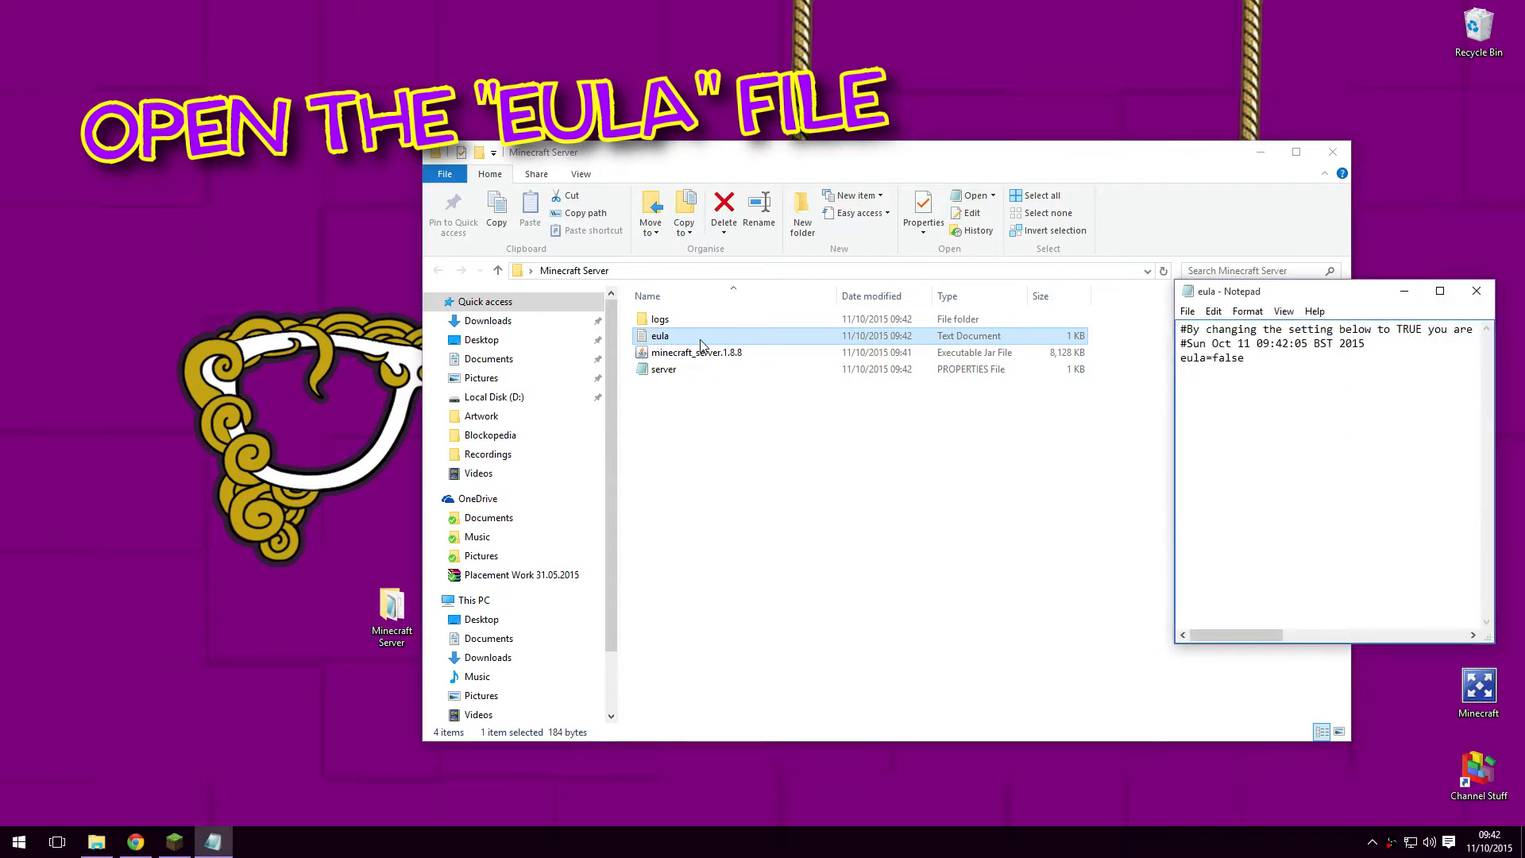
pyautogui.click(1184, 332)
pyautogui.moveTo(1332, 297); pyautogui.dragTo(772, 233)
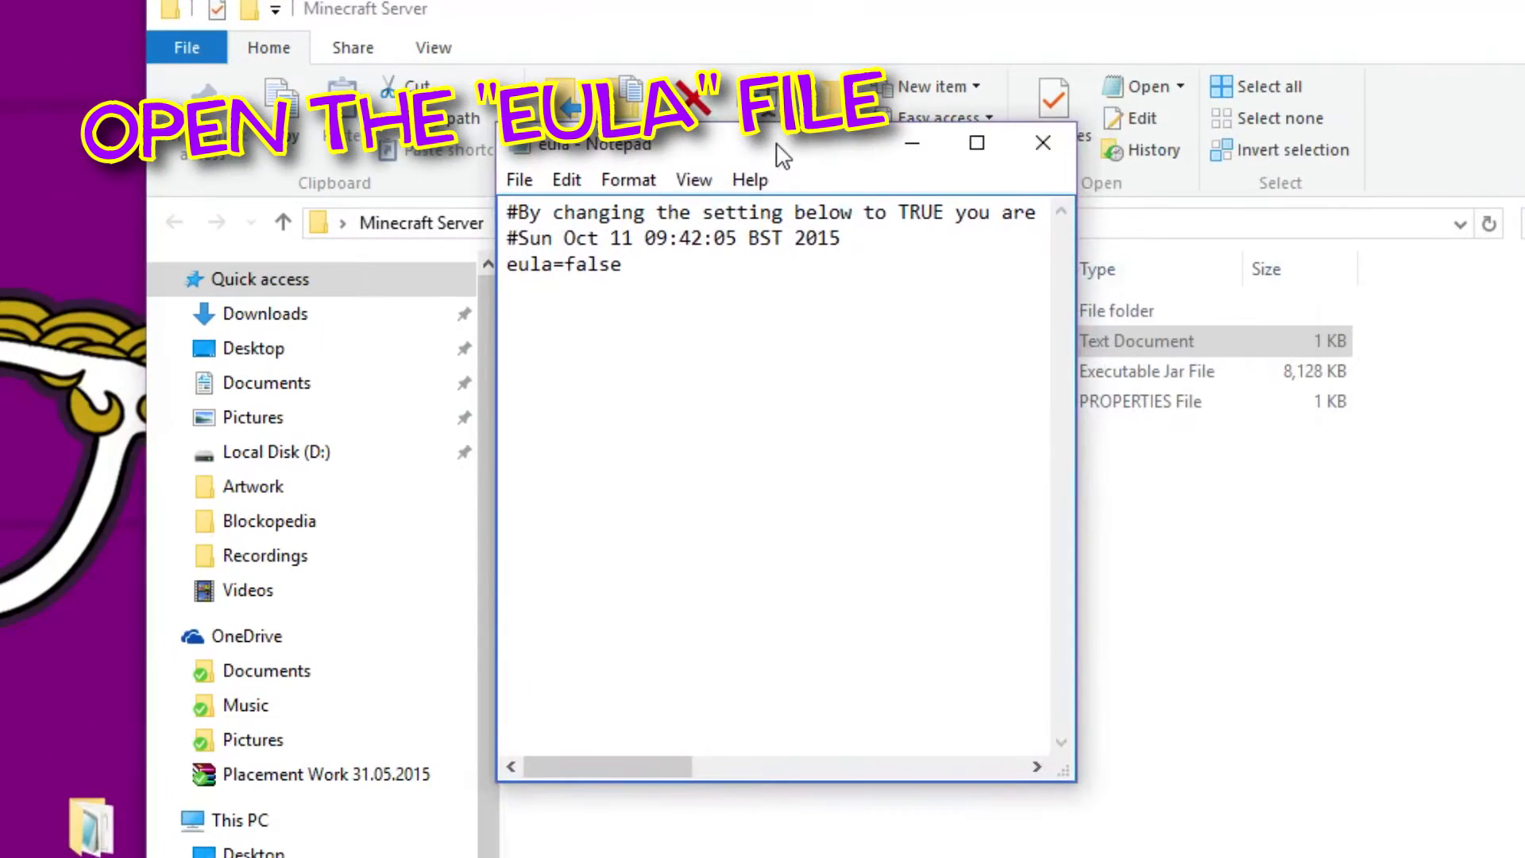
pyautogui.moveTo(625, 268); pyautogui.dragTo(566, 269)
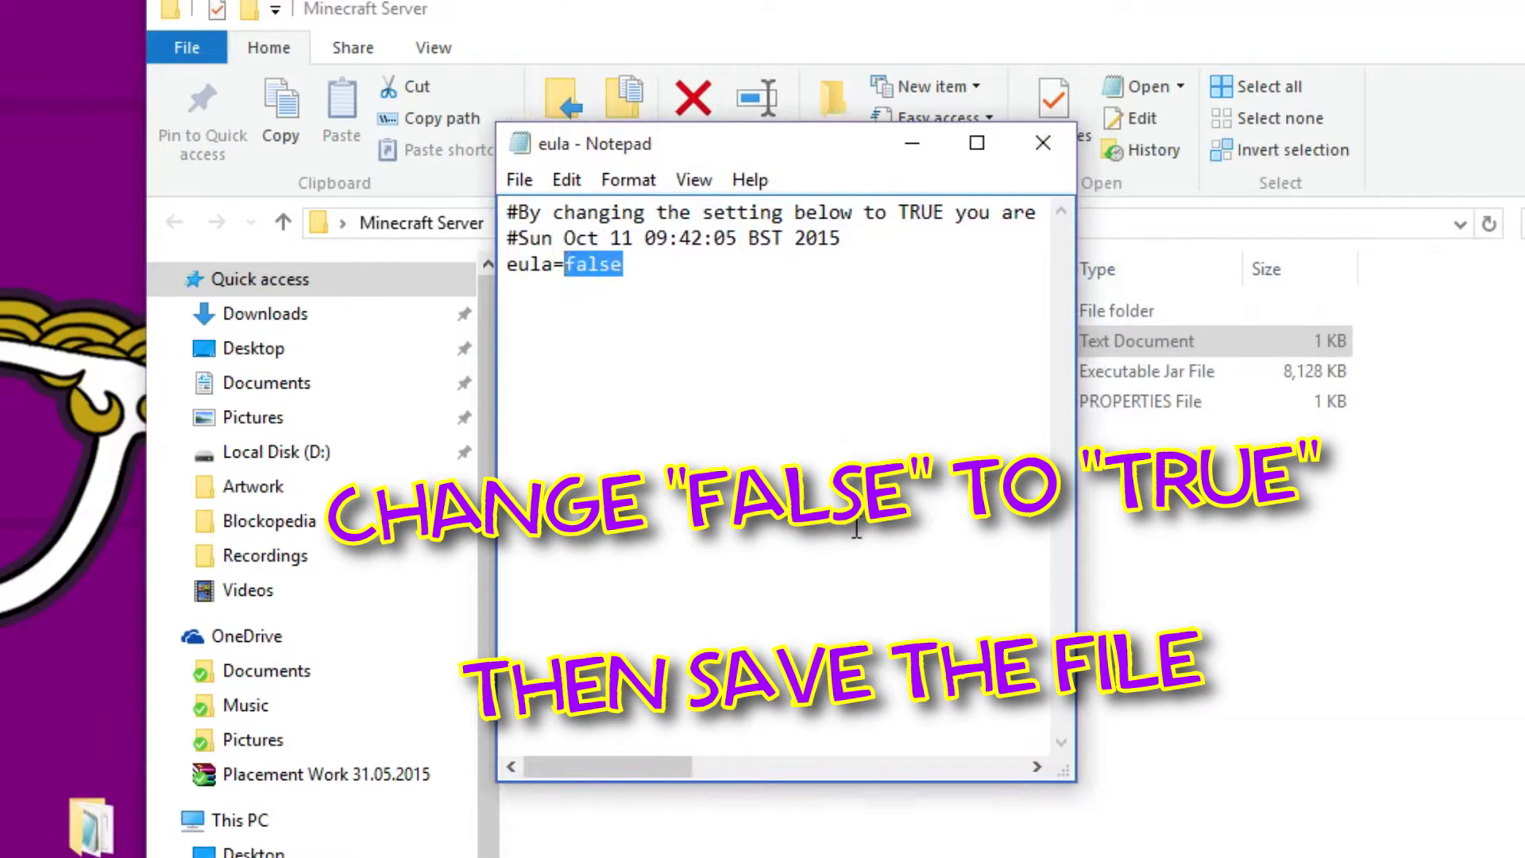
pyautogui.write('tru')
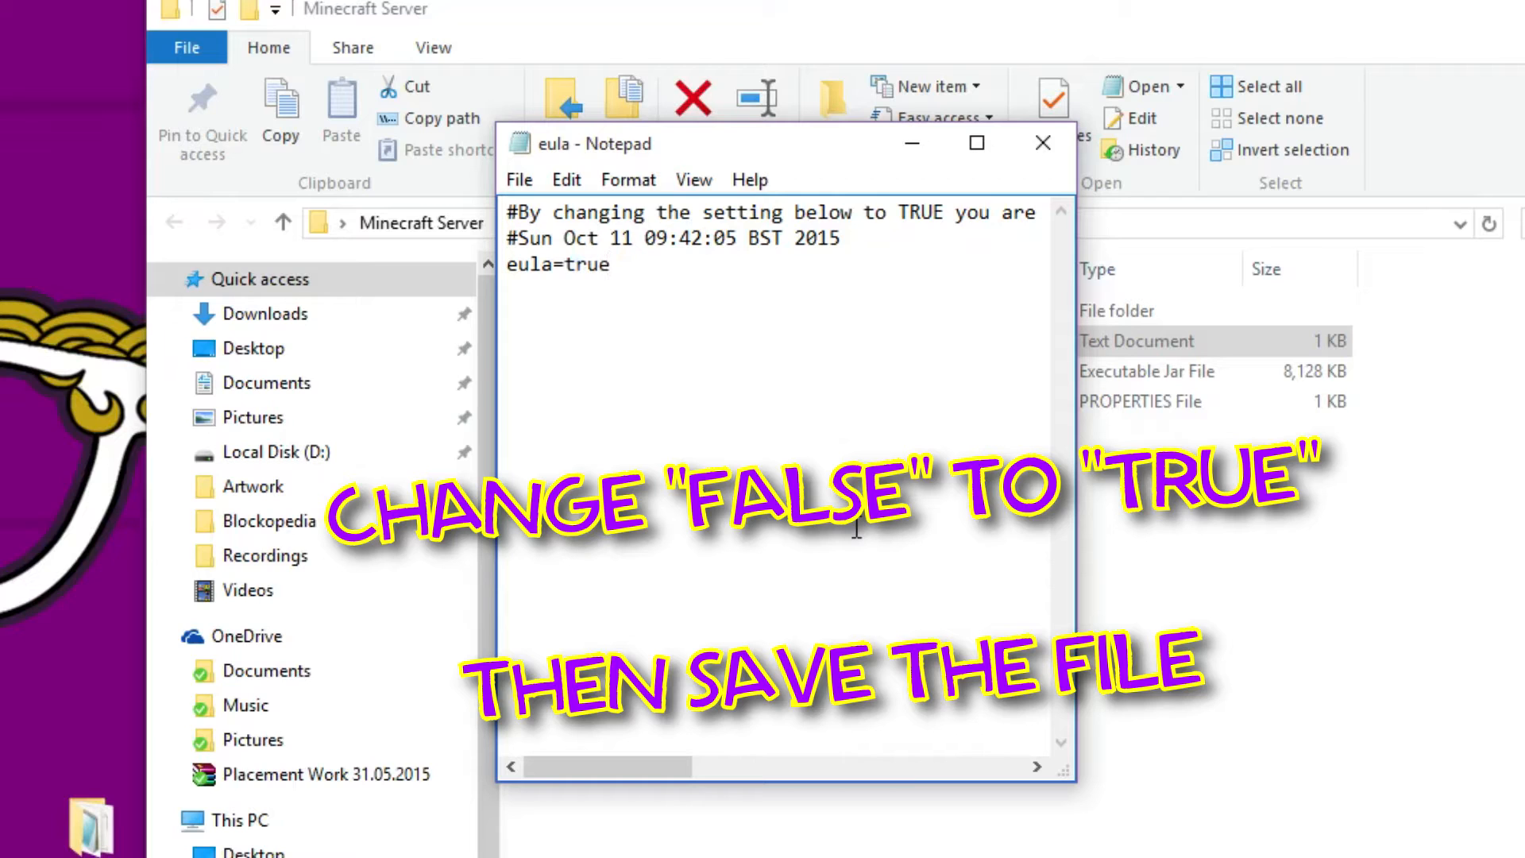
pyautogui.click(536, 188)
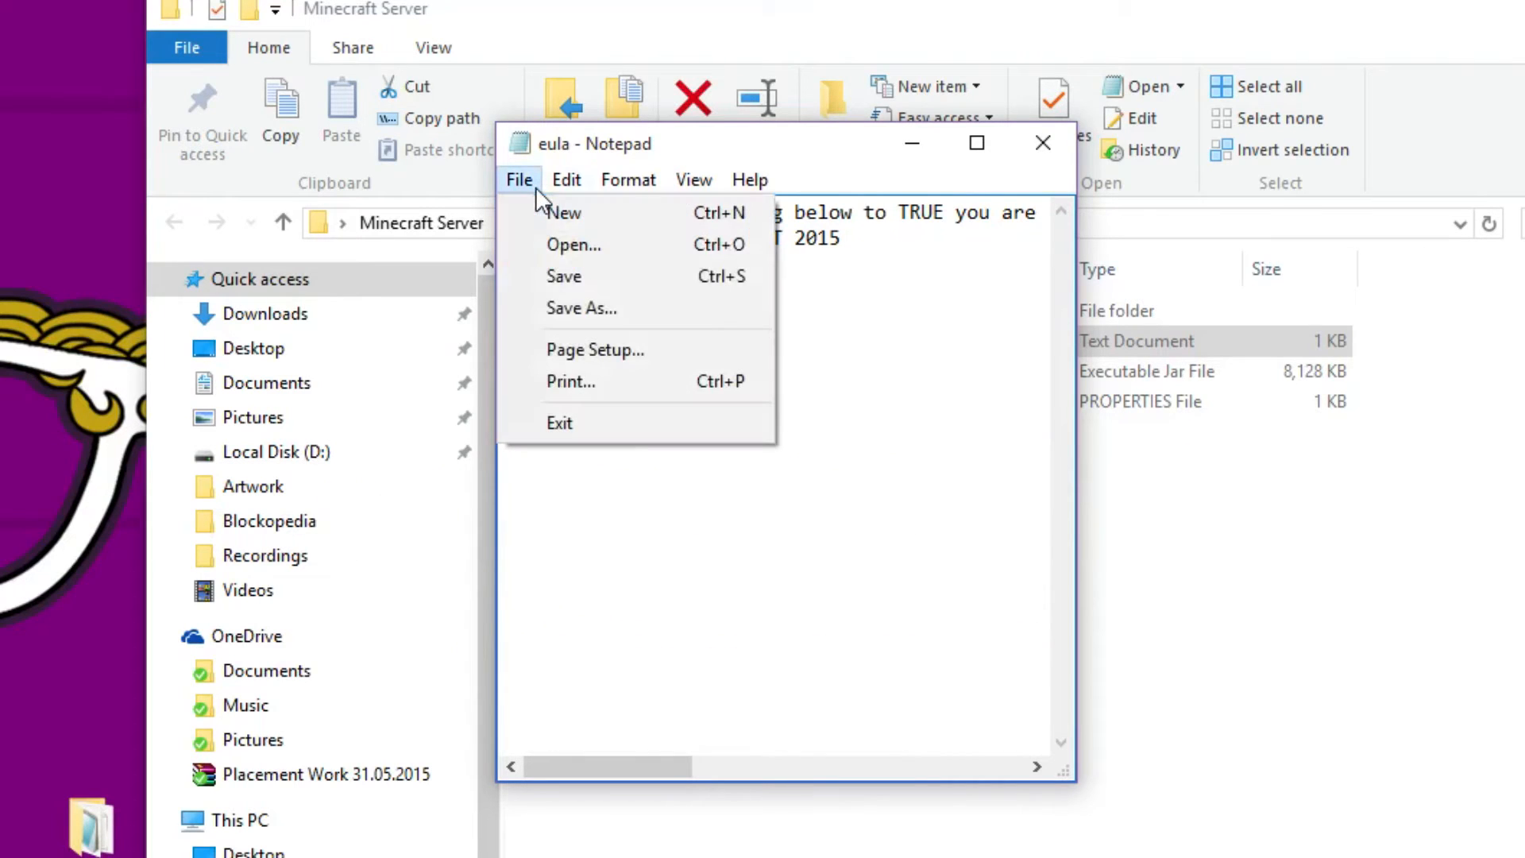
pyautogui.click(589, 275)
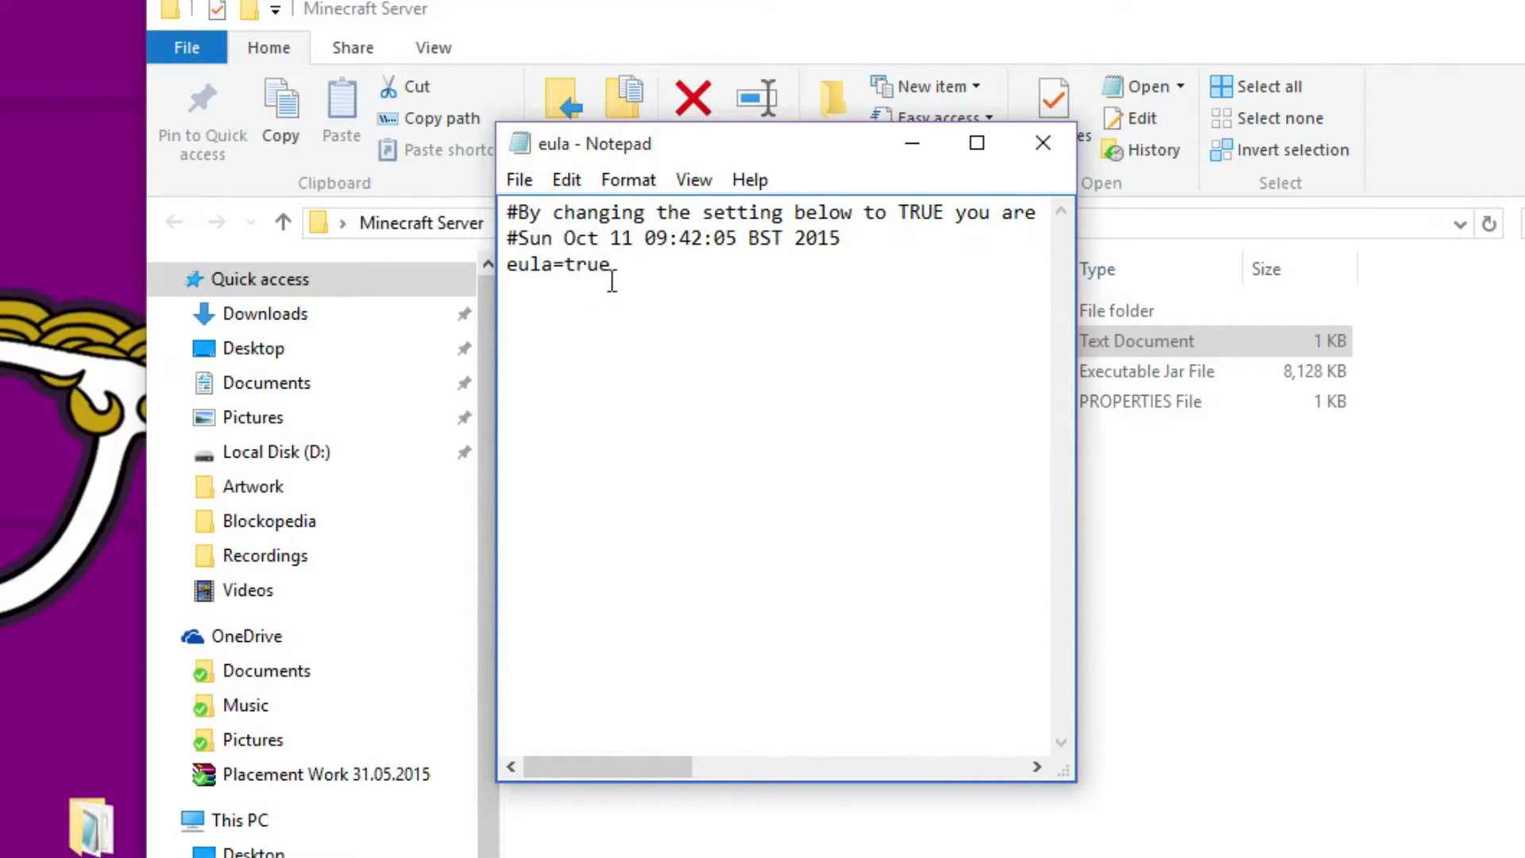
pyautogui.click(1043, 142)
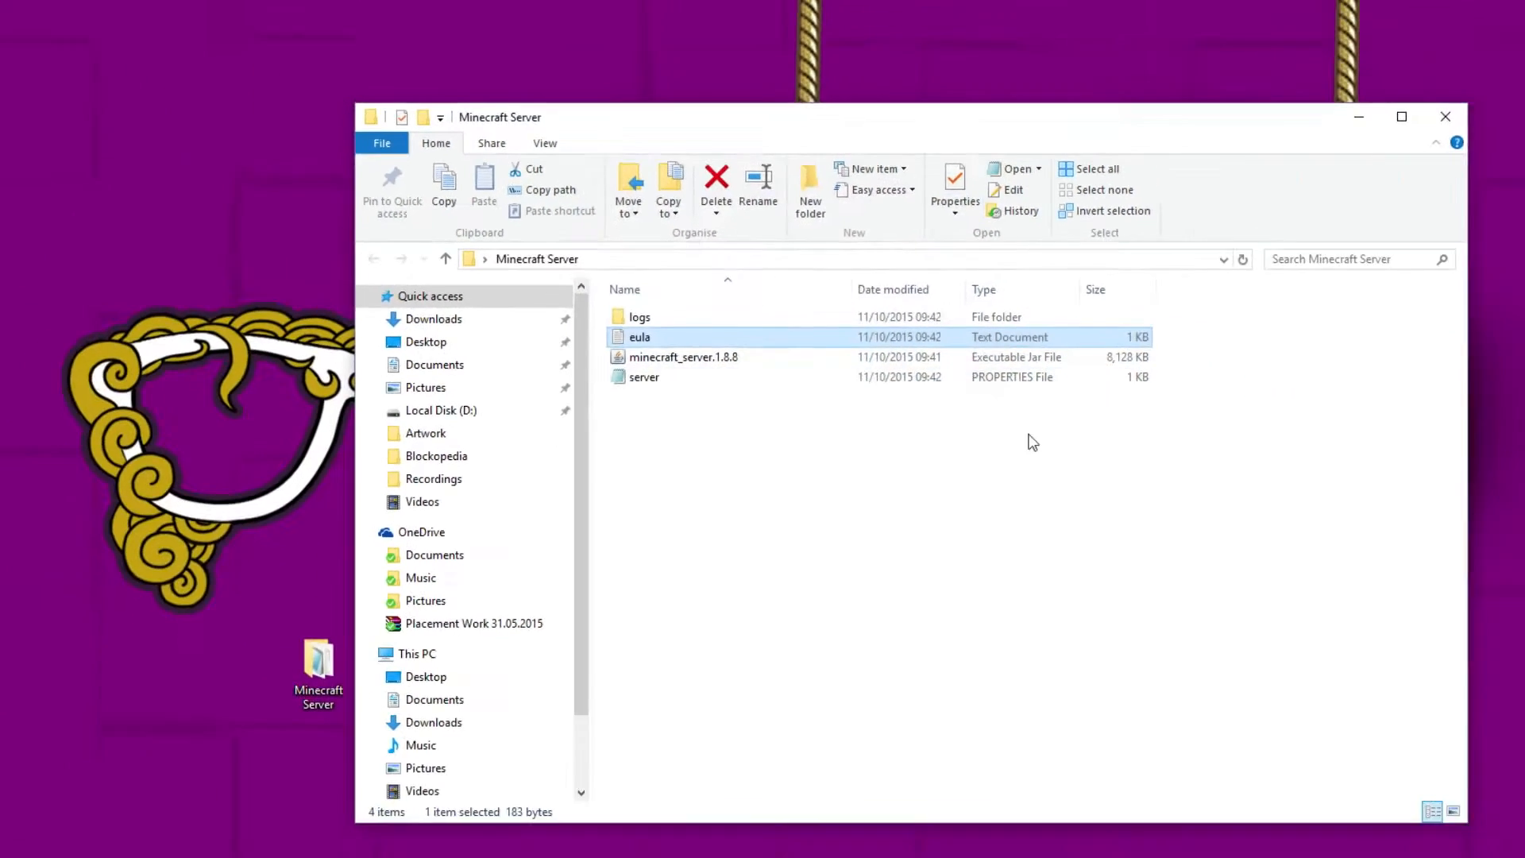
pyautogui.click(1166, 618)
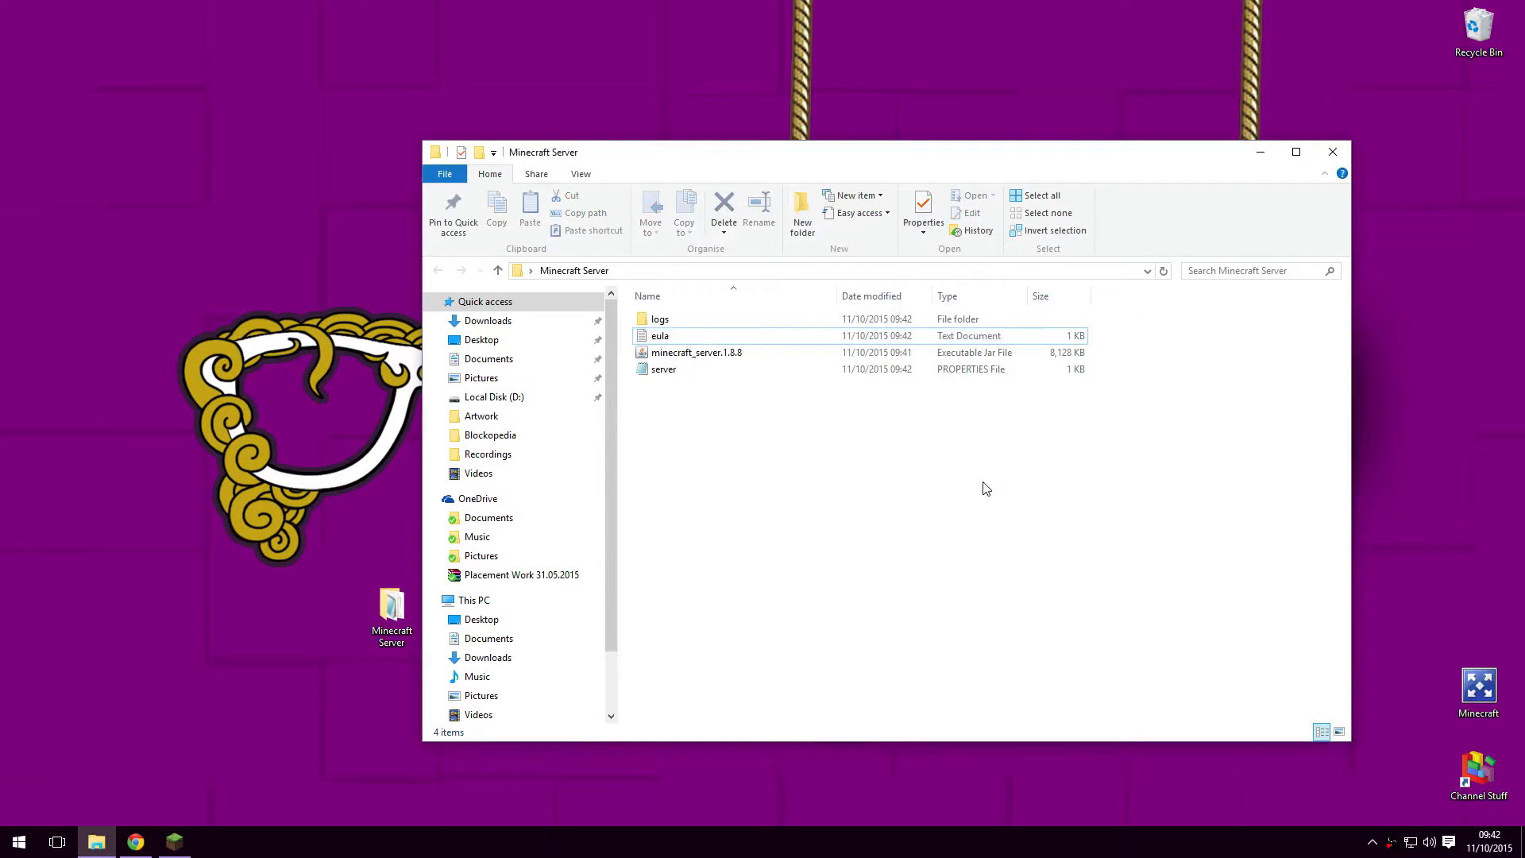
# Run minecraft_server.1.8.8 to generate the world and server files, then close the server and minimise its folder window
pyautogui.doubleClick(755, 353)
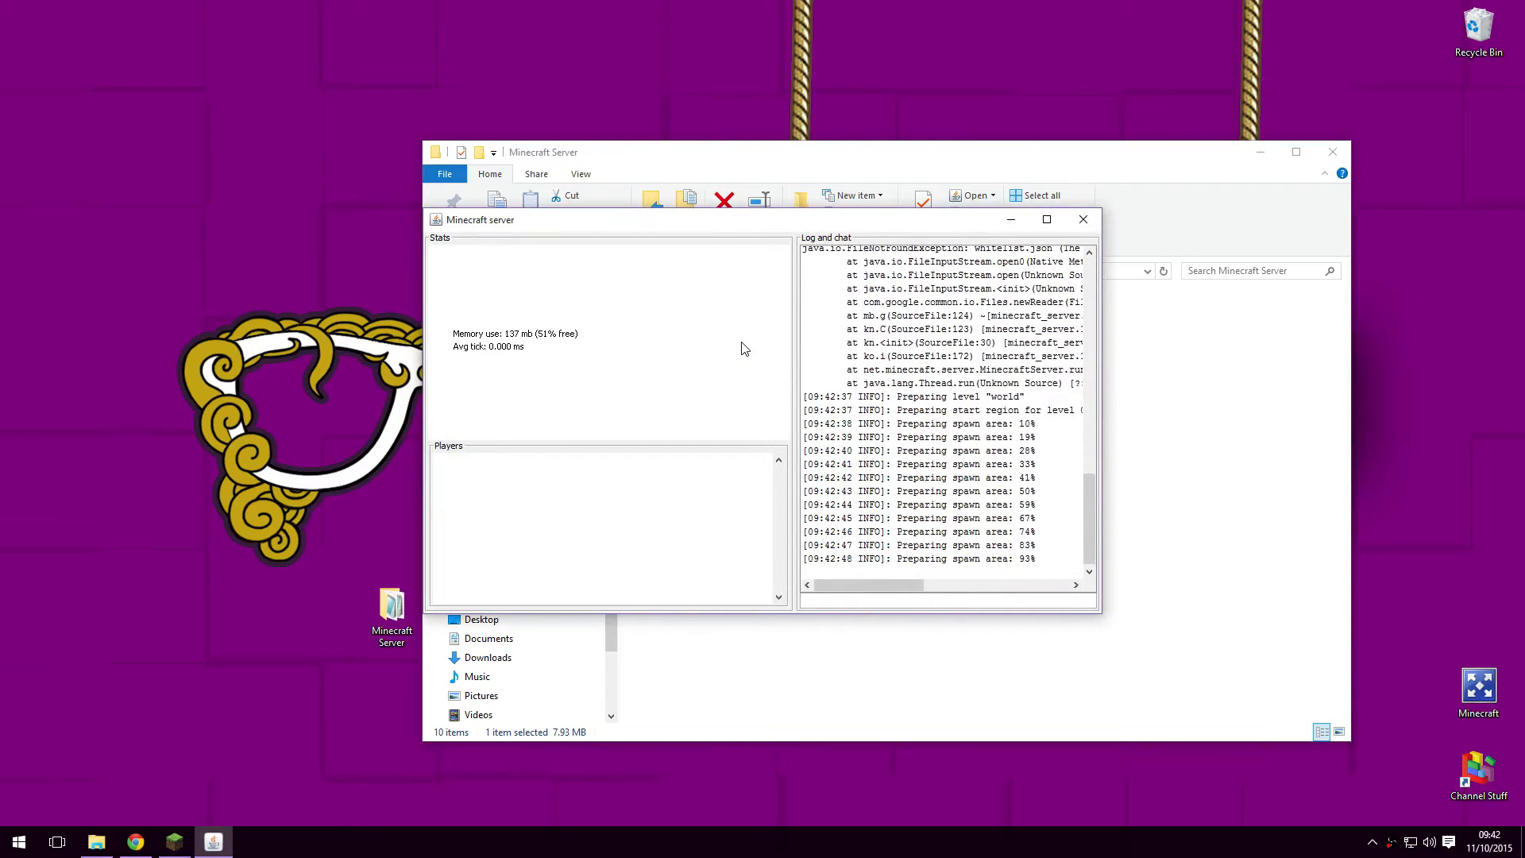
pyautogui.click(1084, 220)
pyautogui.click(914, 576)
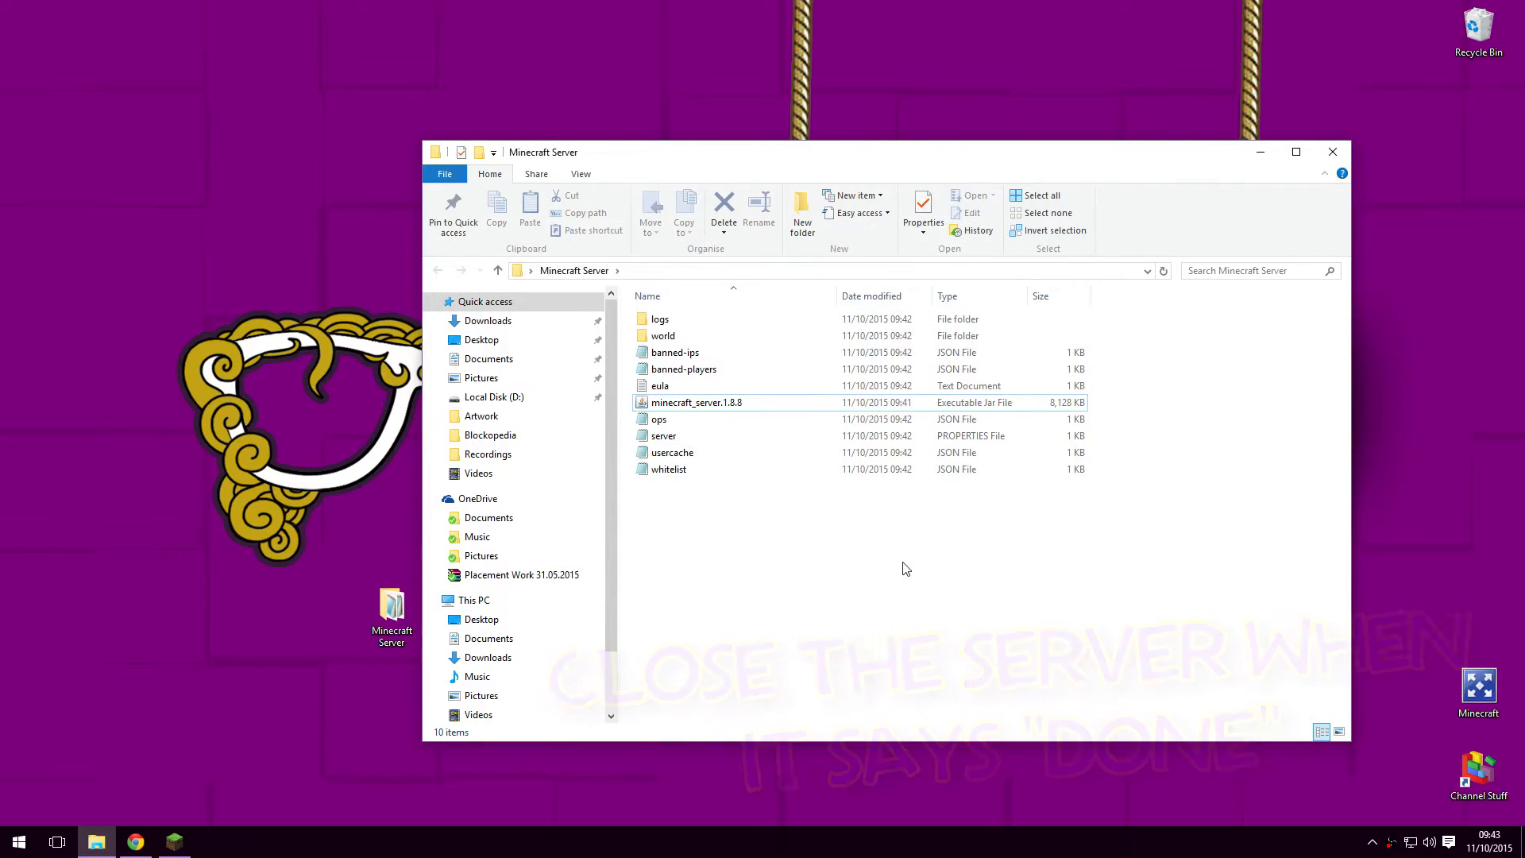
pyautogui.click(1261, 152)
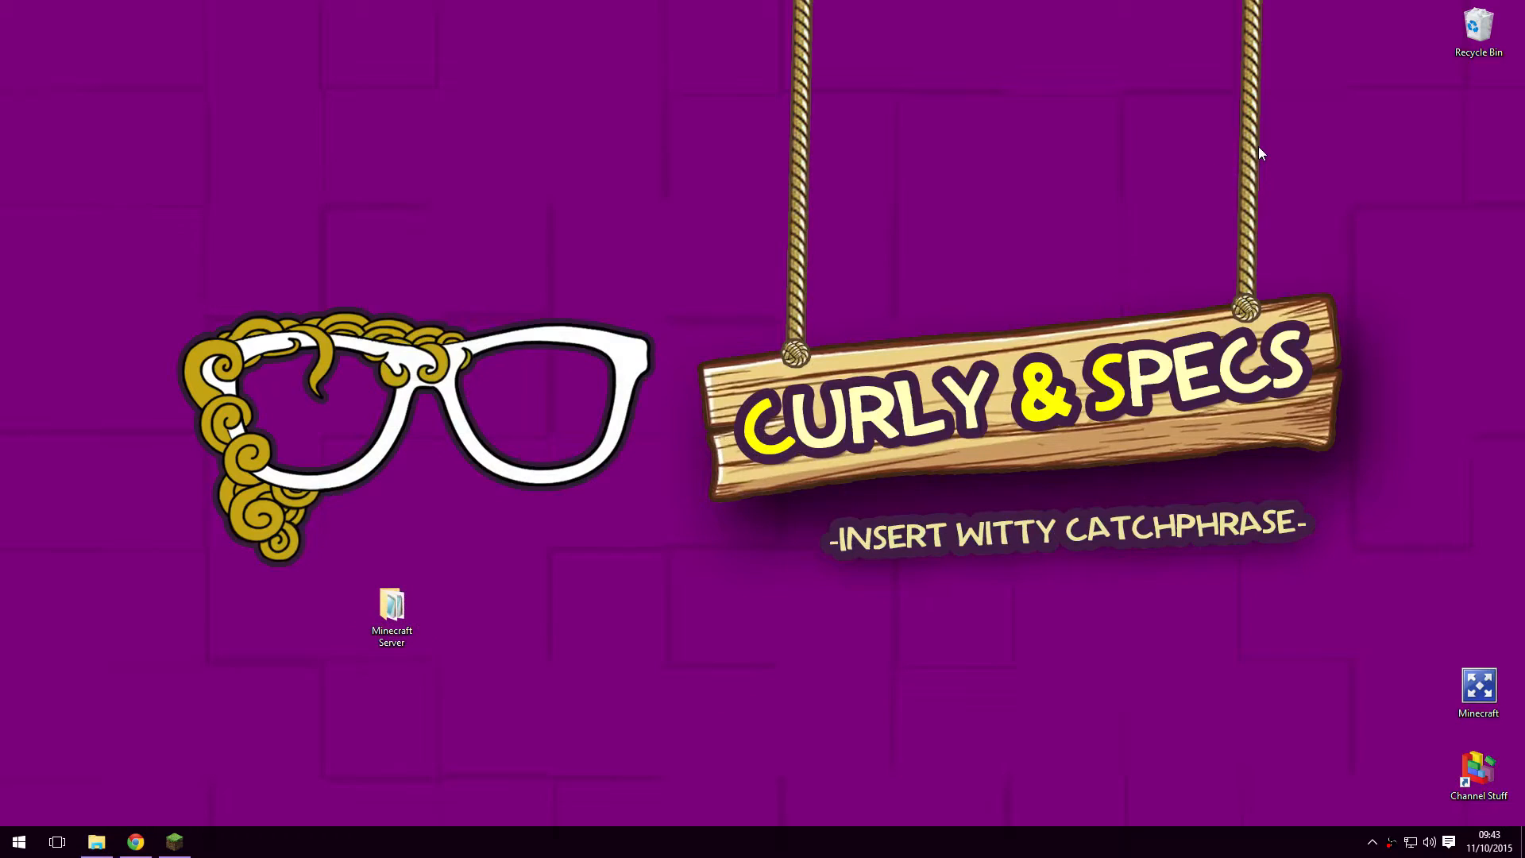
# Switch to Chrome, maximised, and download the unmanaged Hamachi installer from secure.logmein.com/products/hamachi/download.aspx, accepting the Conditions of Use
pyautogui.click(136, 842)
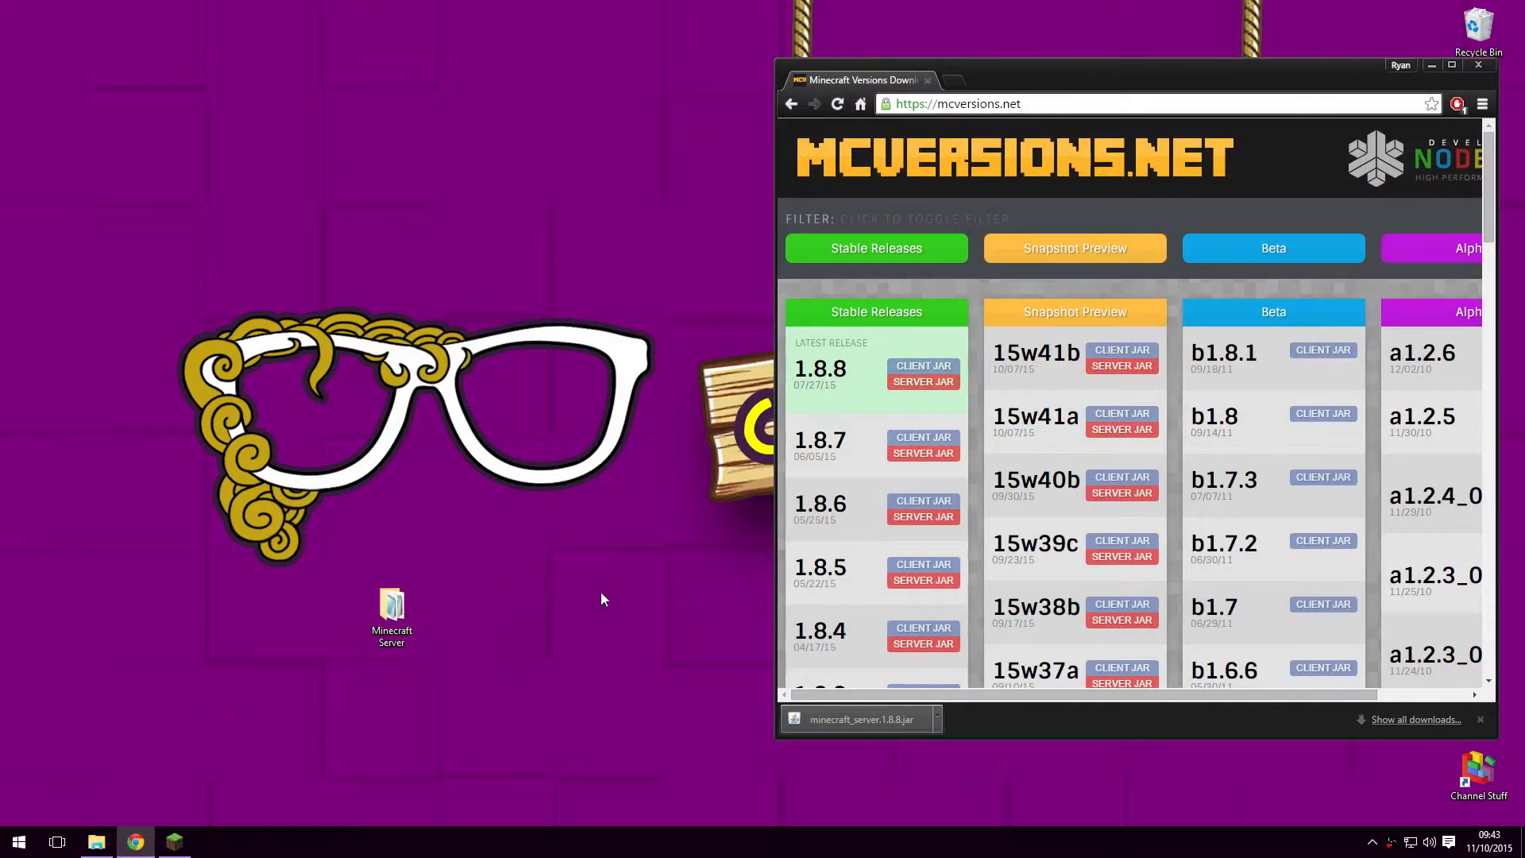
pyautogui.click(1453, 65)
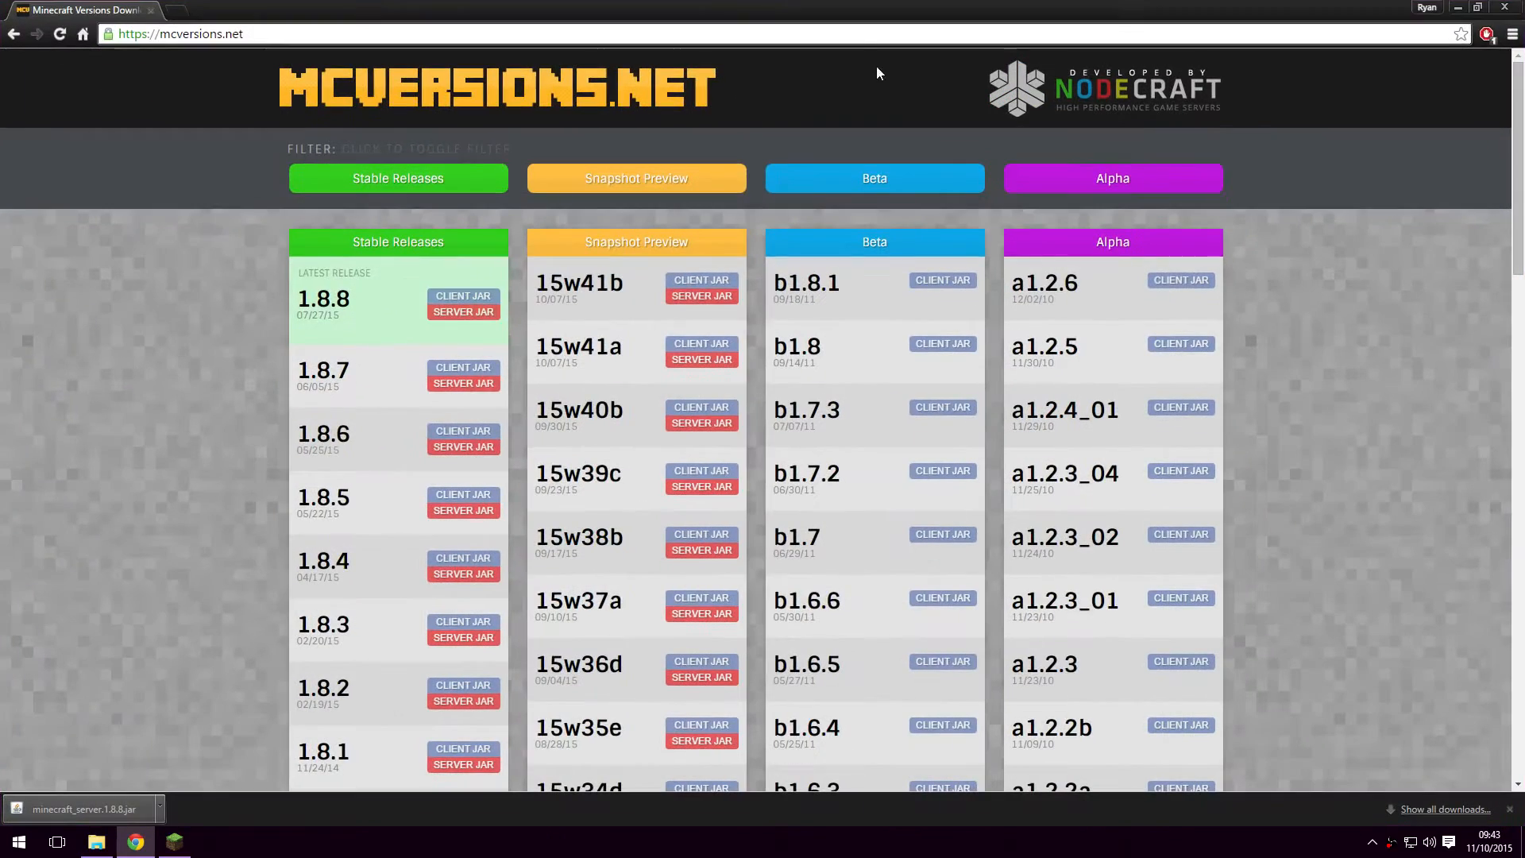
pyautogui.click(821, 33)
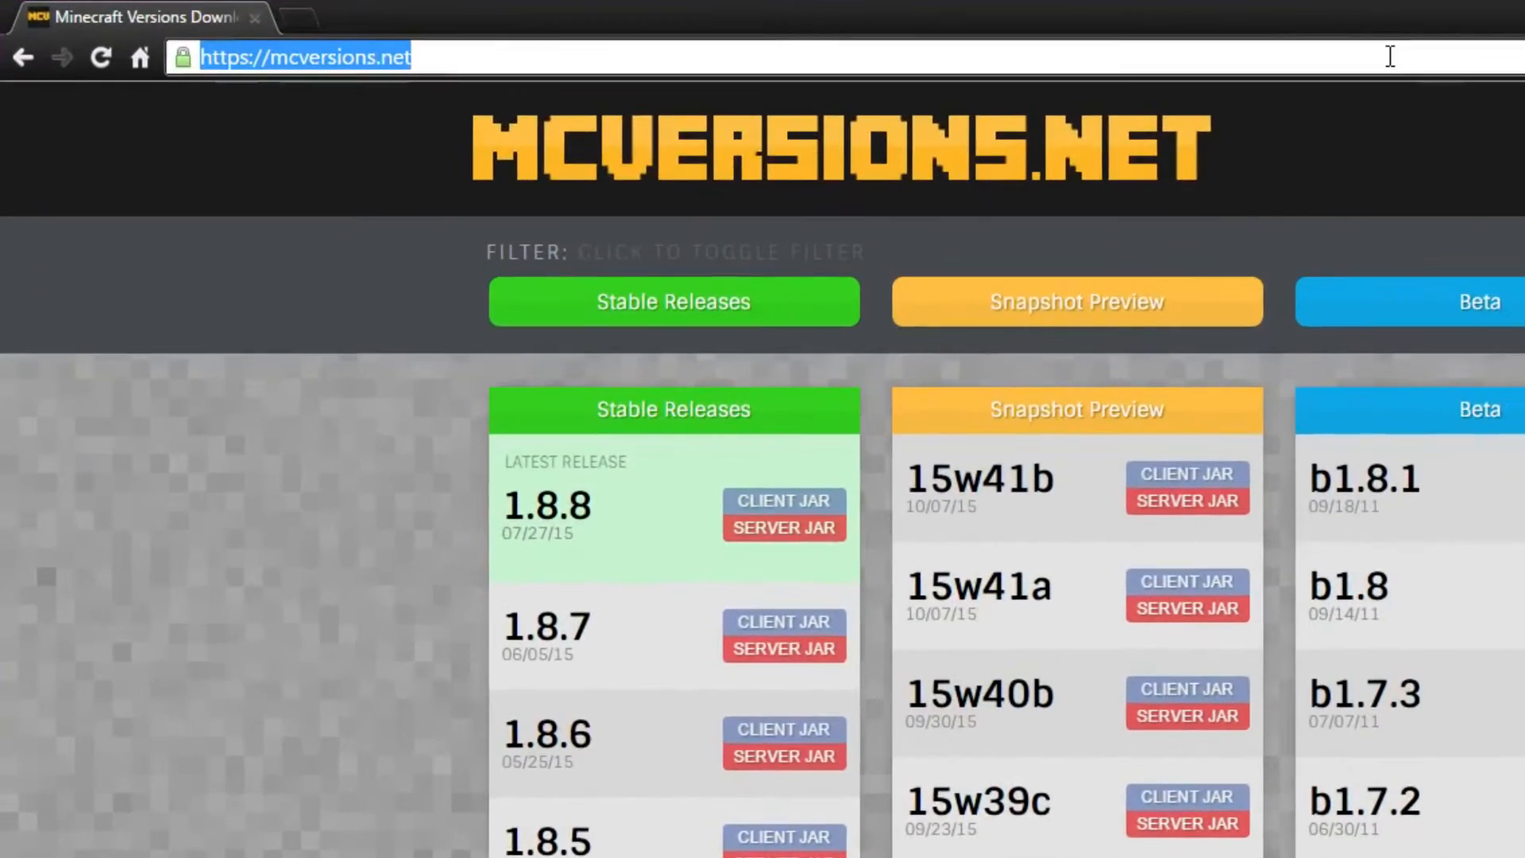
pyautogui.write('https://secure.logmein.com/products/hamachi/download.aspx')
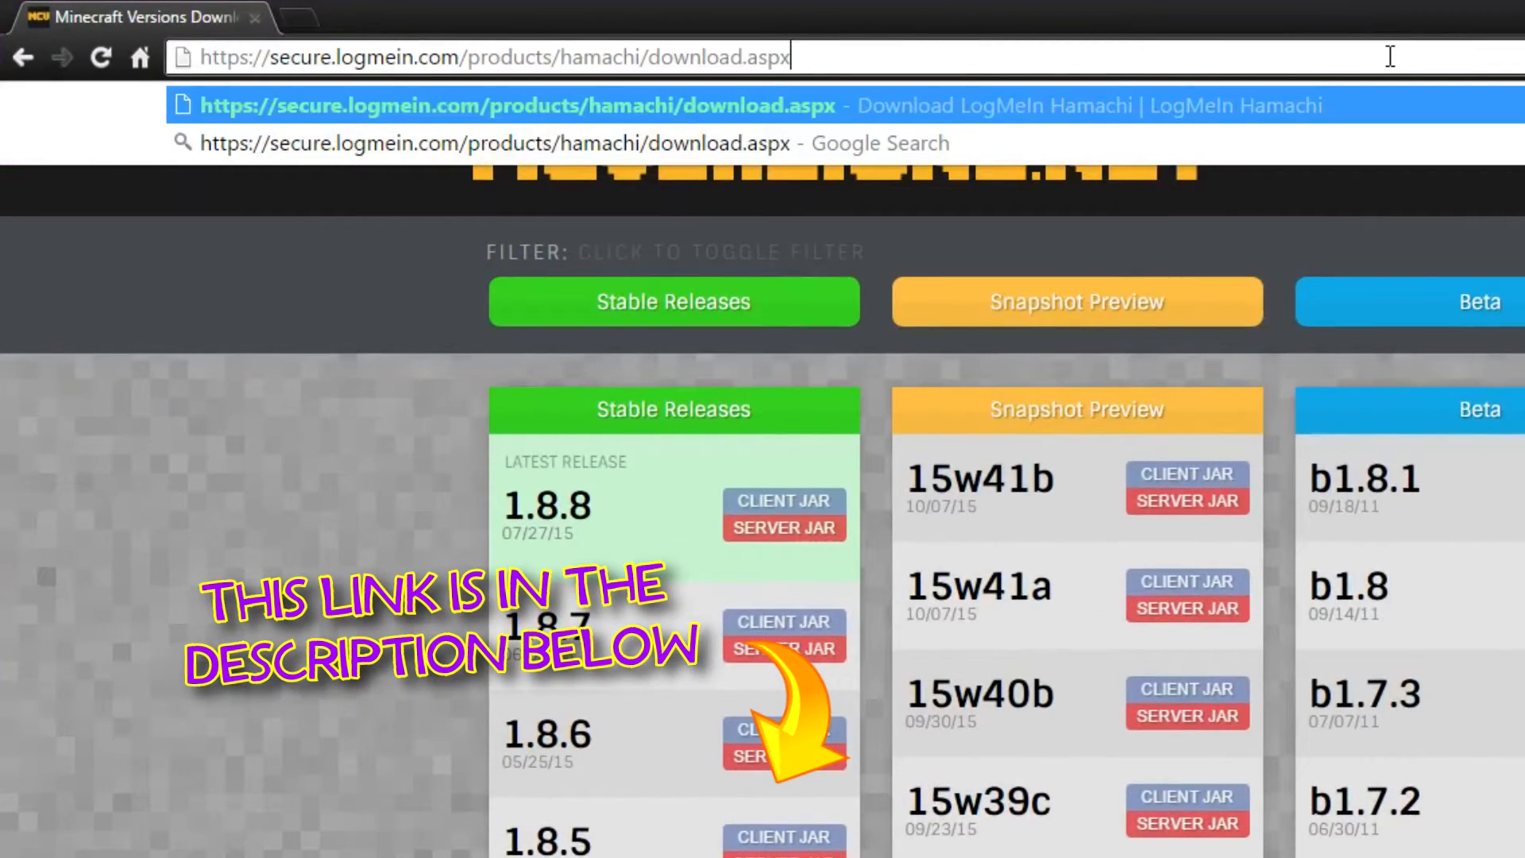
pyautogui.press('Return')
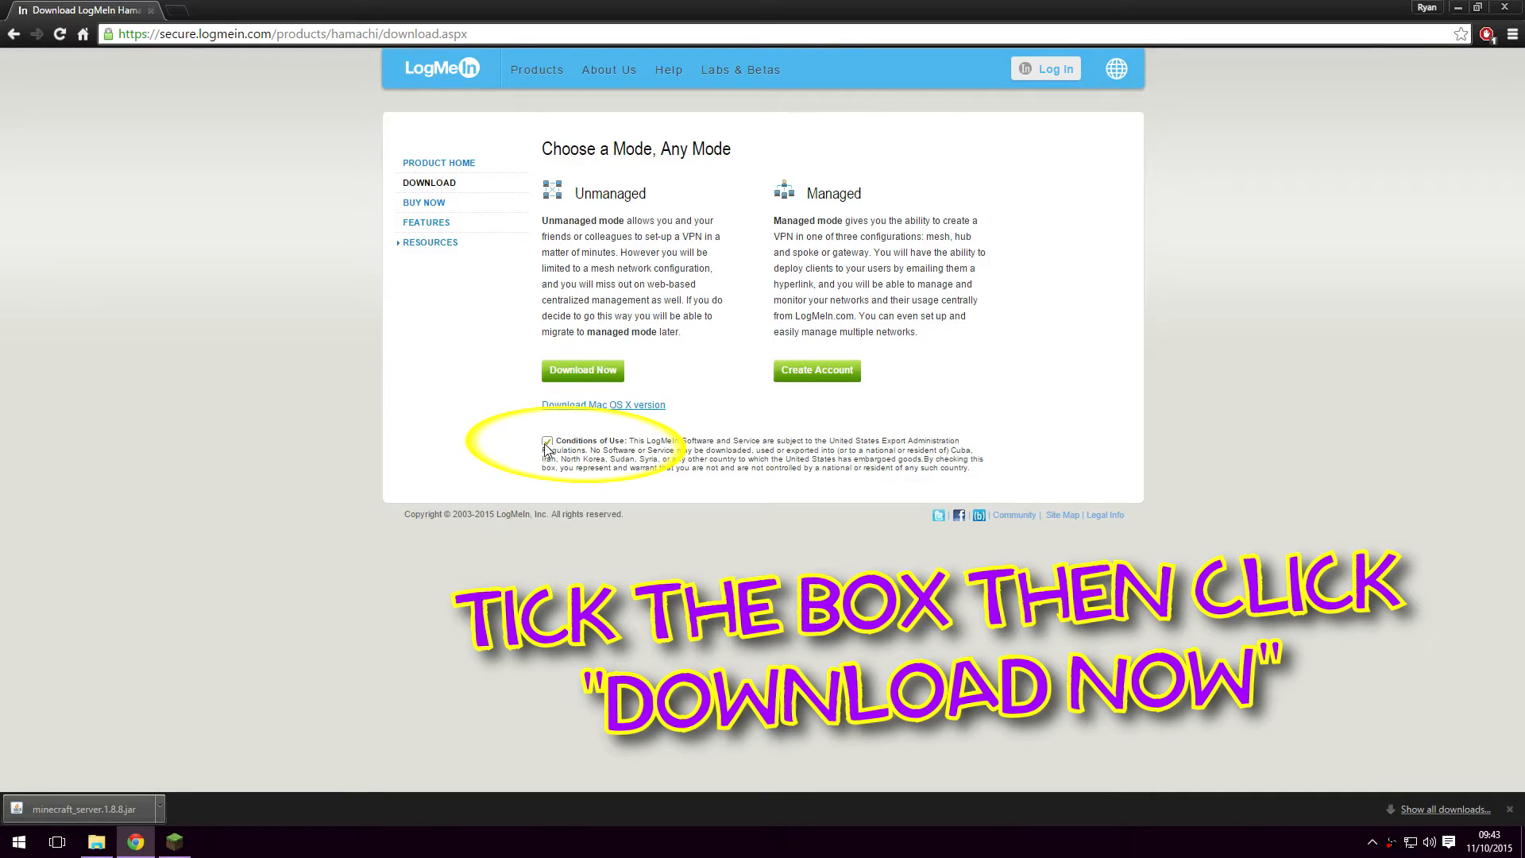
pyautogui.click(588, 374)
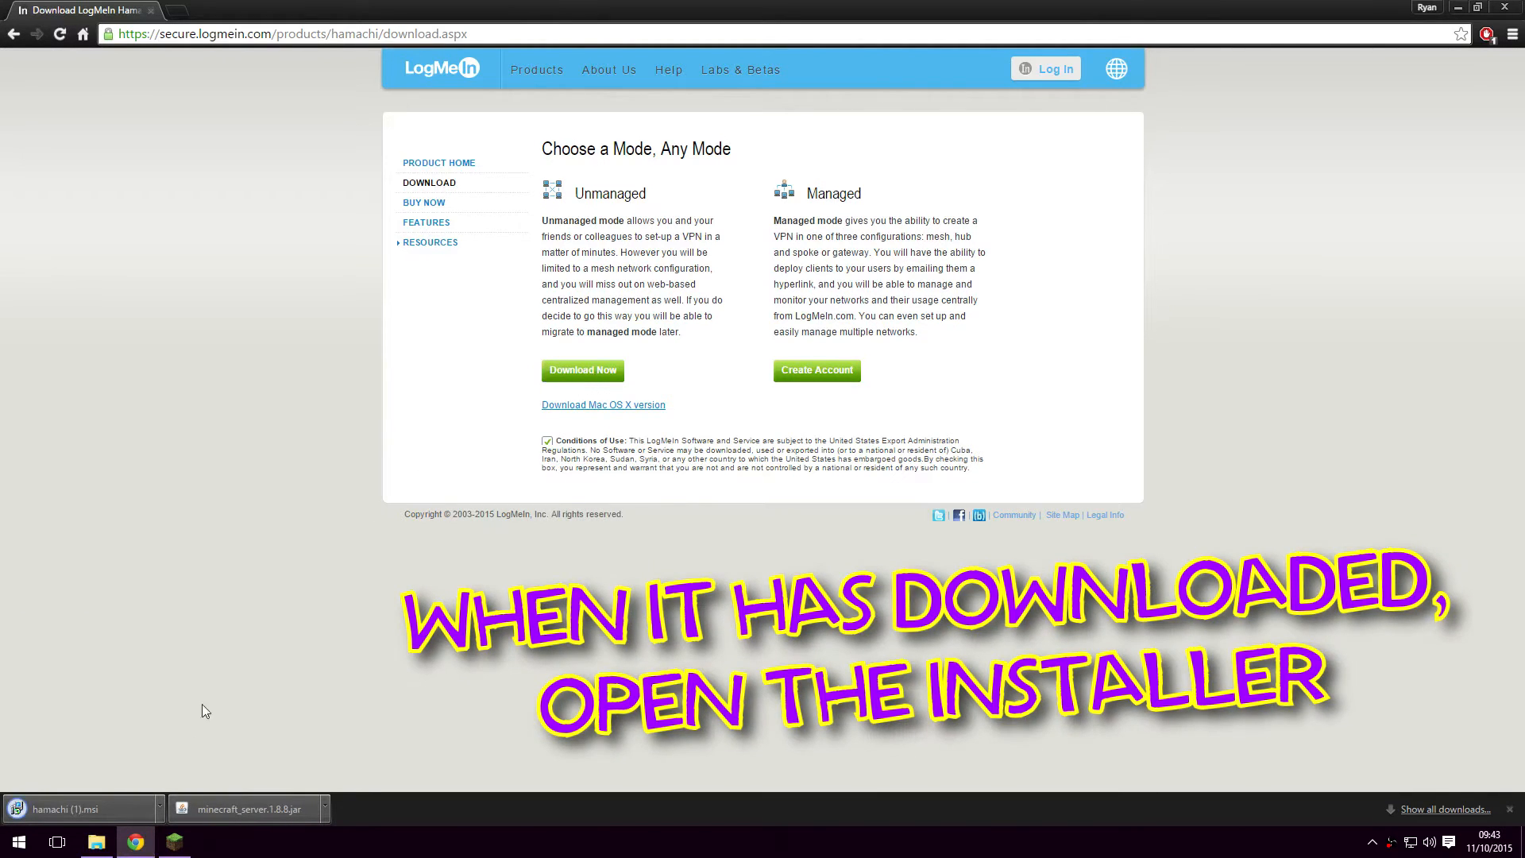
# Run the downloaded Hamachi installer in English, agree to the terms, install with the default options, and finish with Launch Hamachi enabled
pyautogui.click(120, 808)
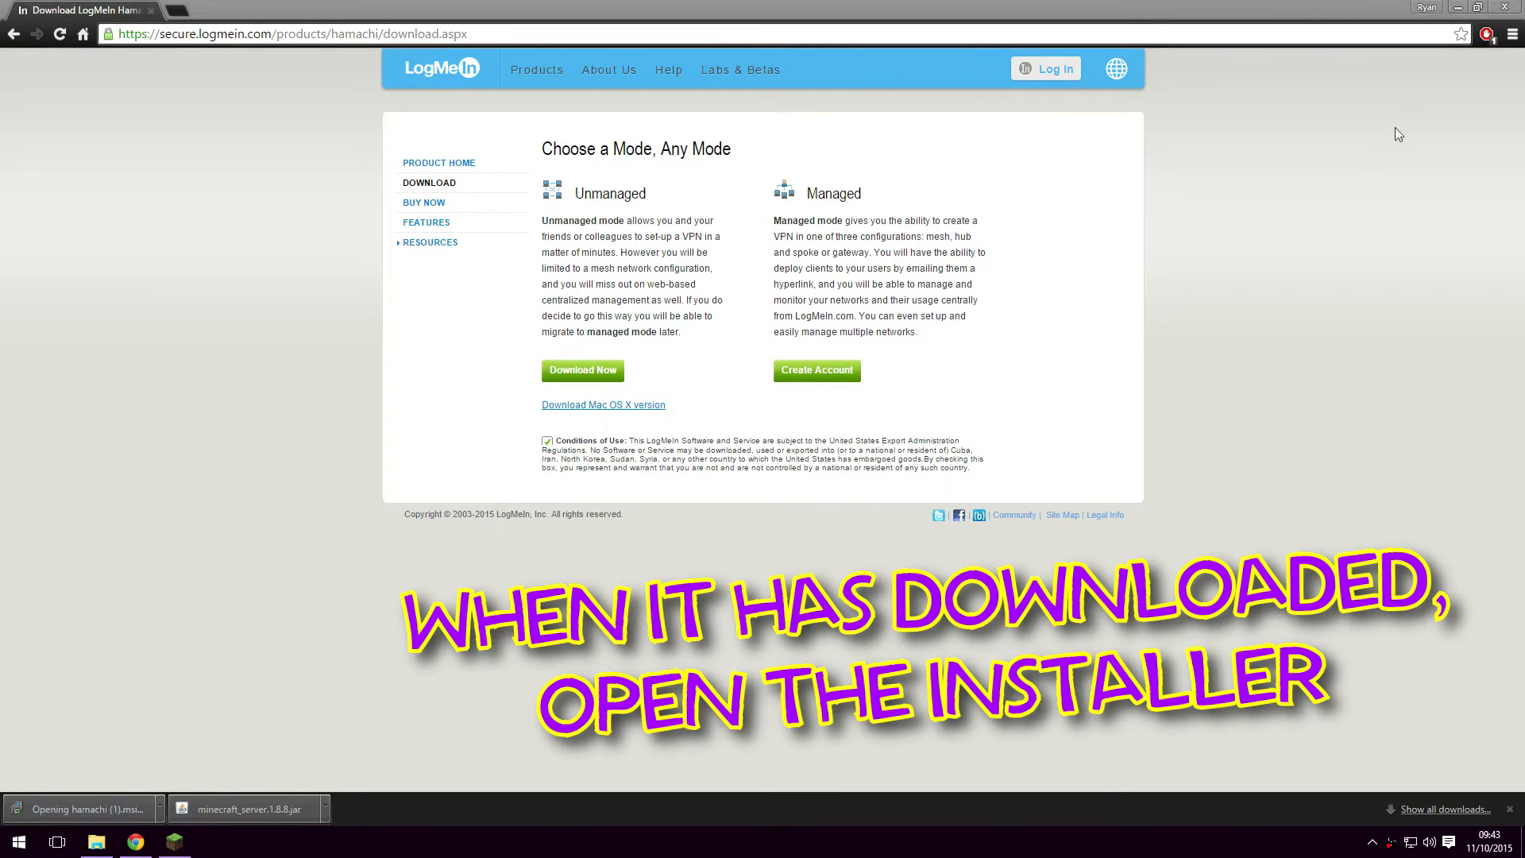
pyautogui.click(1459, 9)
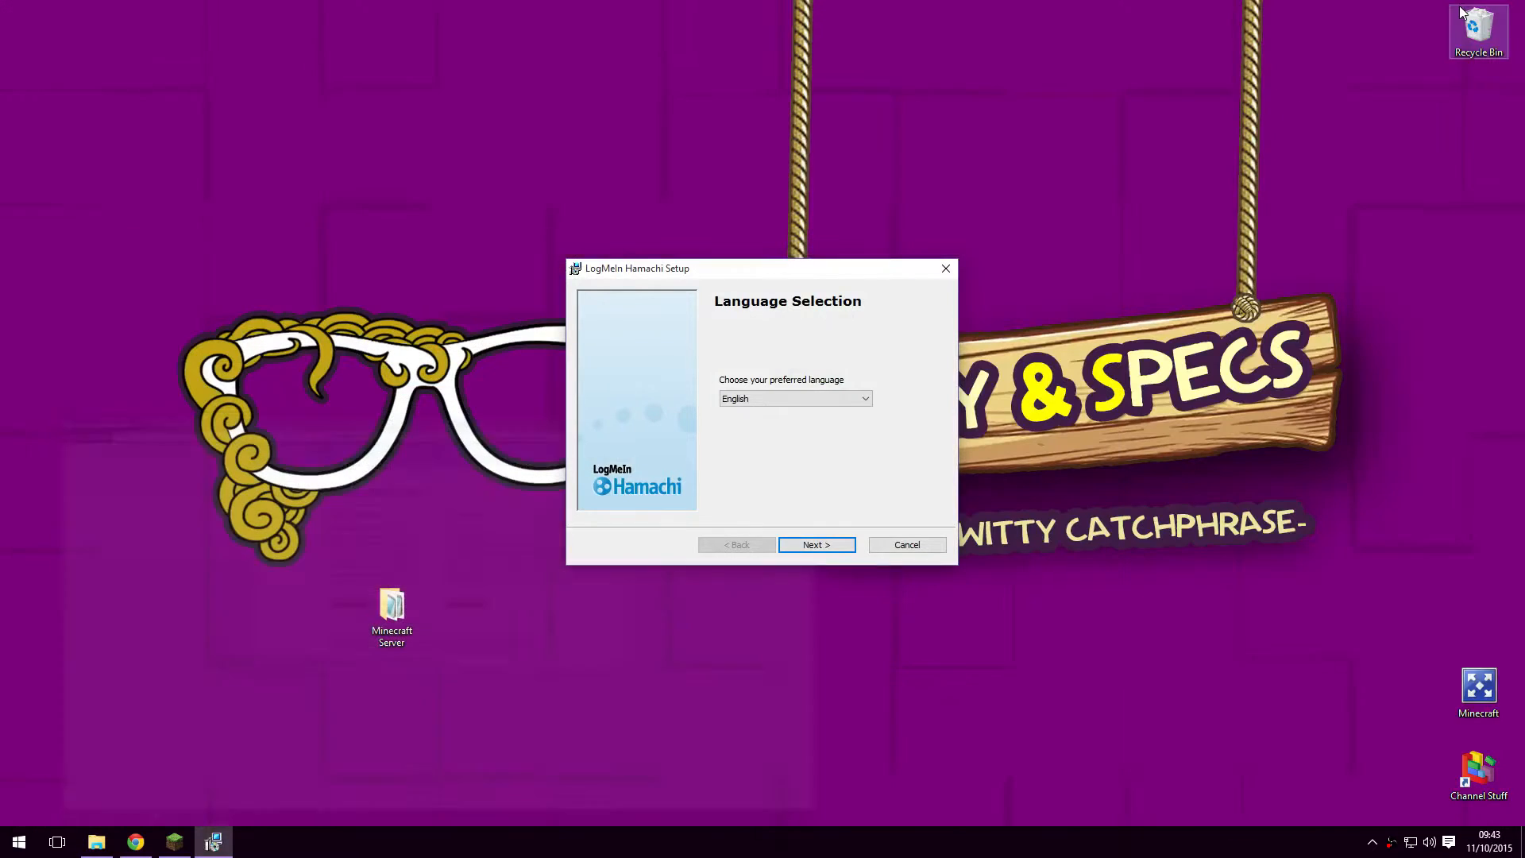
pyautogui.click(847, 545)
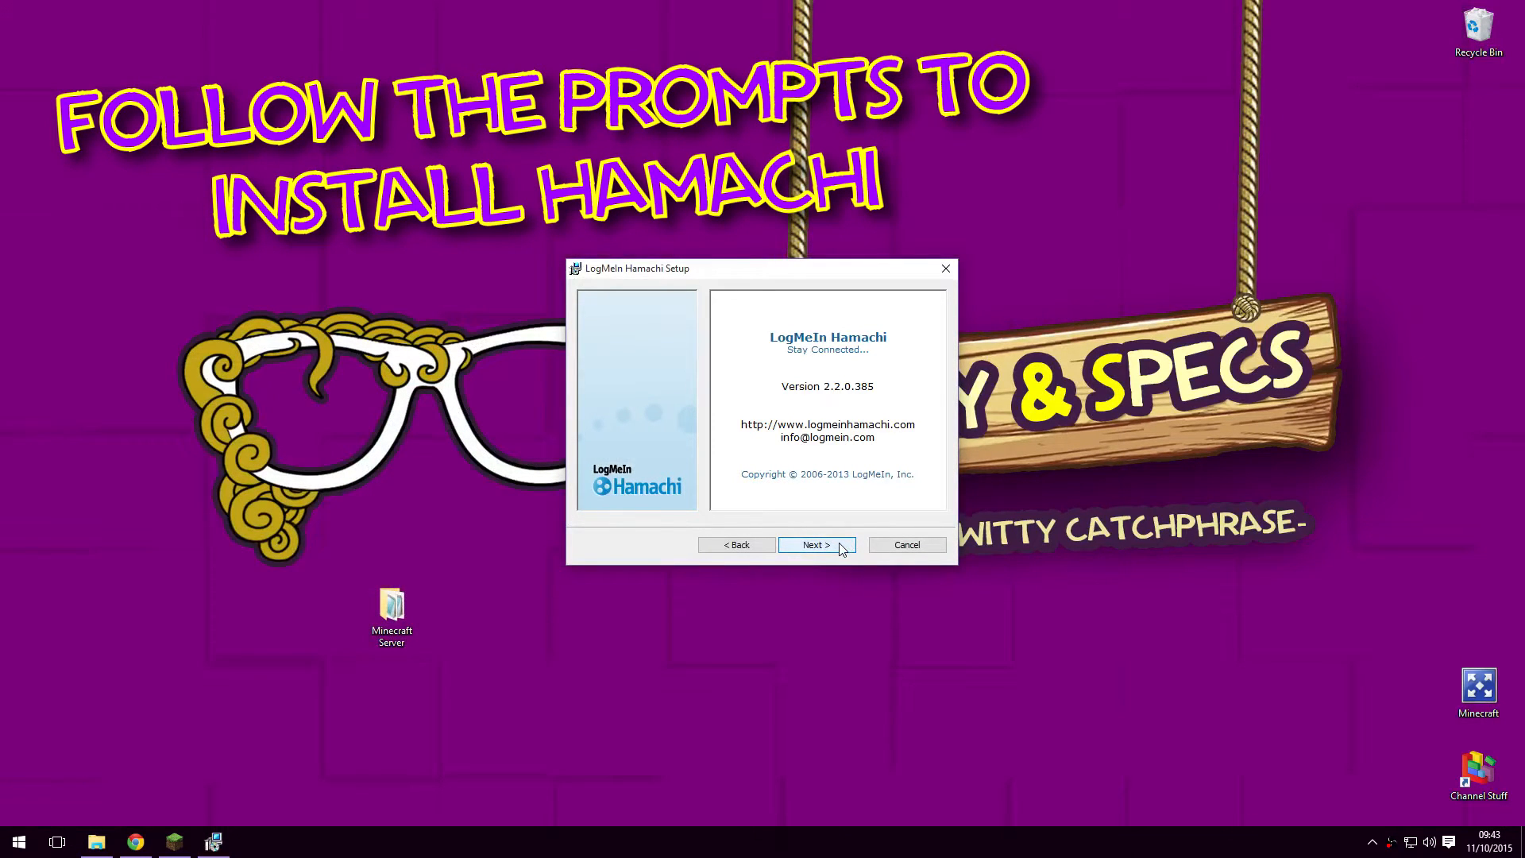
pyautogui.click(844, 550)
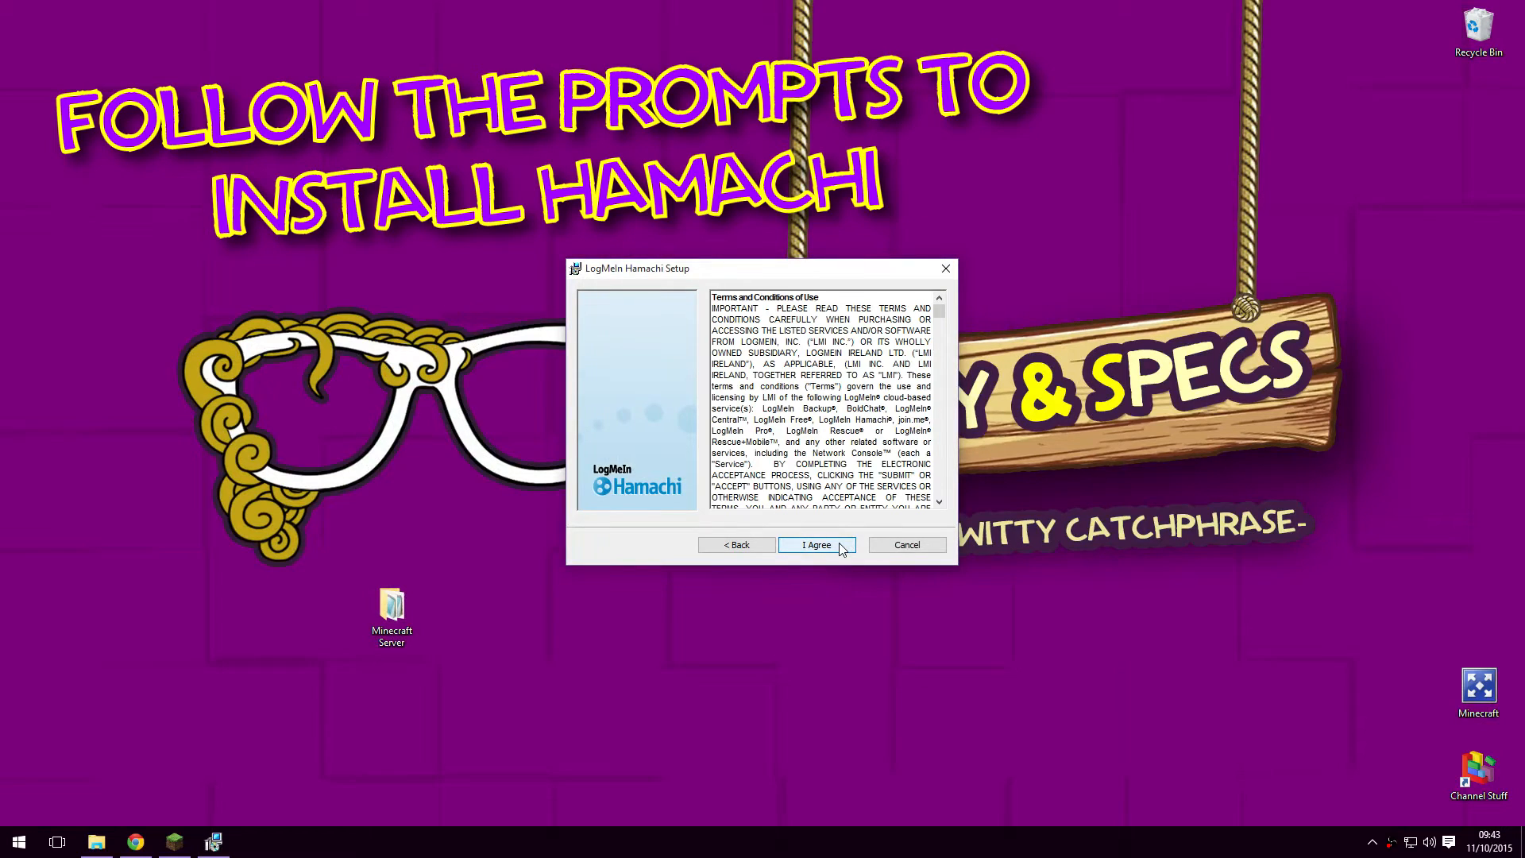
pyautogui.click(843, 548)
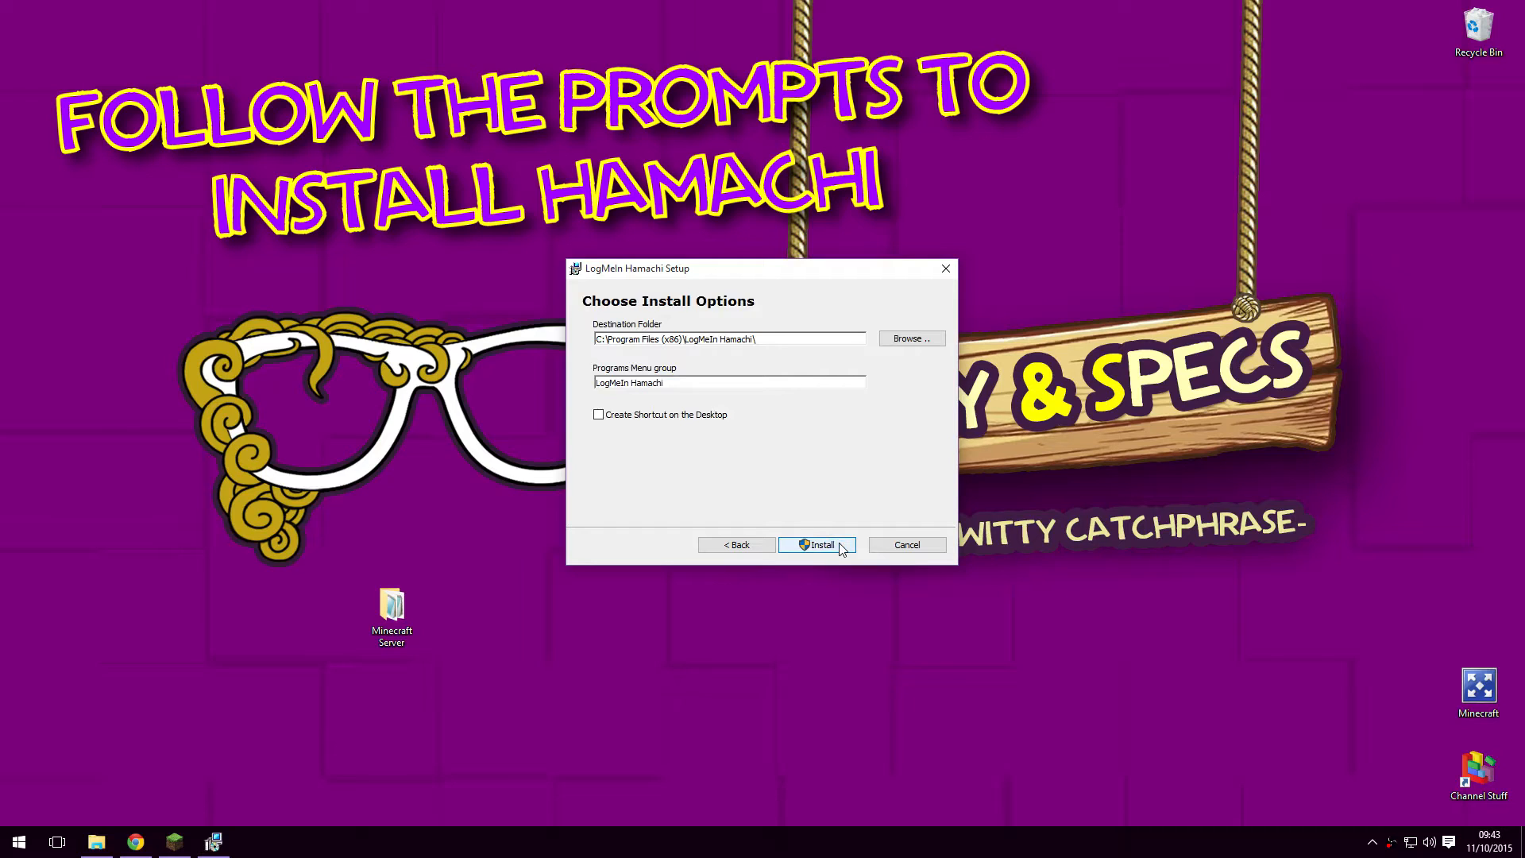
pyautogui.click(841, 548)
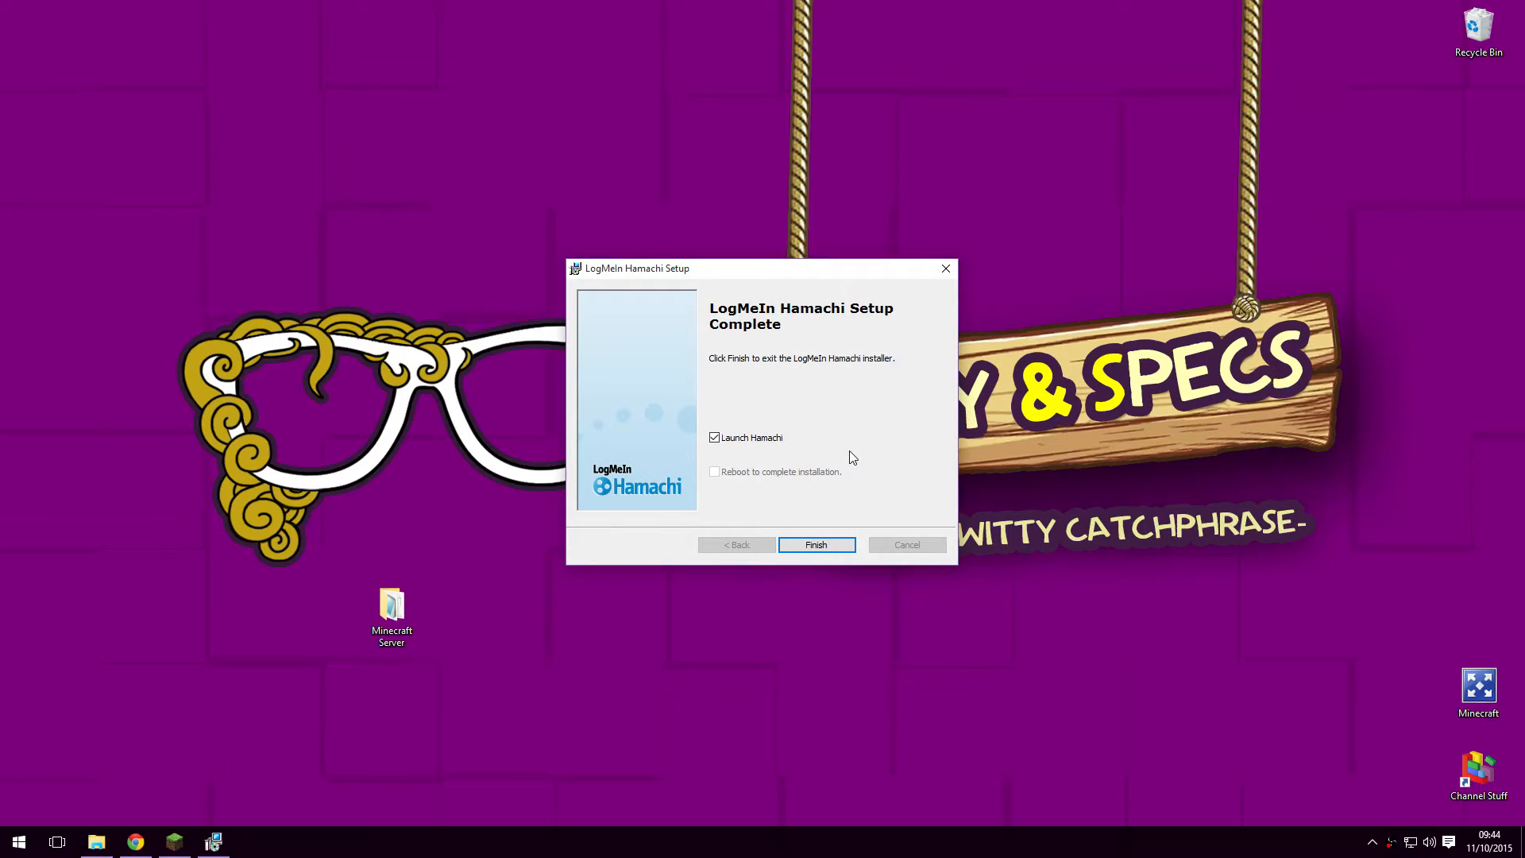
pyautogui.click(816, 545)
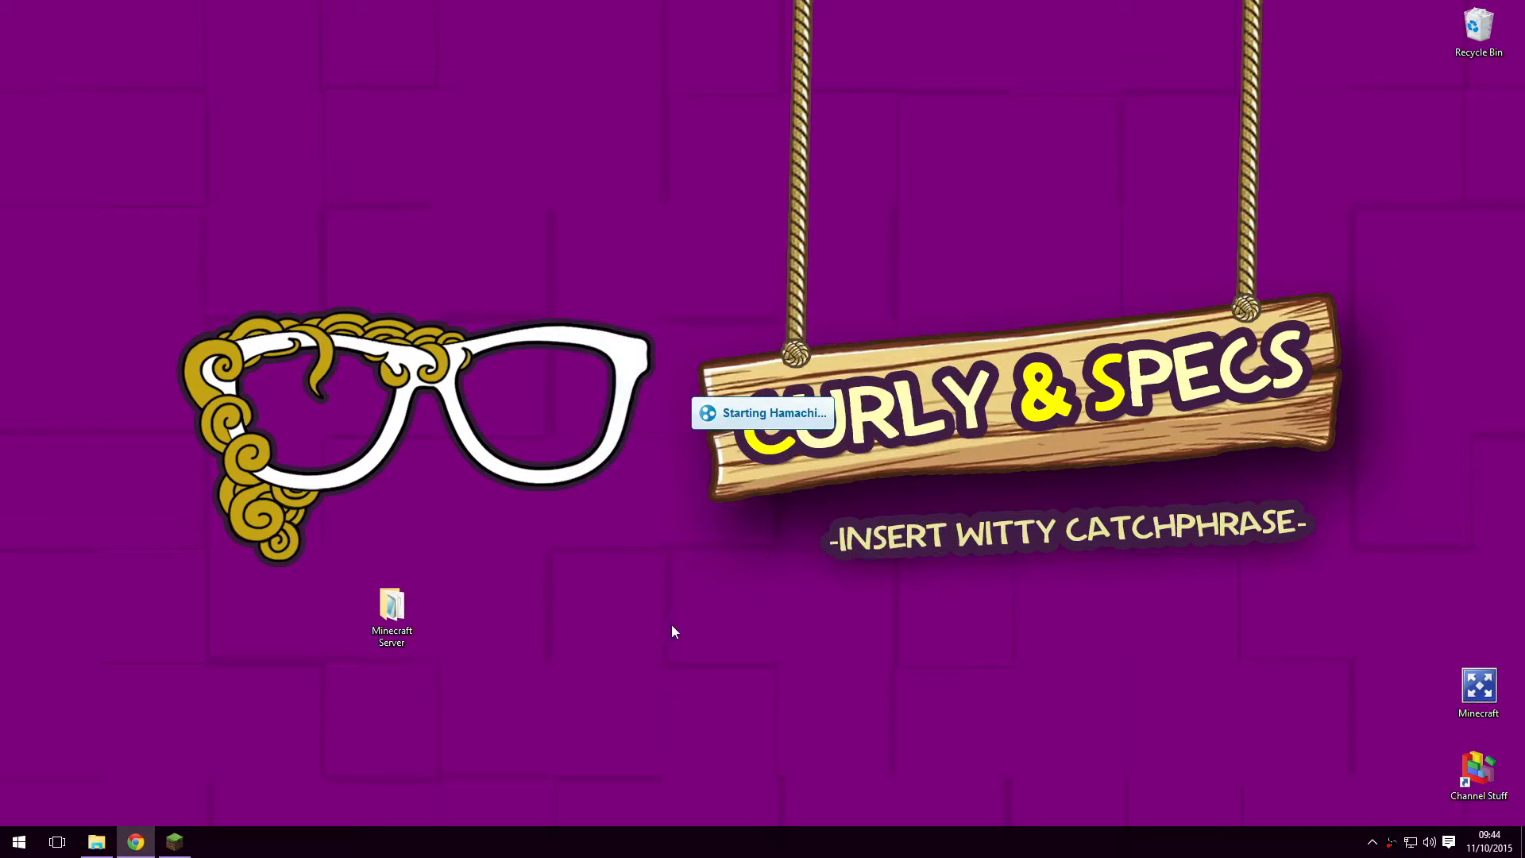
# Switch to Chrome, open the LogMeIn account sign-up form, and fill in the email address, account password and password confirmation
pyautogui.click(142, 839)
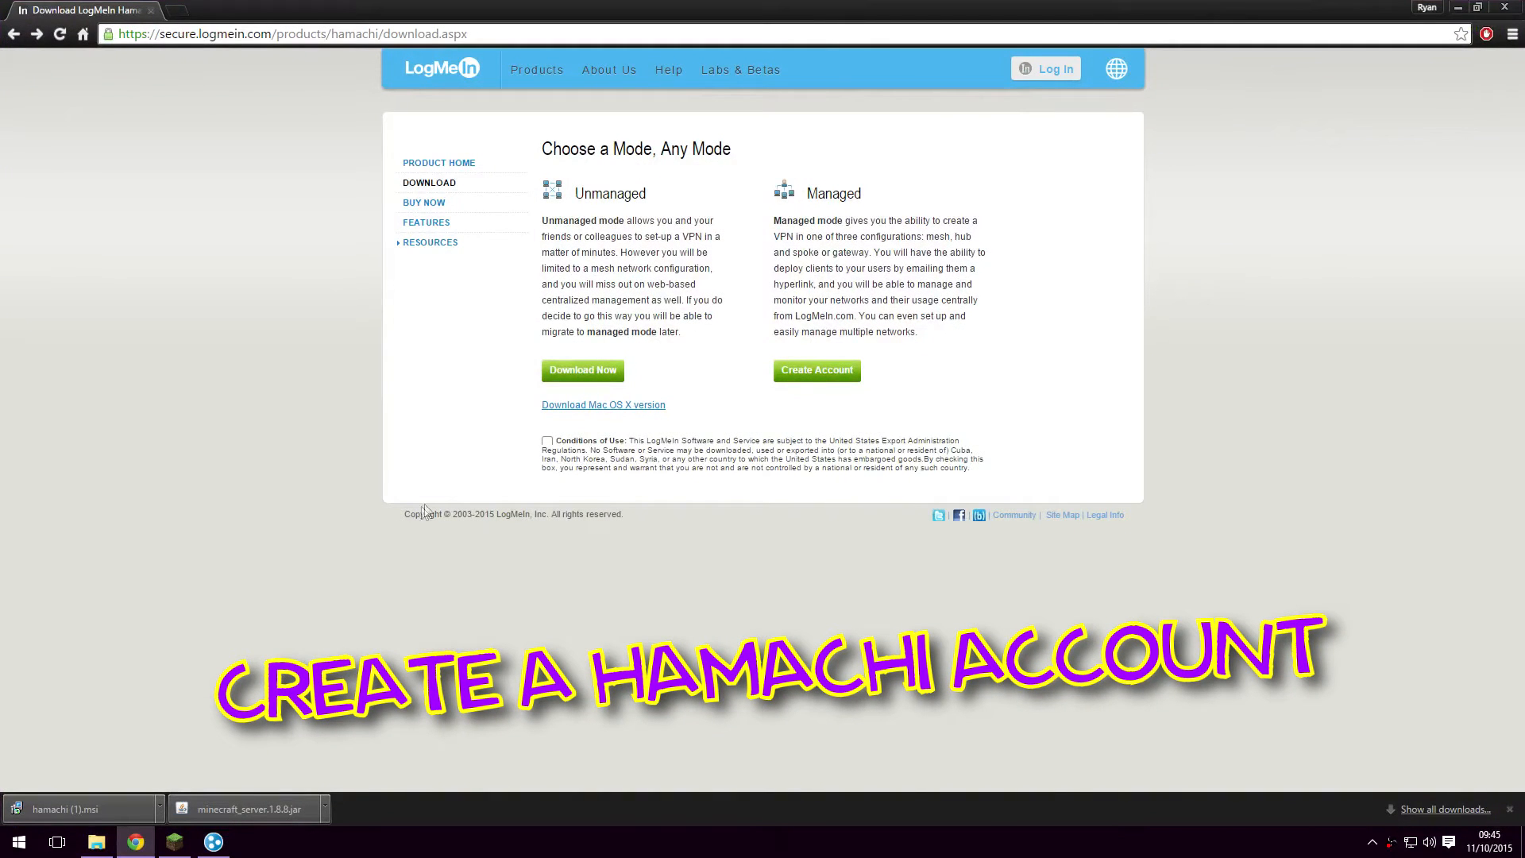
pyautogui.click(1055, 72)
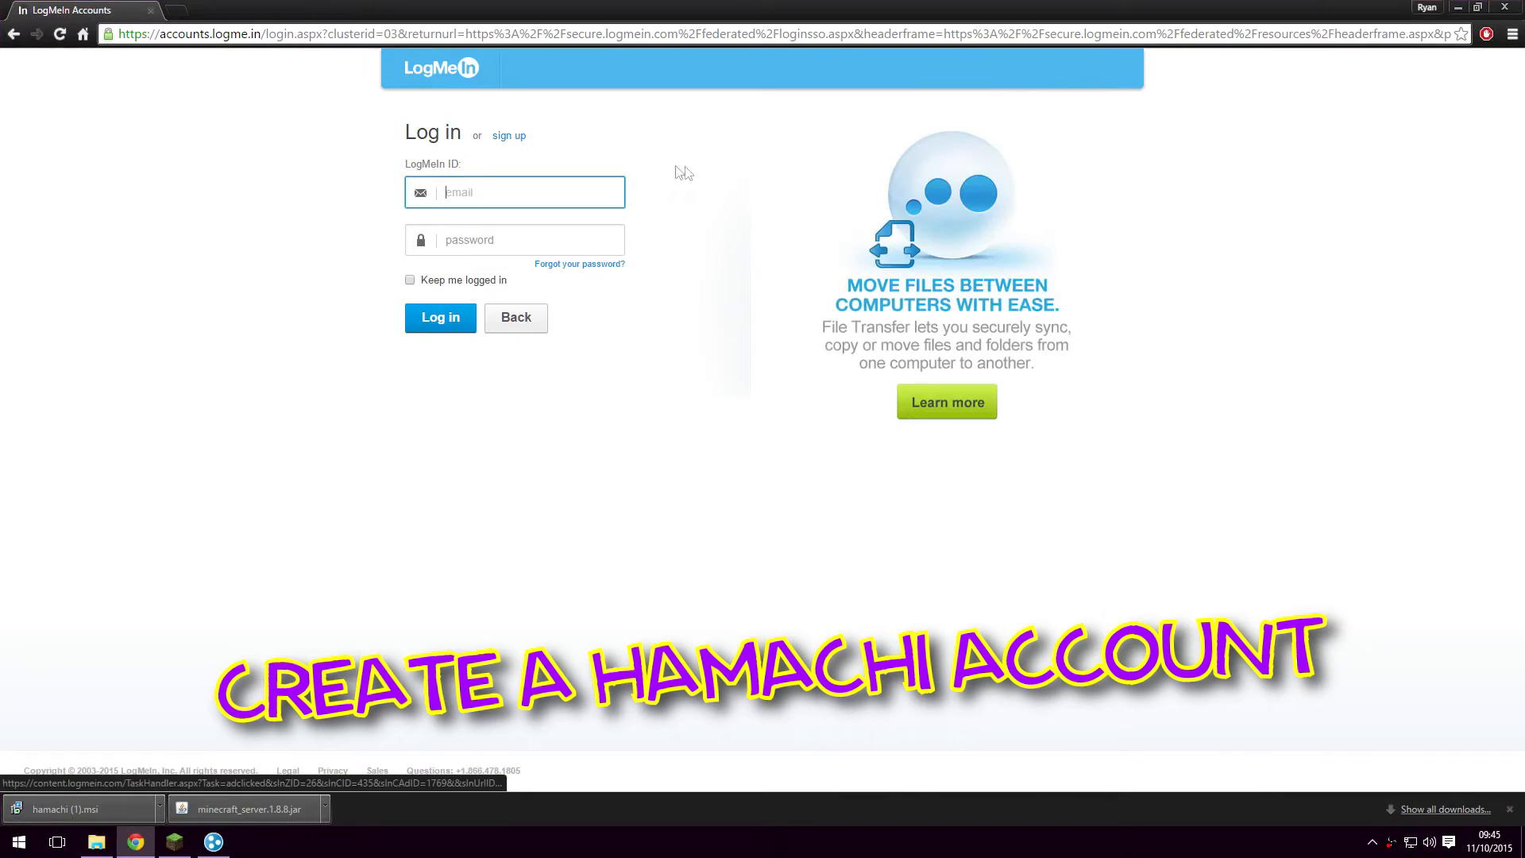
pyautogui.click(515, 141)
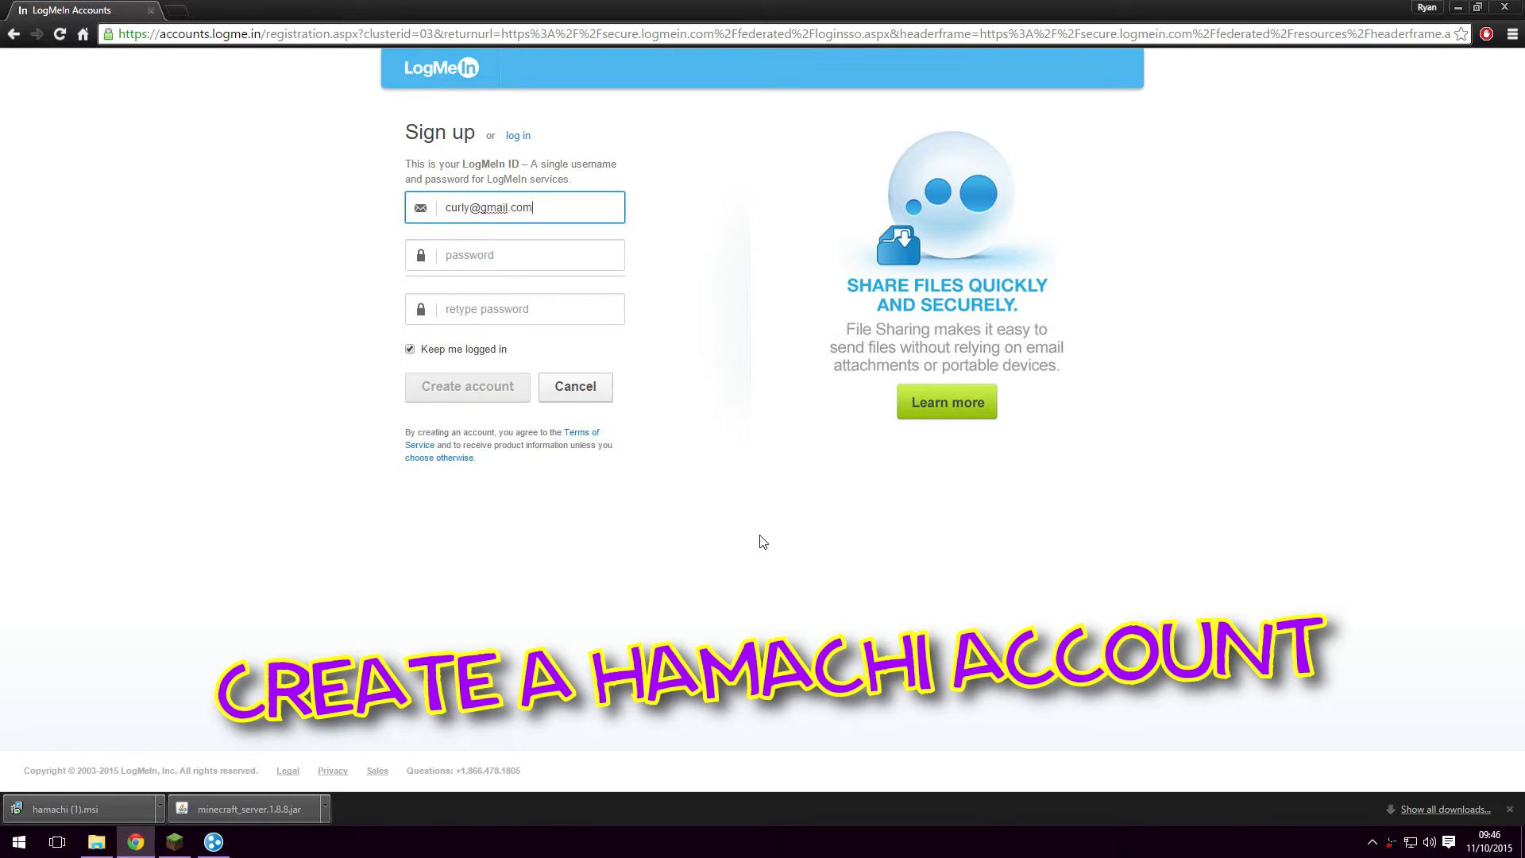
pyautogui.press('Tab')
pyautogui.write('********')
pyautogui.press('Tab')
pyautogui.write('*******')
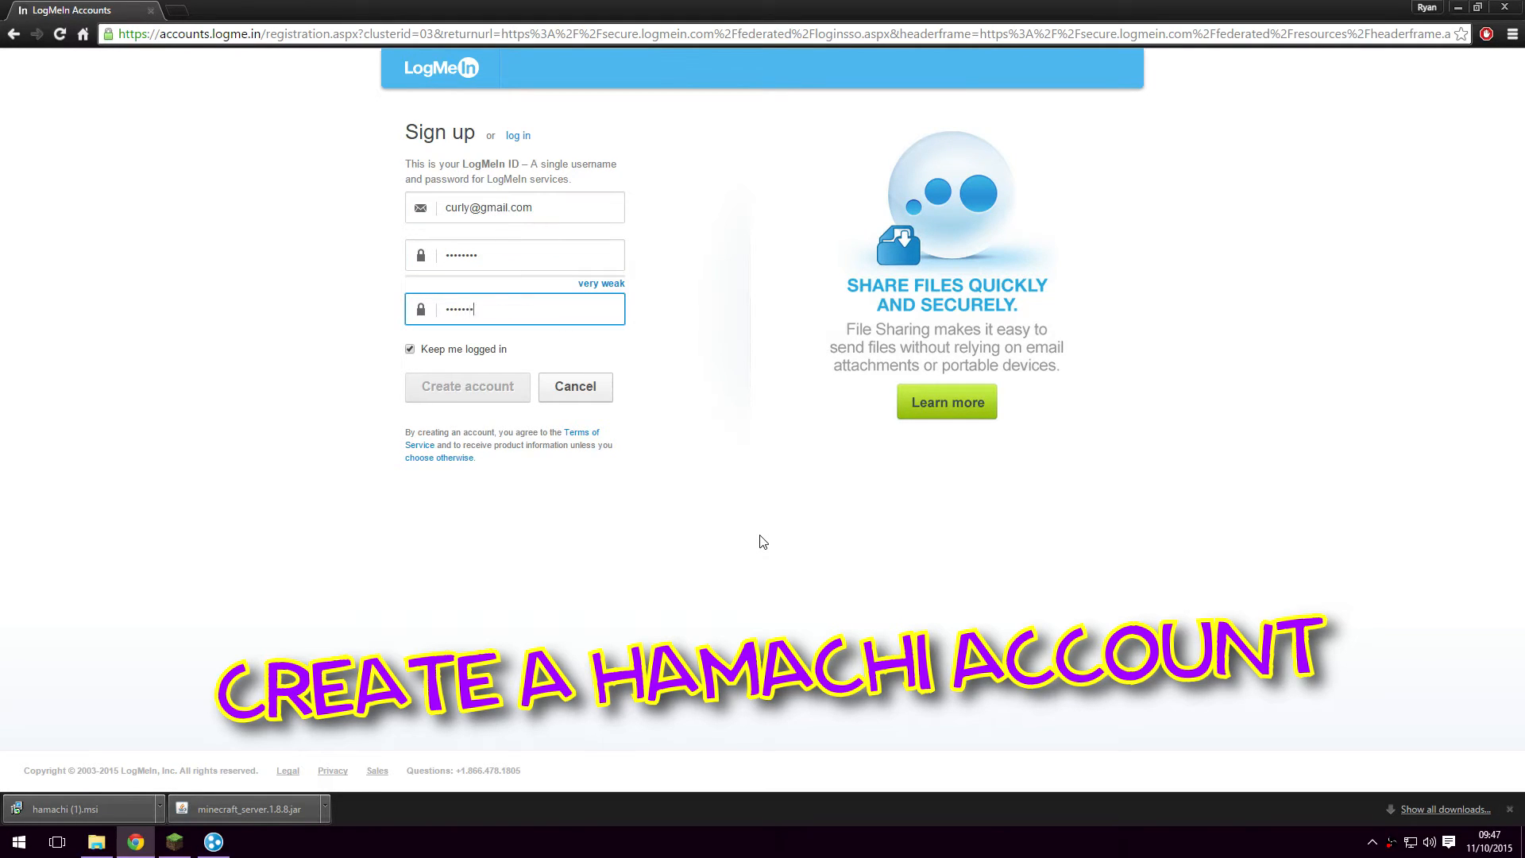
pyautogui.write('*')
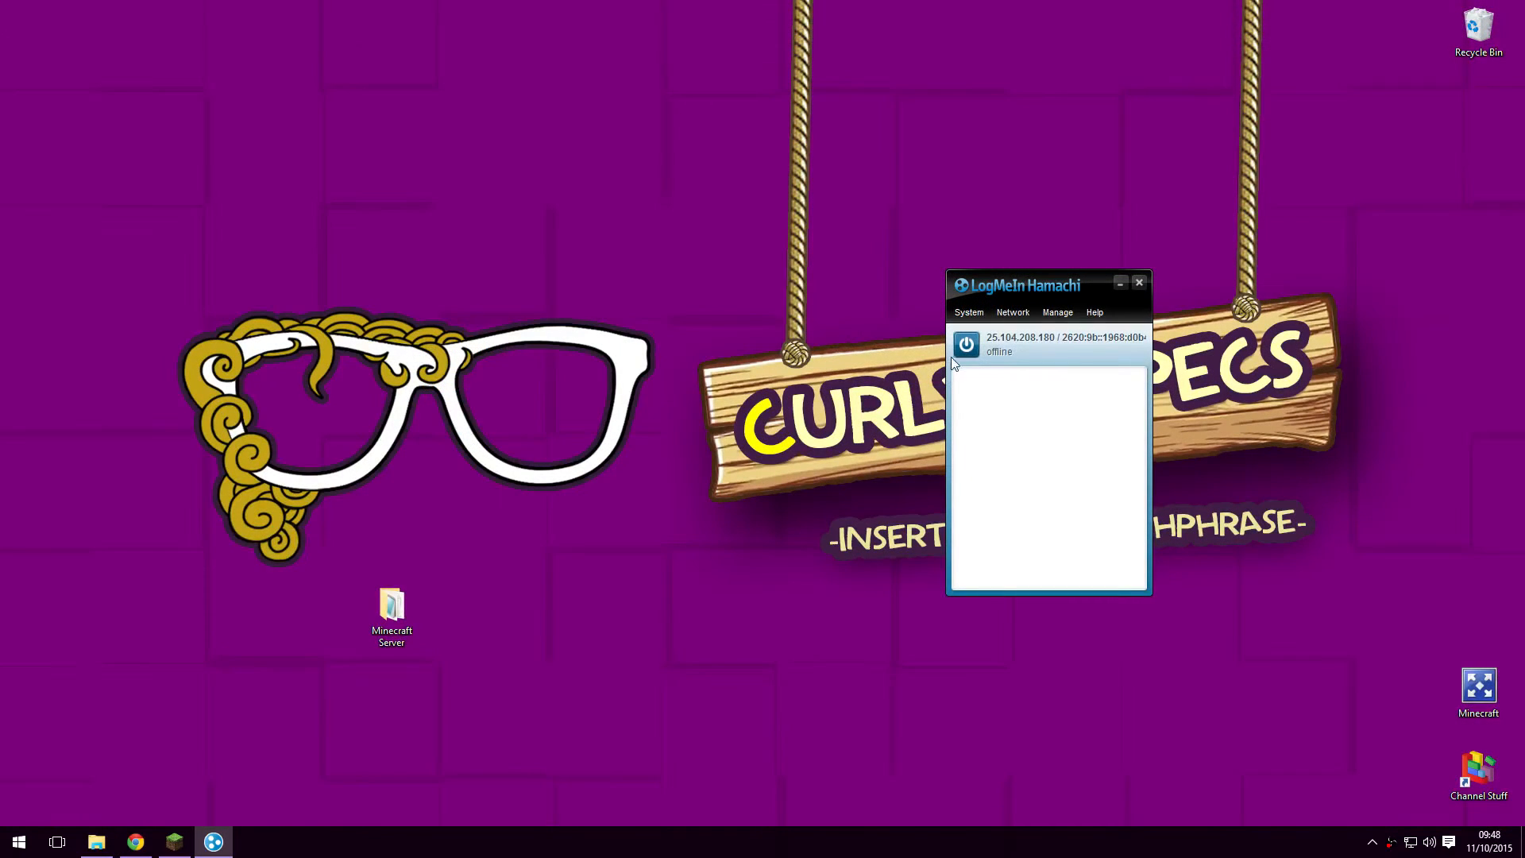
# Power on Hamachi and create a new client-owned network with the ID CurlysTutorialServer, entering and confirming a network password
pyautogui.click(967, 344)
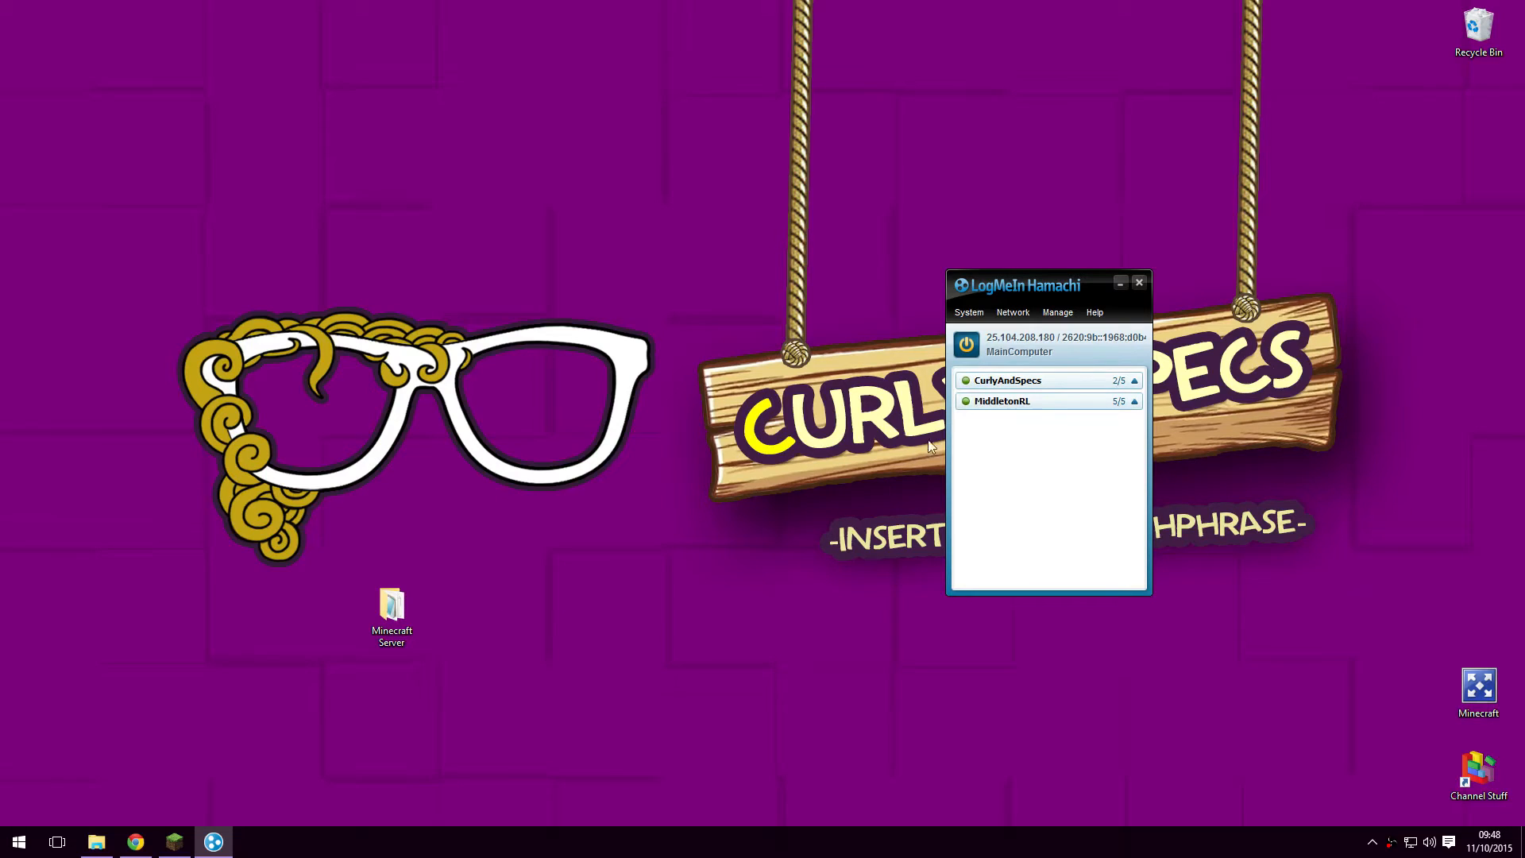
pyautogui.click(1015, 314)
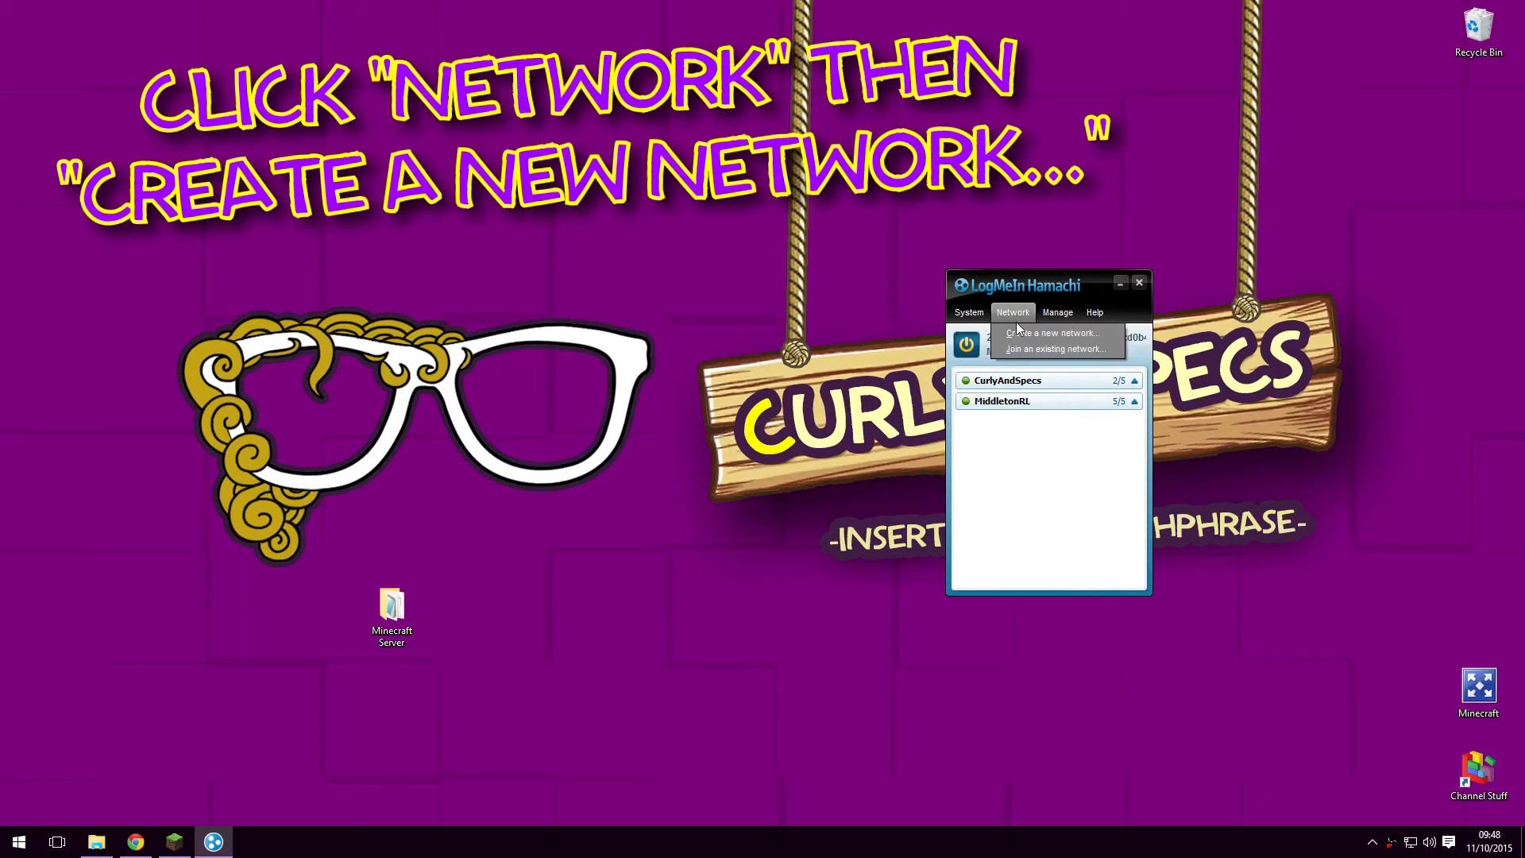
pyautogui.click(1004, 340)
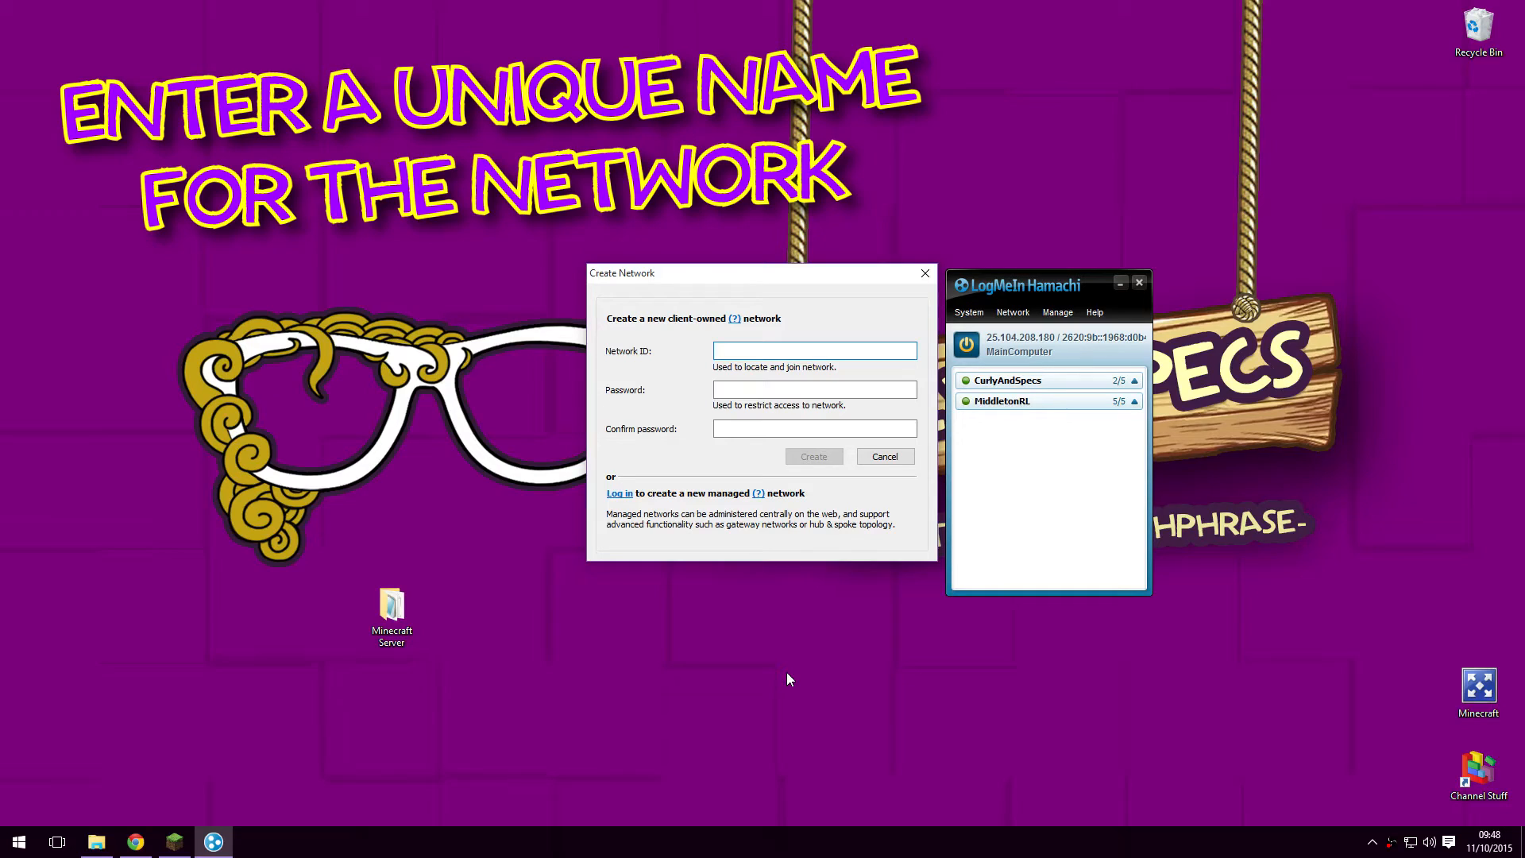
pyautogui.write('CurlysTutorialServ')
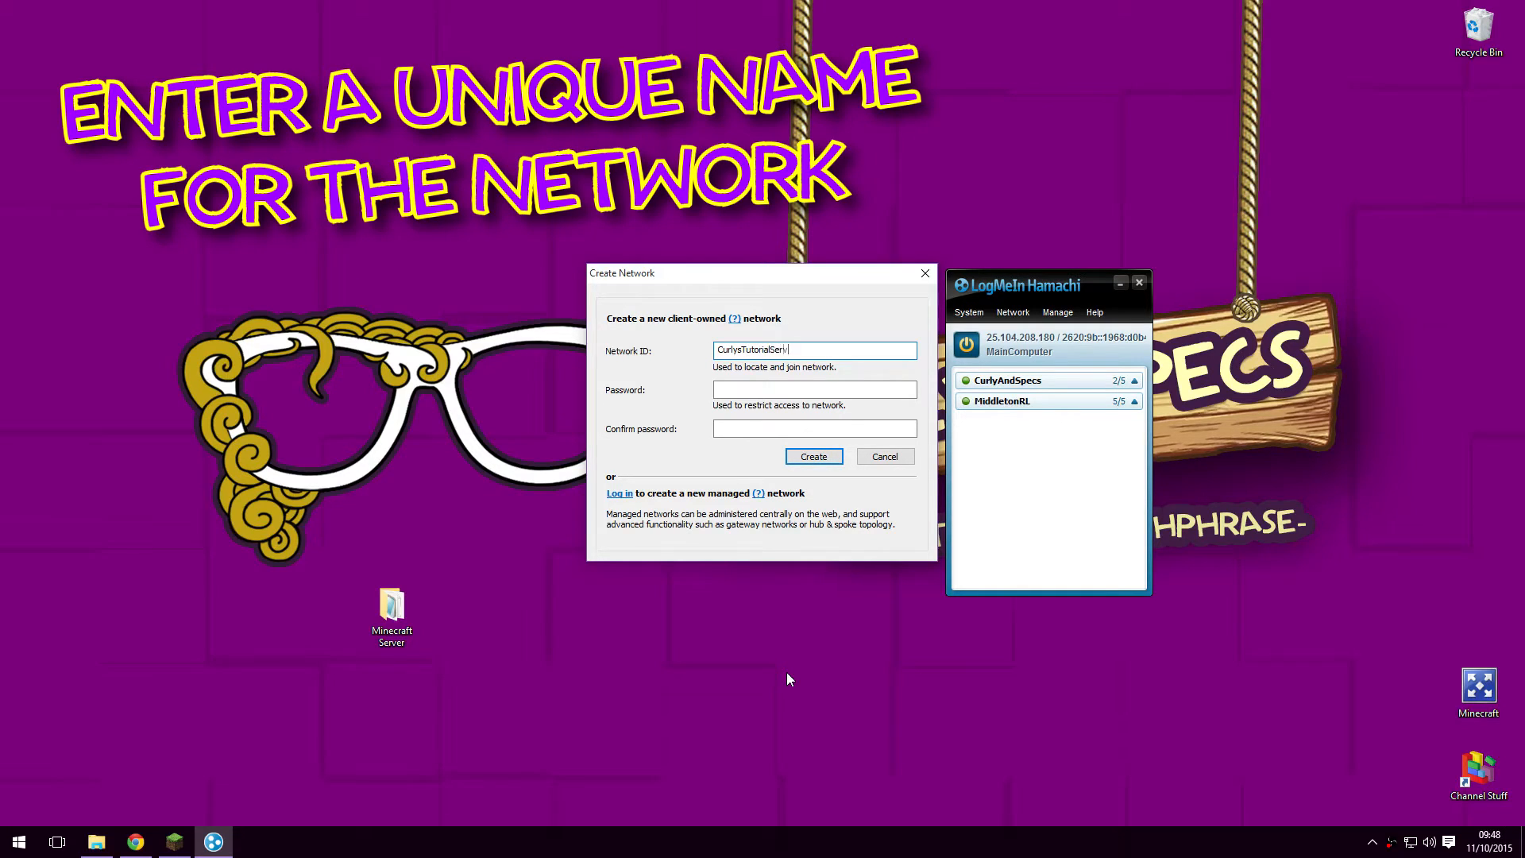
pyautogui.write('er')
pyautogui.press('Tab')
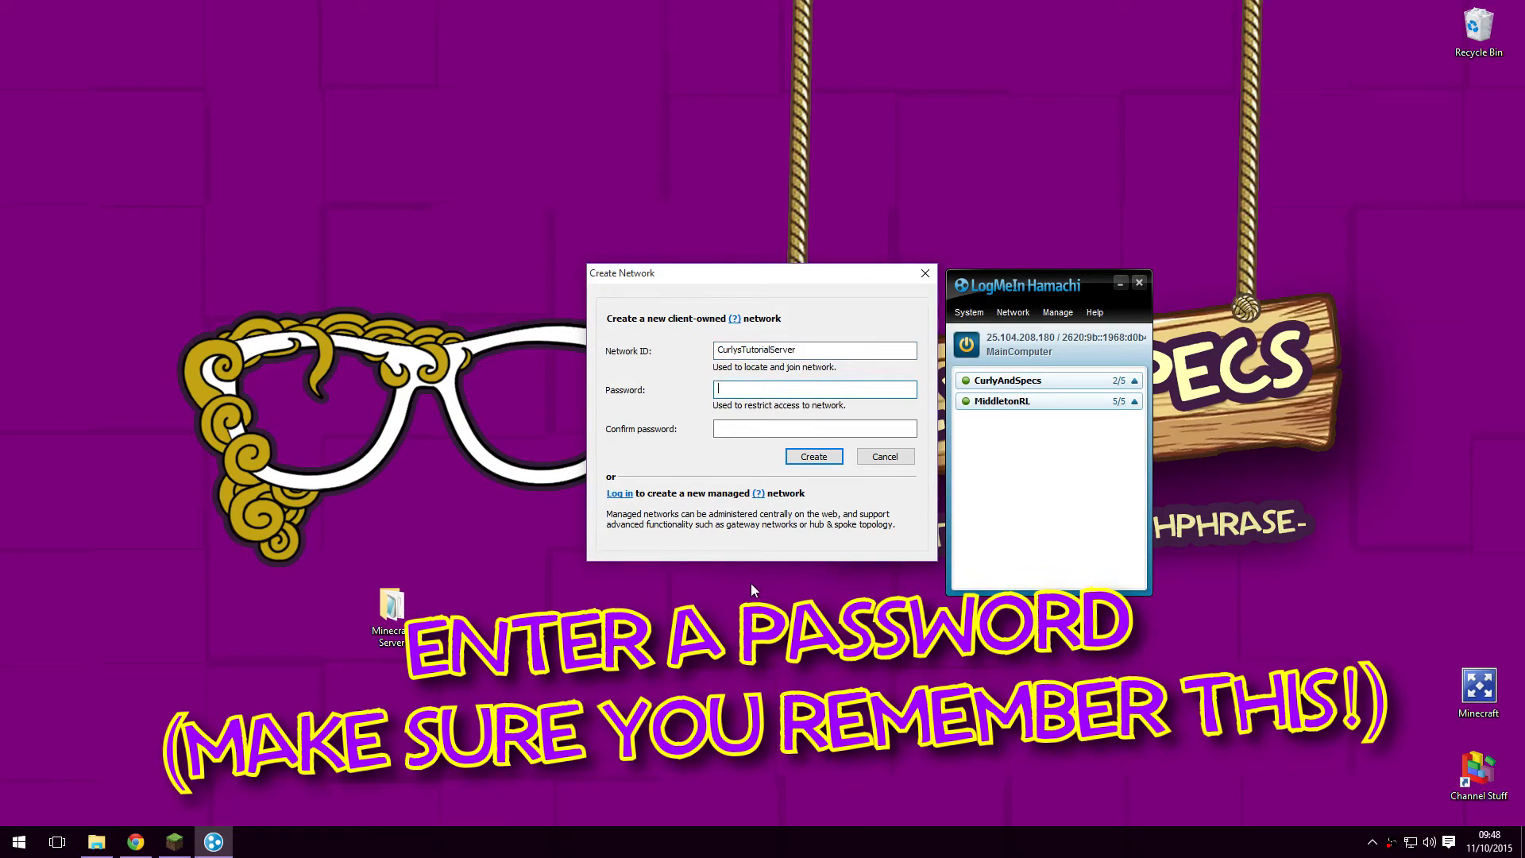
pyautogui.write('********')
pyautogui.press('Tab')
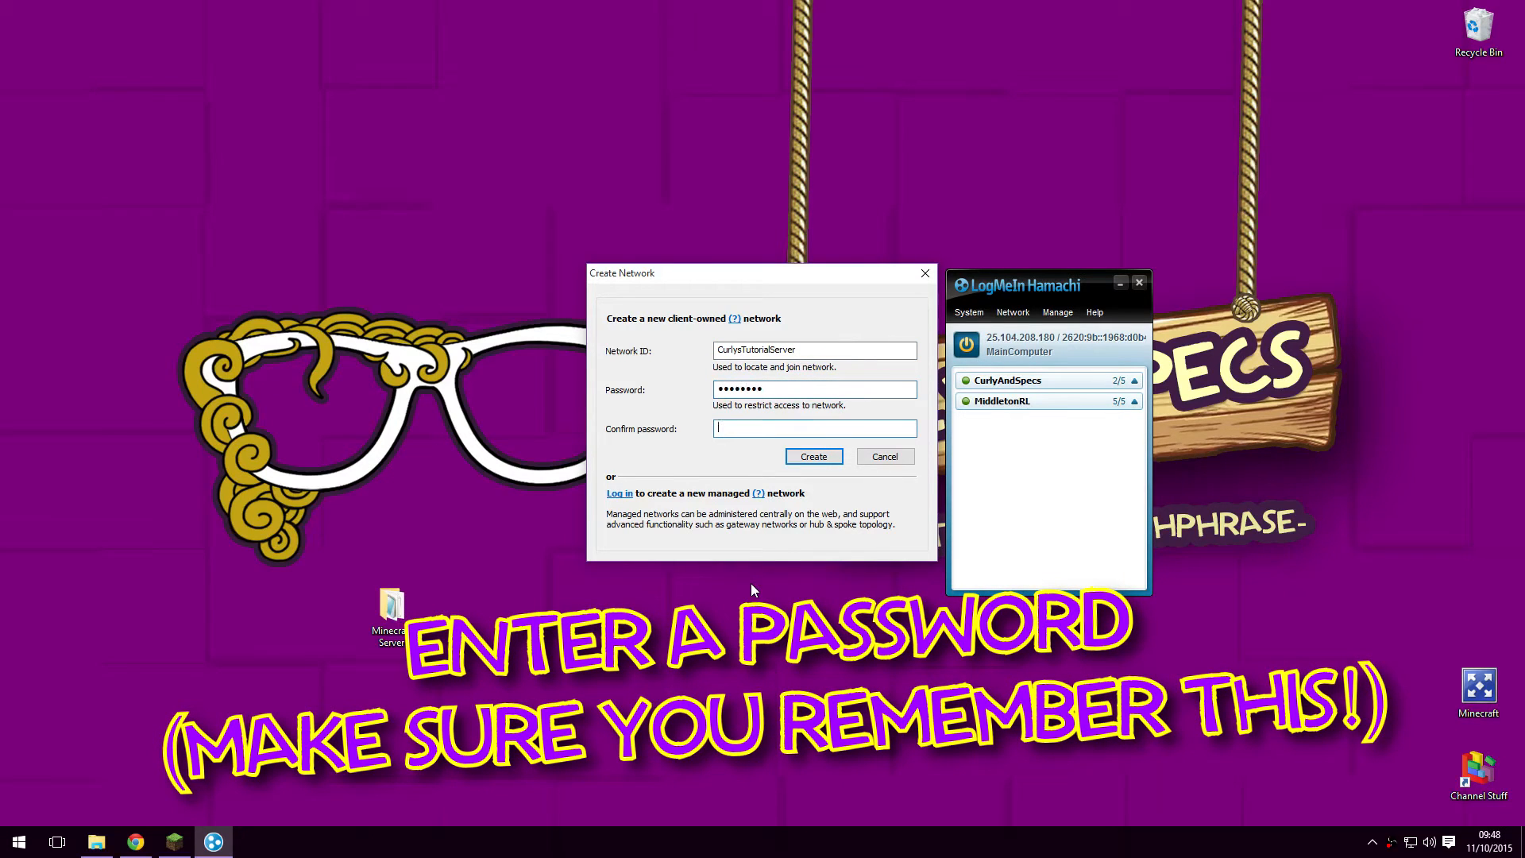
pyautogui.write('********')
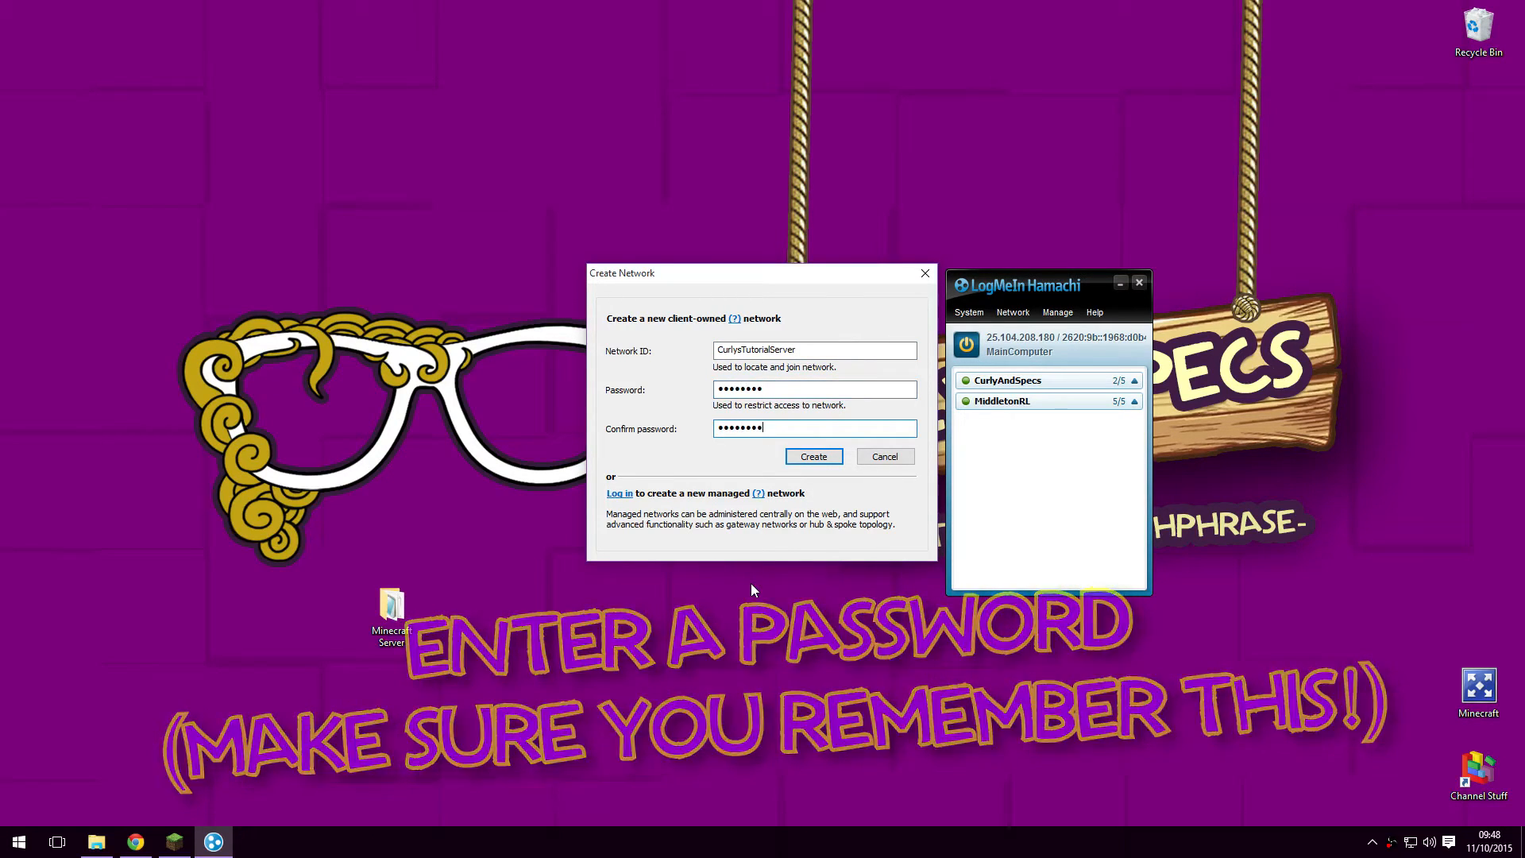
pyautogui.click(824, 458)
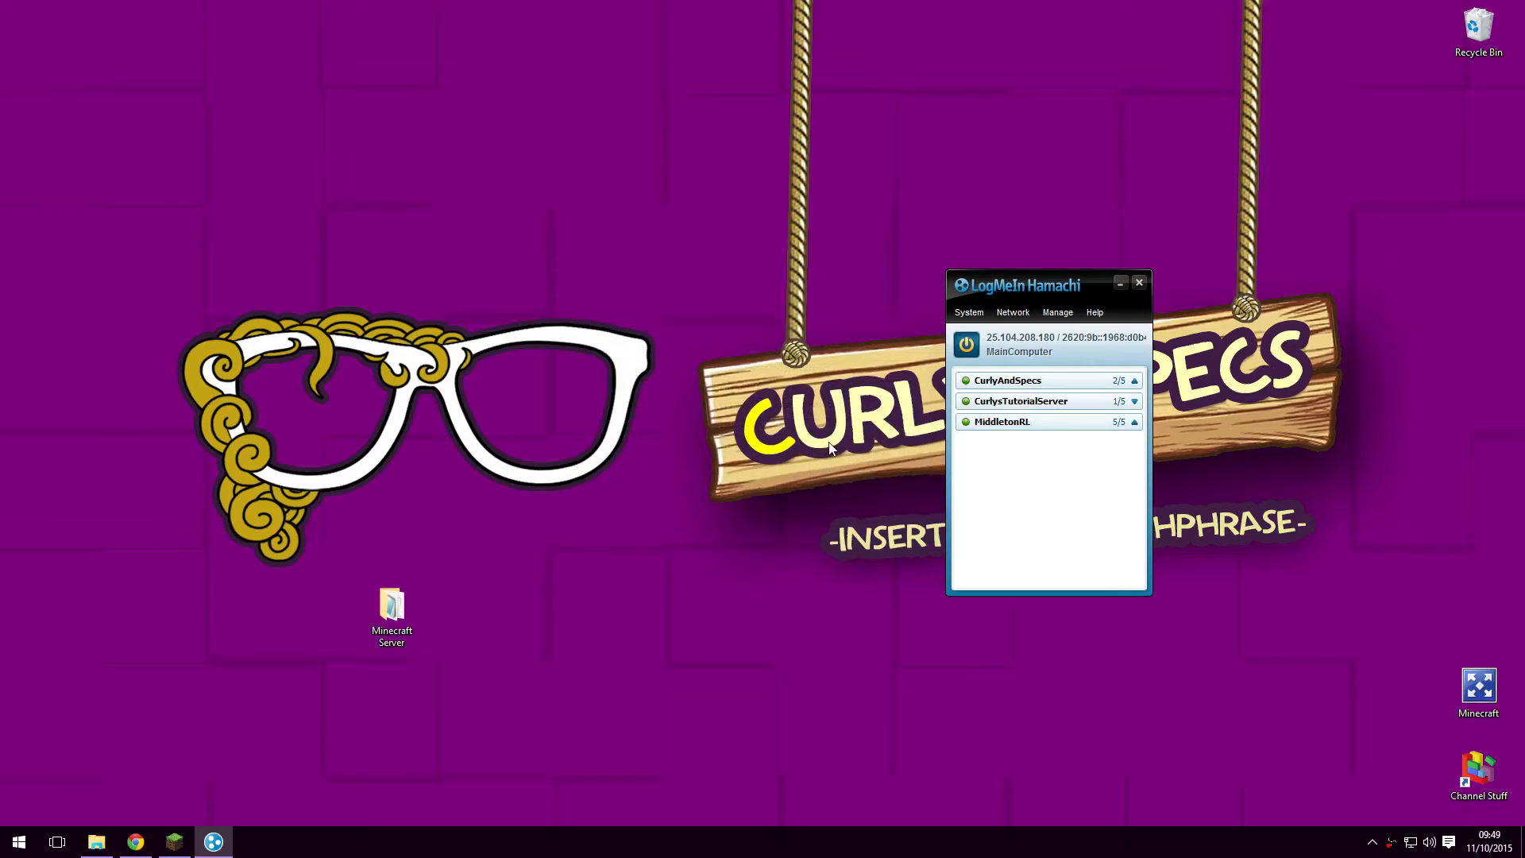
# Select the CurlysTutorialServer network and copy this computer's Hamachi IPv4 address
pyautogui.click(1058, 407)
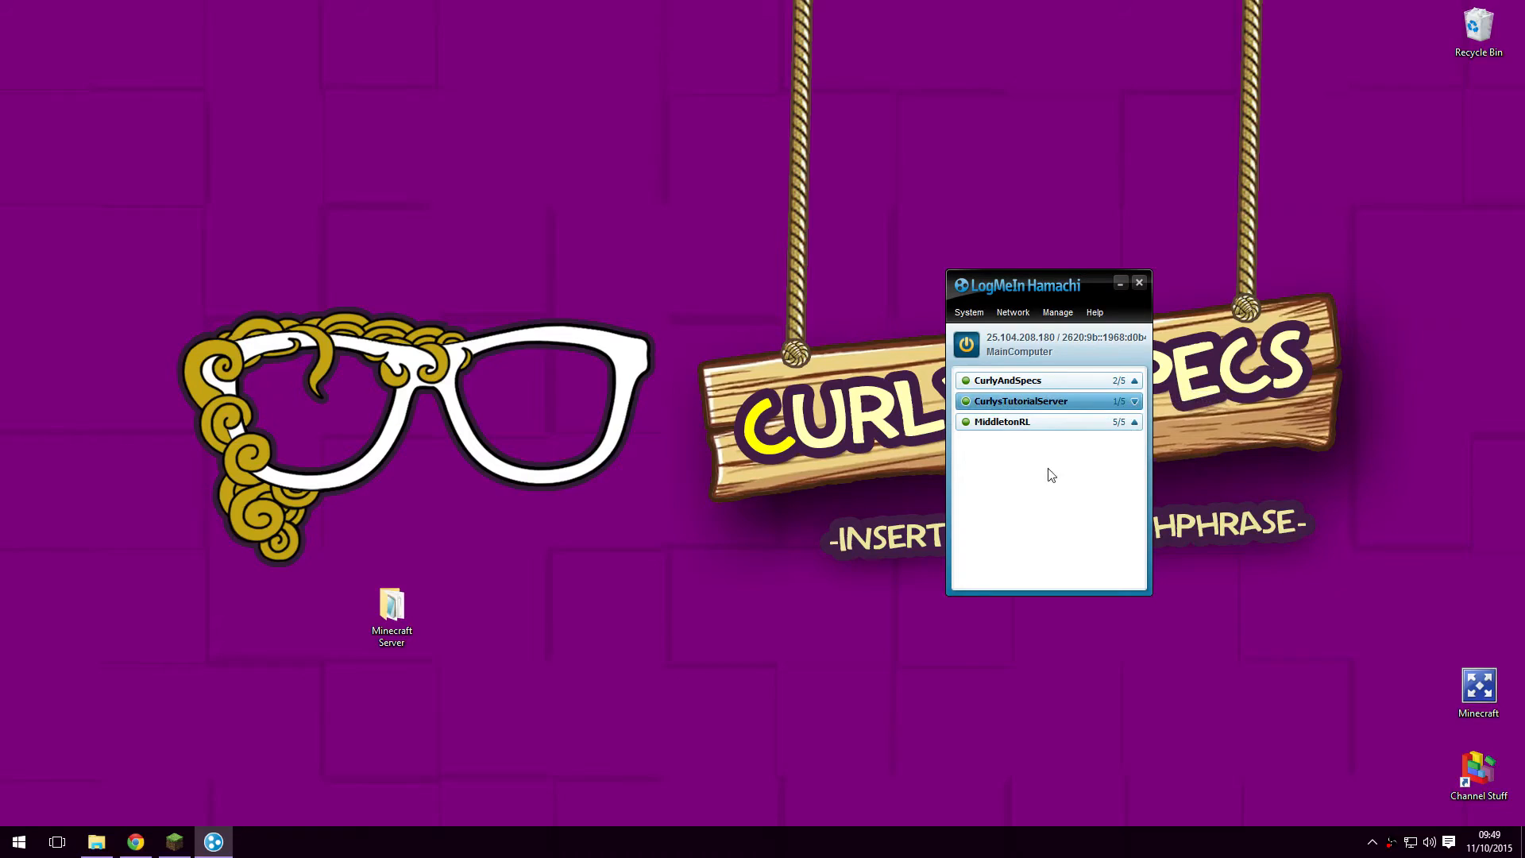
pyautogui.rightClick(1029, 338)
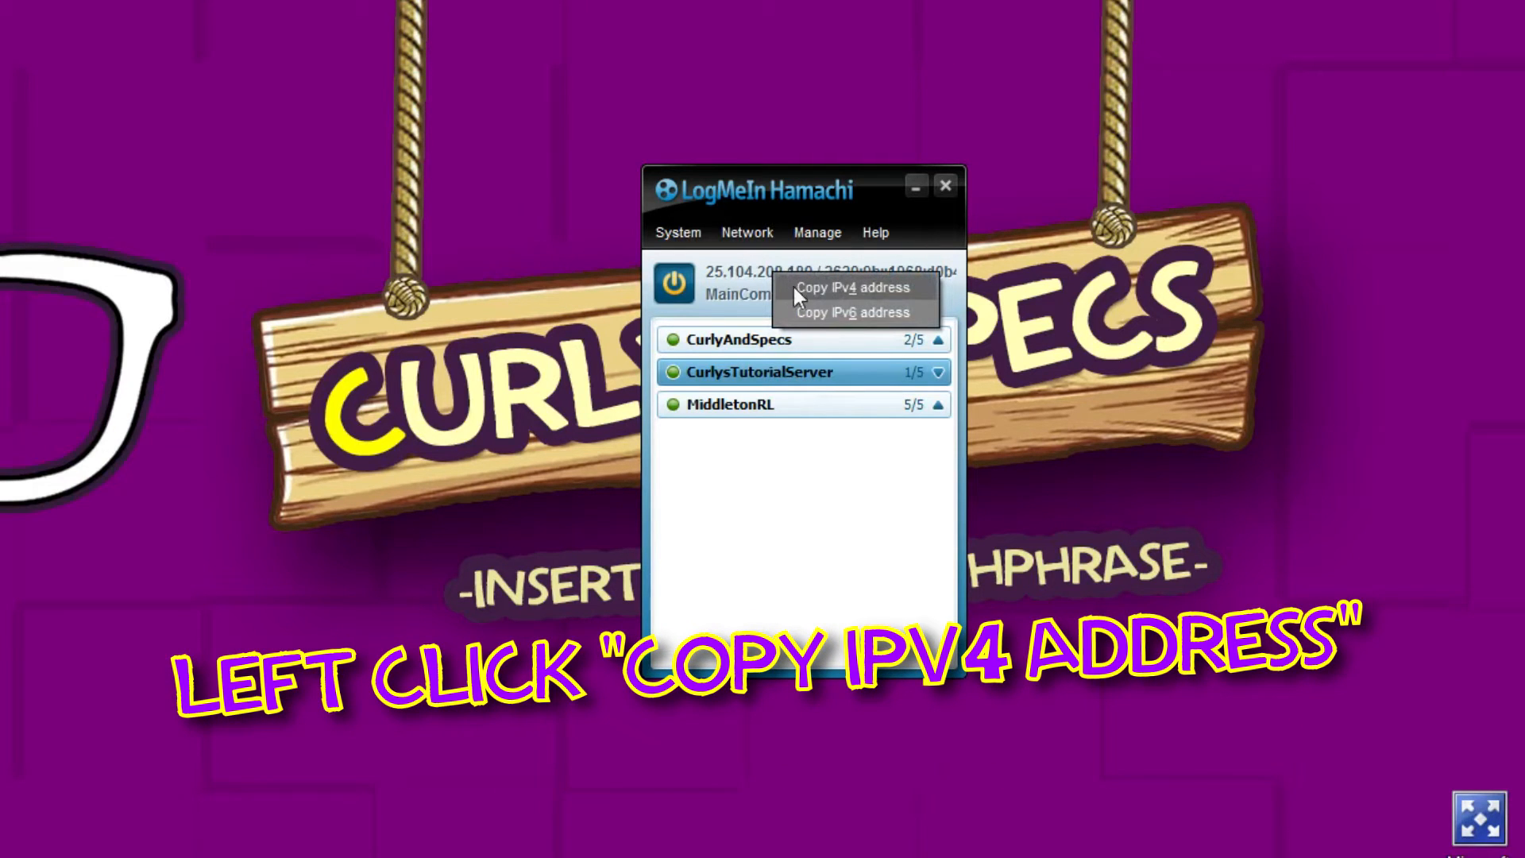
pyautogui.click(924, 284)
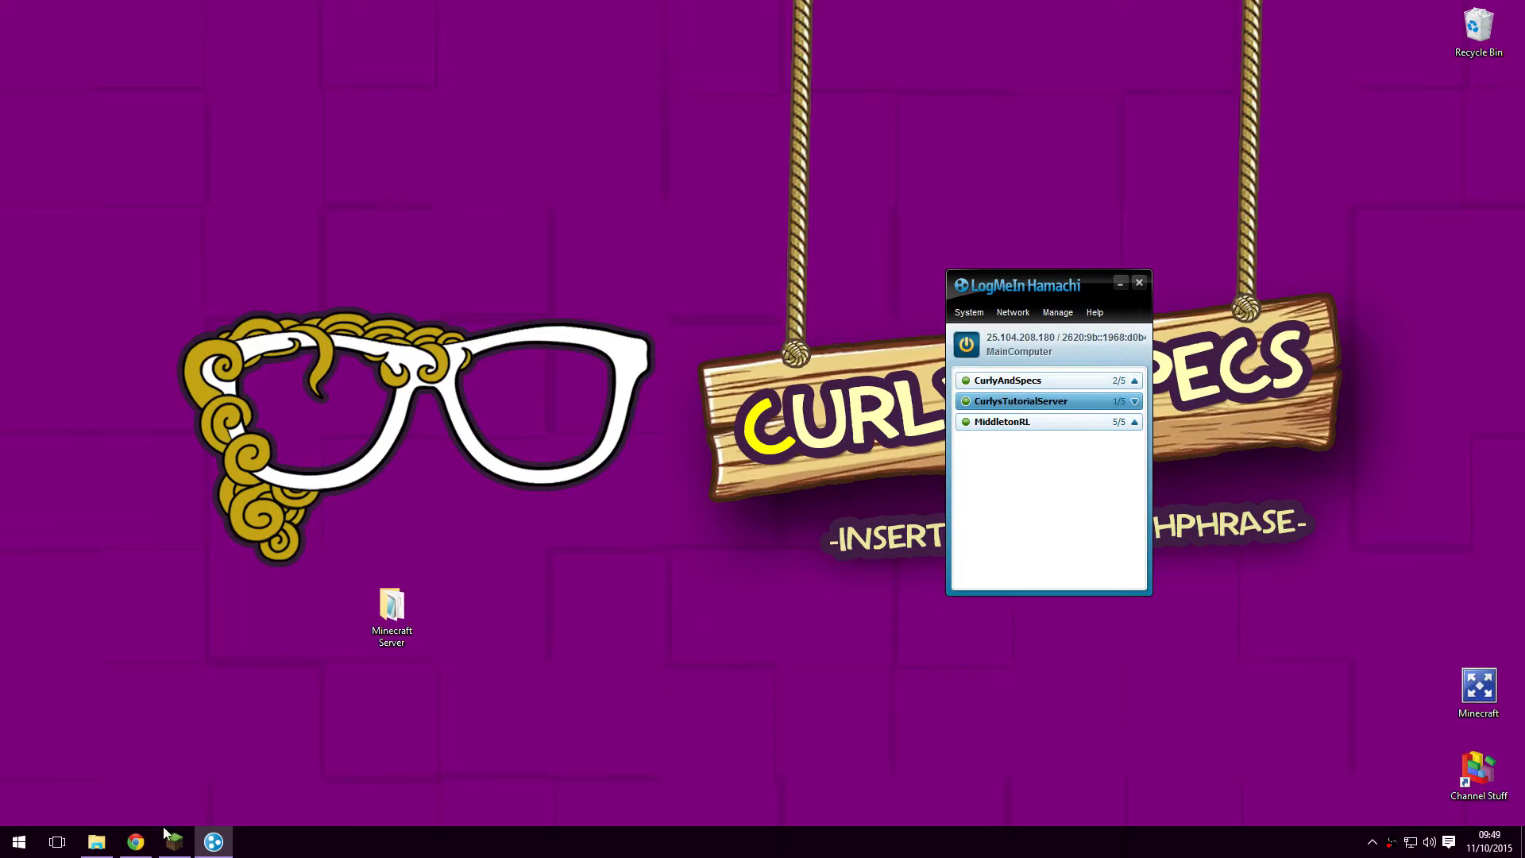
# Switch to the Minecraft Server folder and open the server properties file with Notepad, set as the default app for this type
pyautogui.click(99, 844)
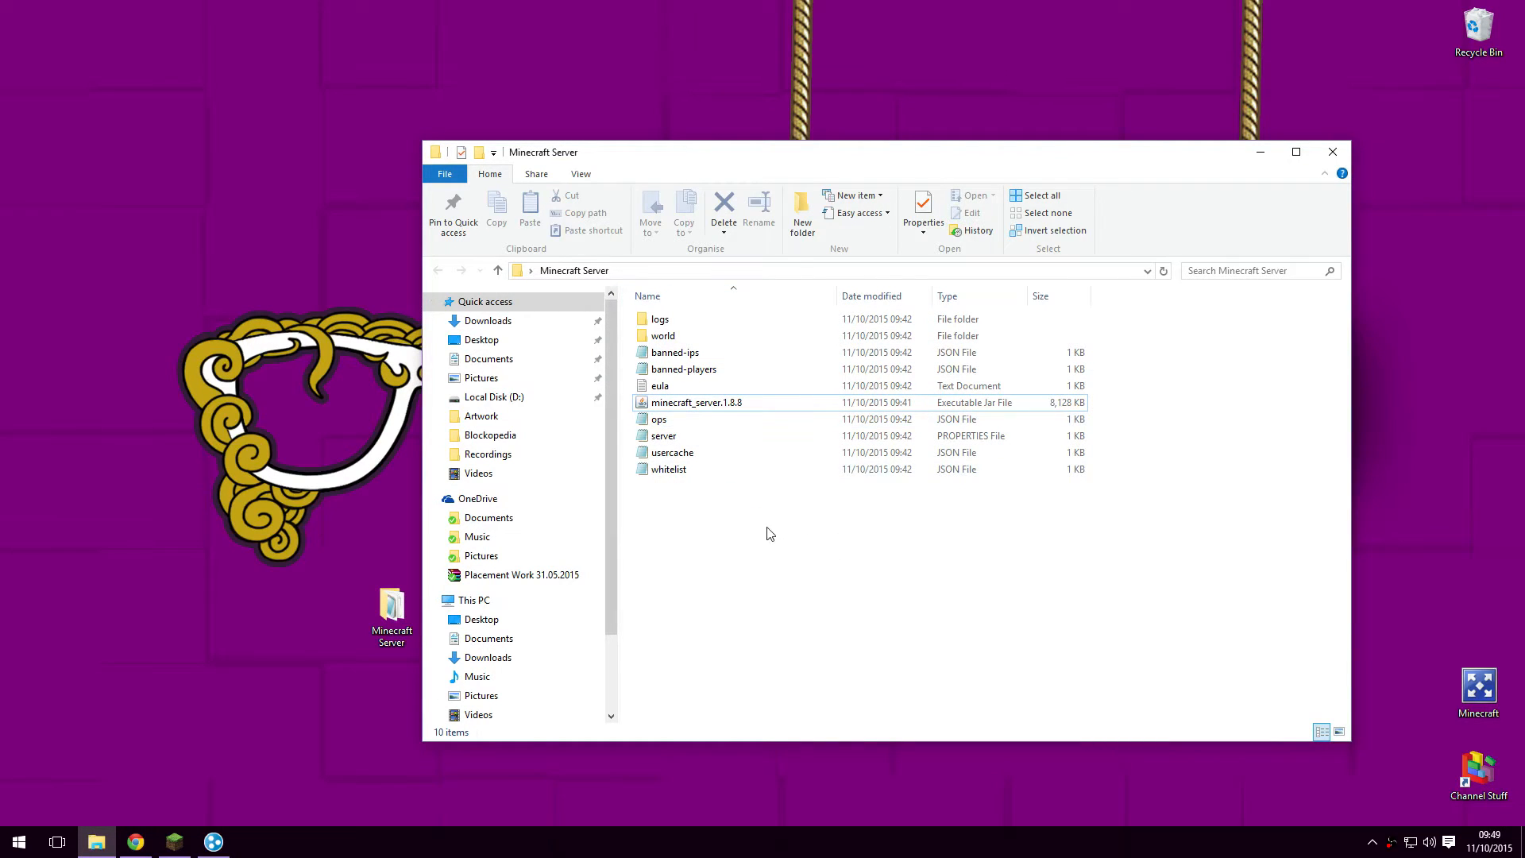
pyautogui.click(732, 438)
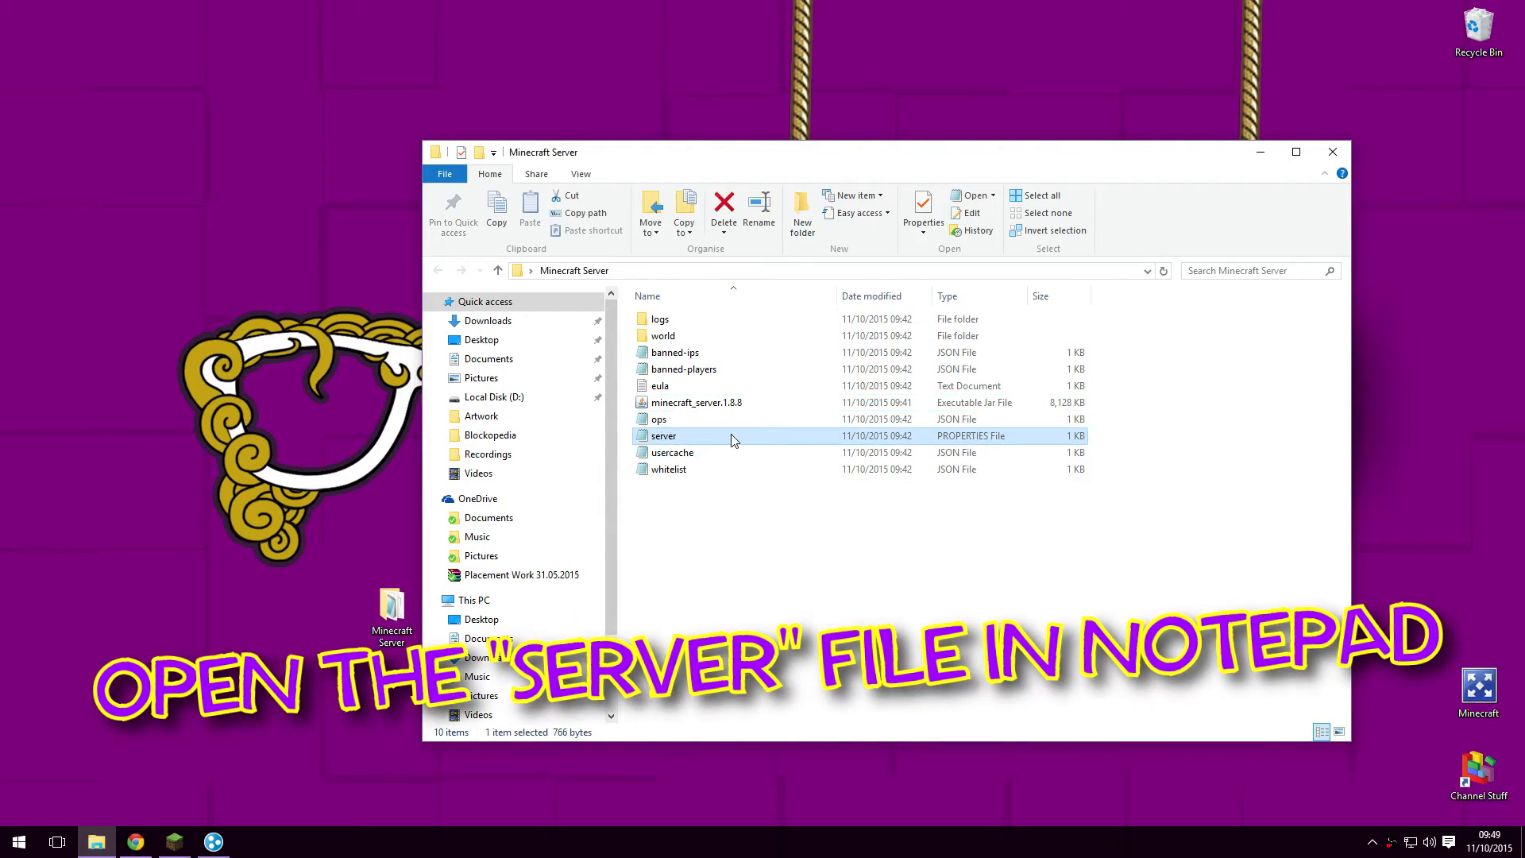
pyautogui.rightClick(731, 441)
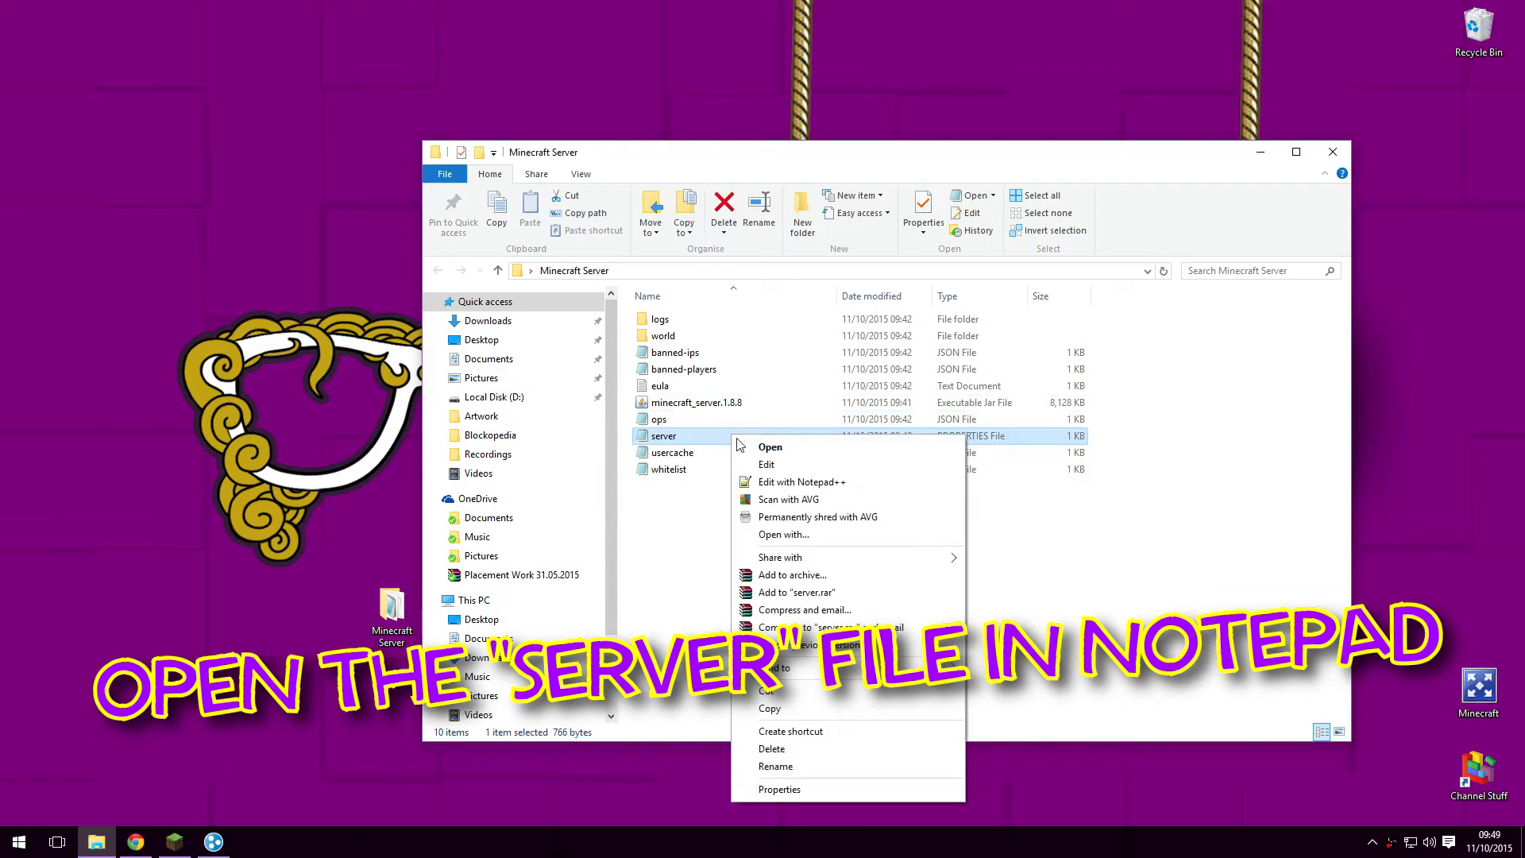
pyautogui.click(784, 539)
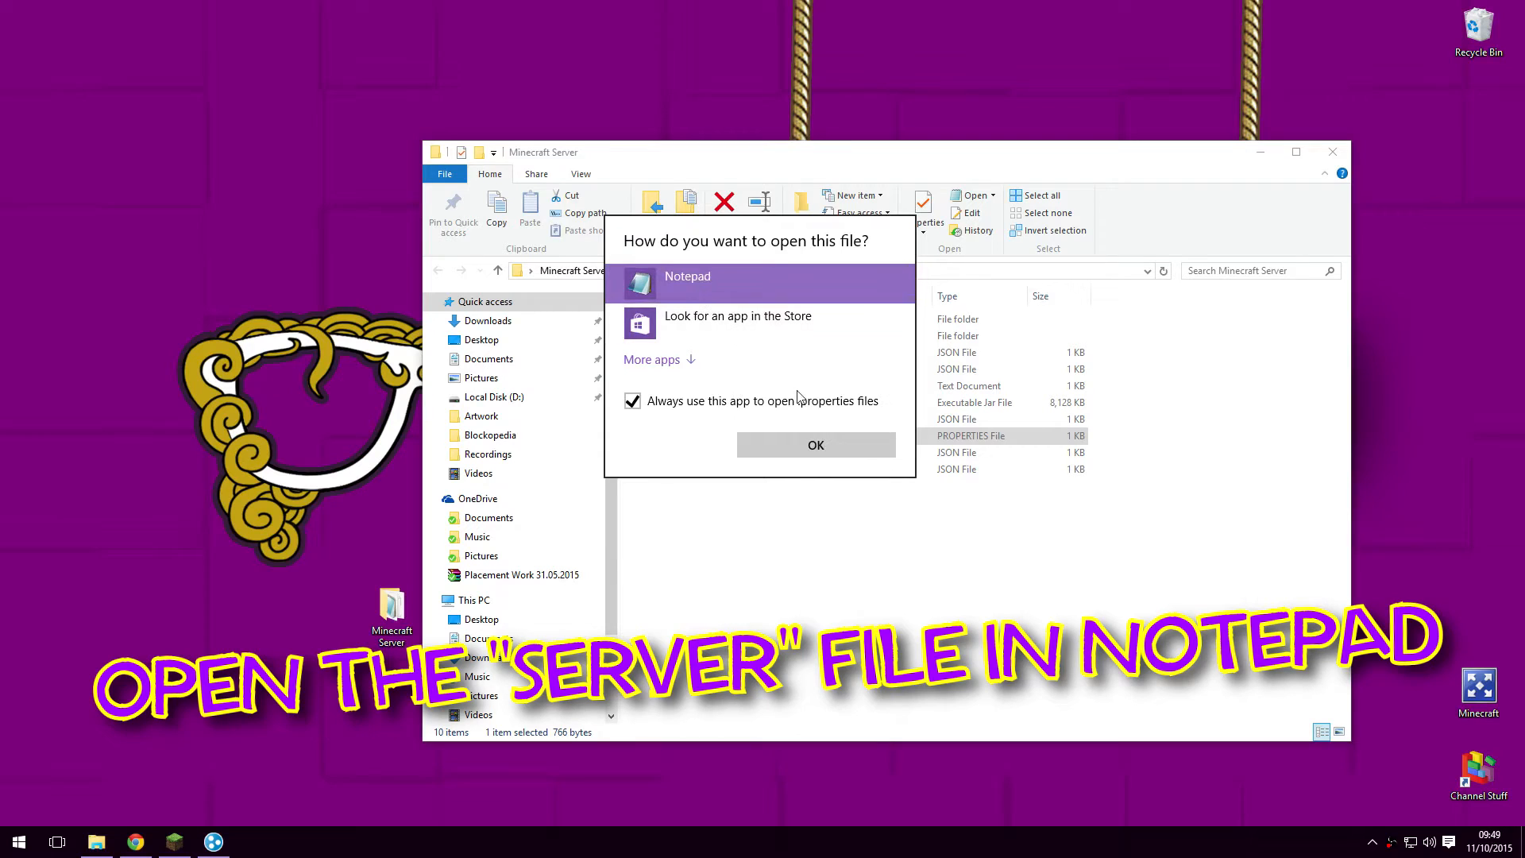
pyautogui.click(843, 440)
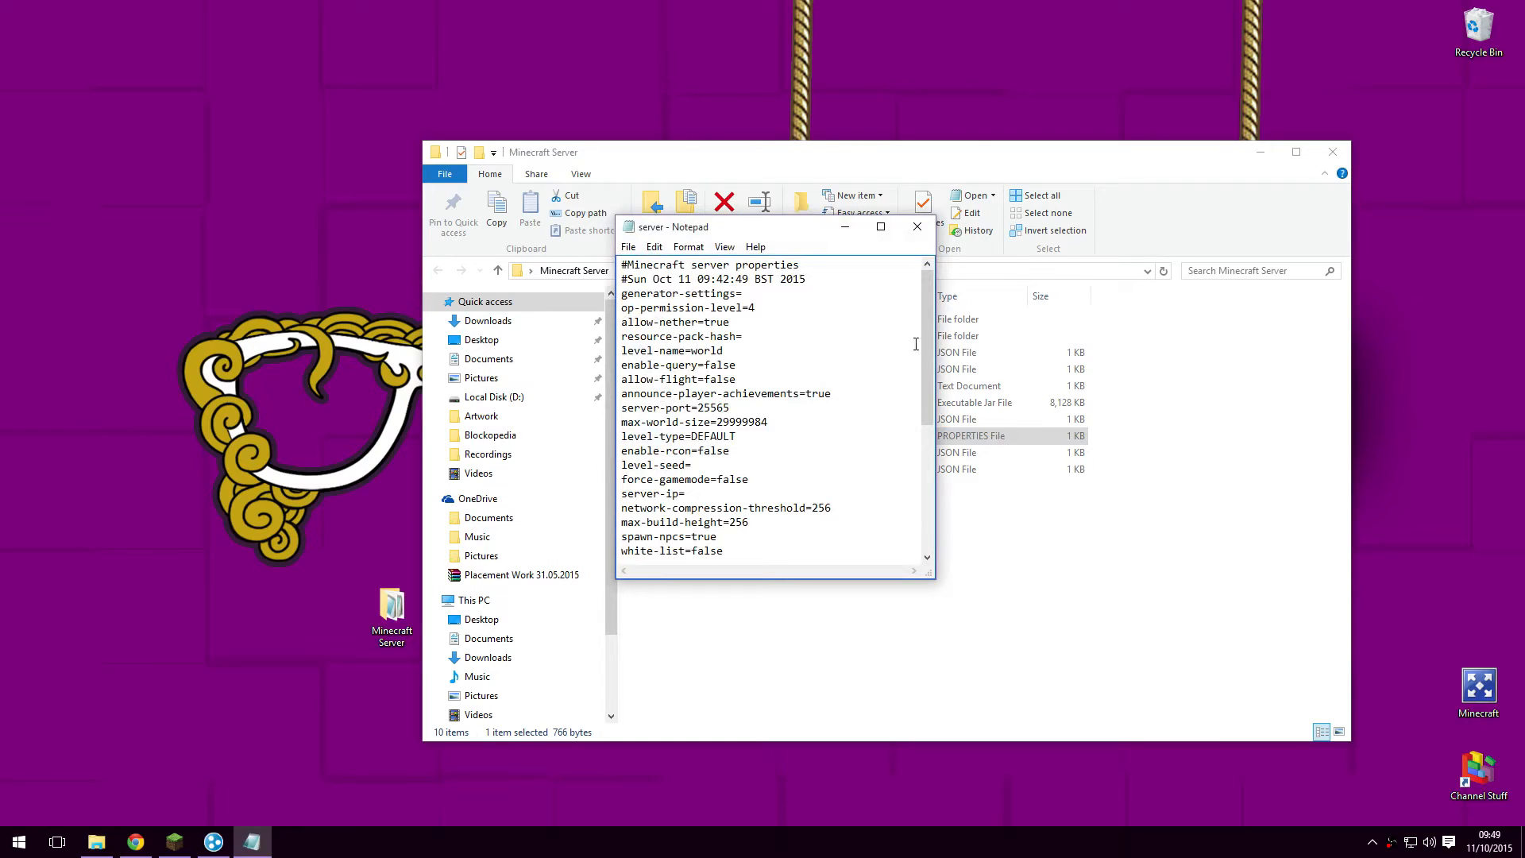
# Paste the copied IPv4 address 25.104.208.180 after server-ip= in the server properties file and save it
pyautogui.moveTo(927, 338); pyautogui.dragTo(930, 409)
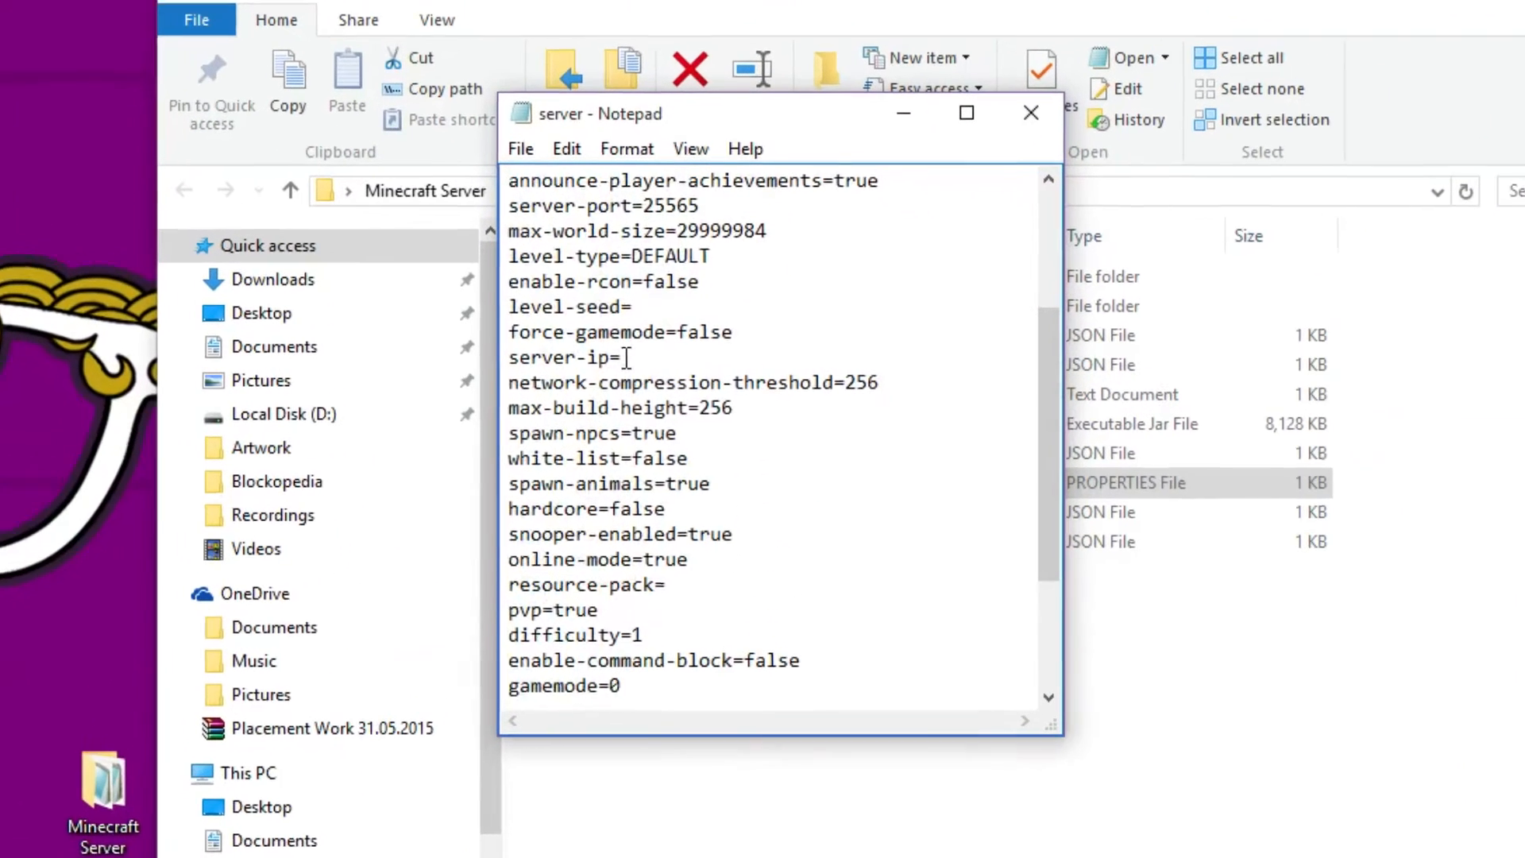
pyautogui.moveTo(684, 365); pyautogui.dragTo(626, 367)
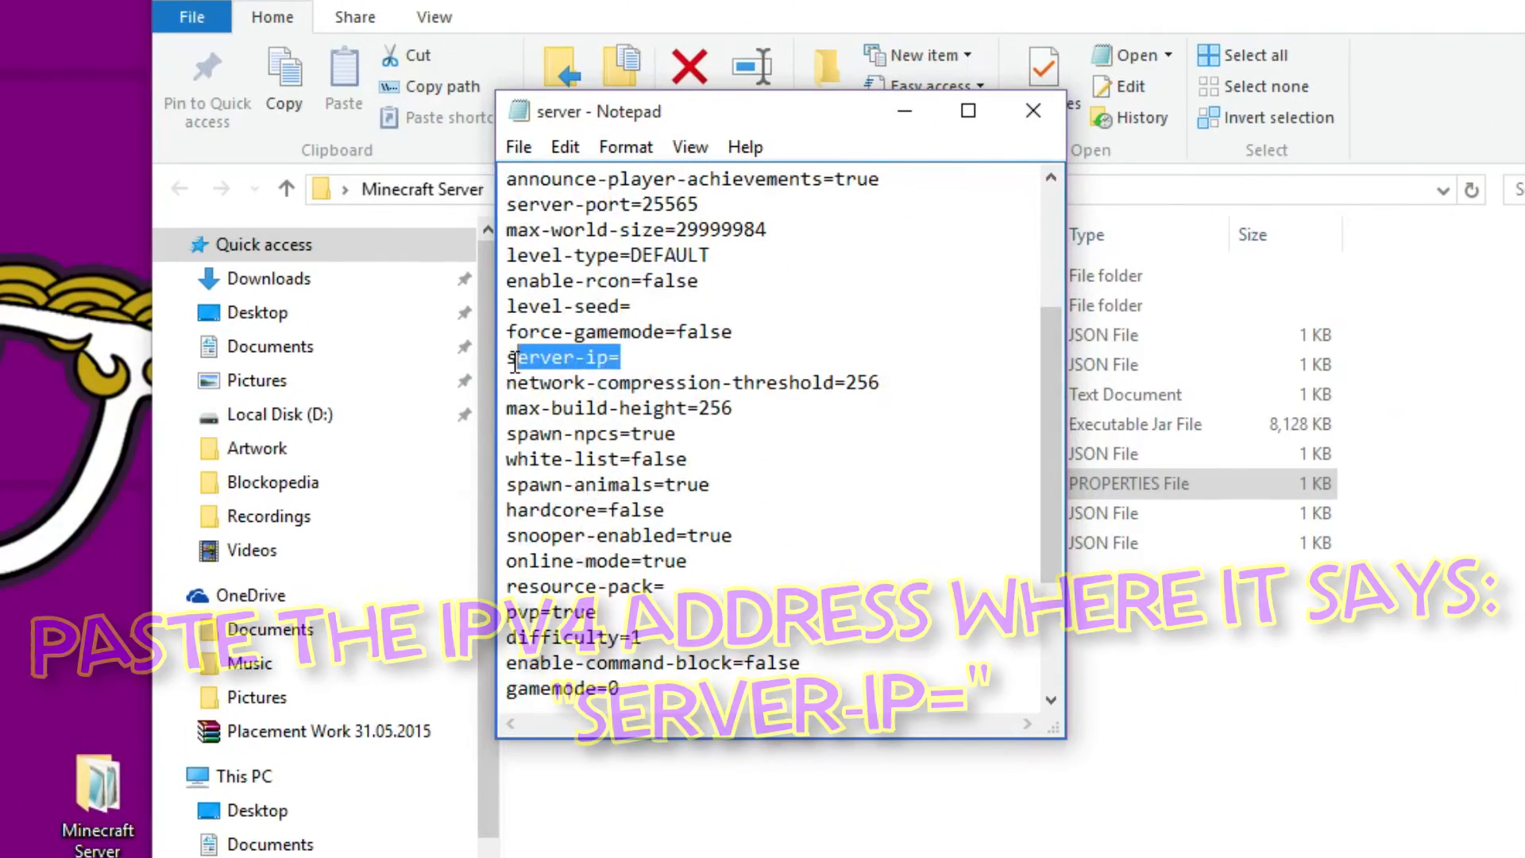
pyautogui.moveTo(515, 363); pyautogui.dragTo(504, 366)
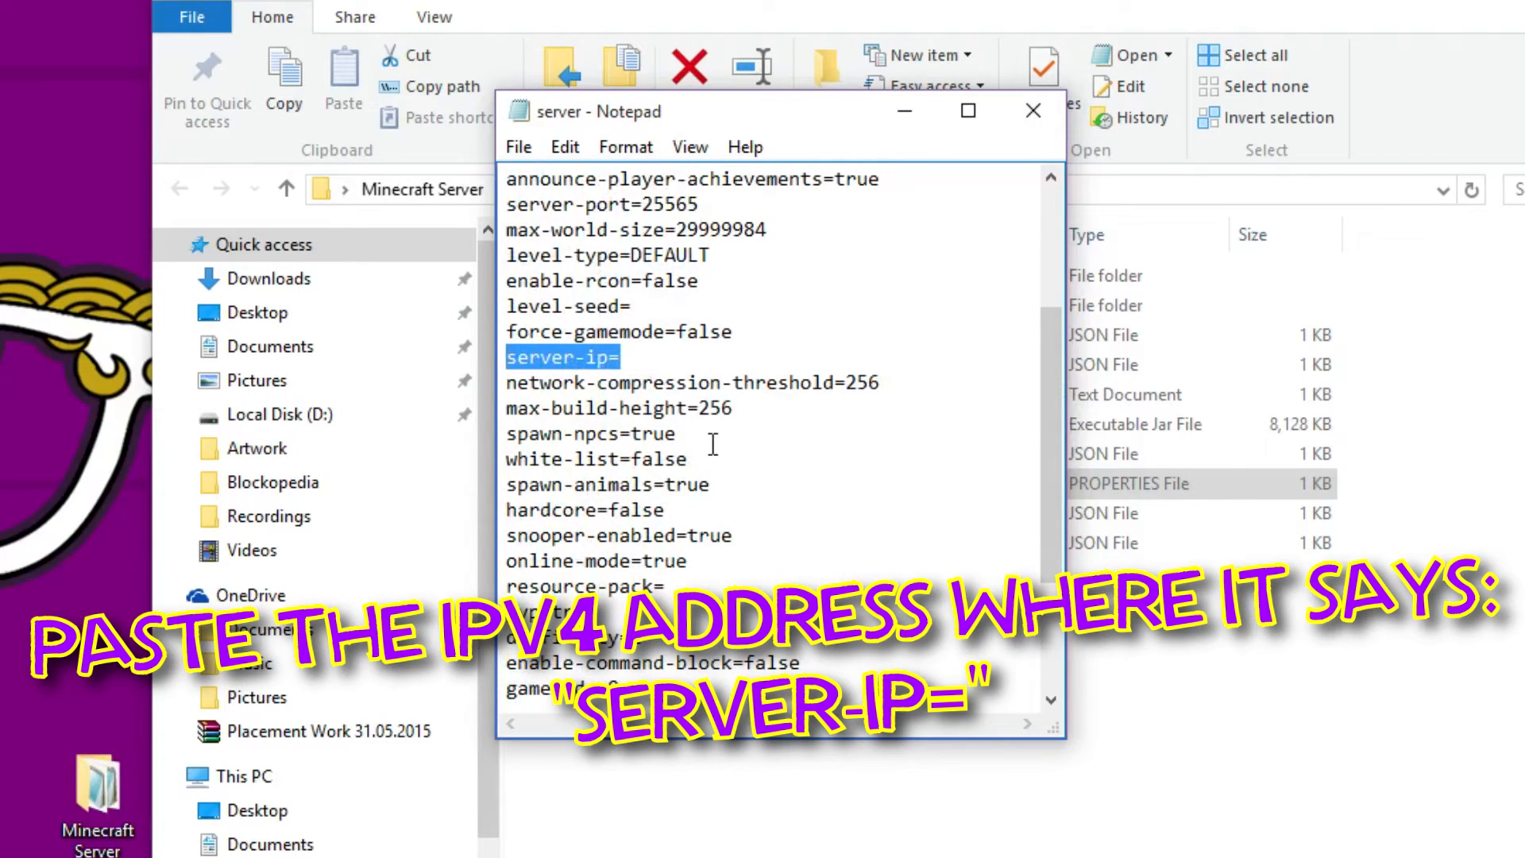
pyautogui.click(646, 357)
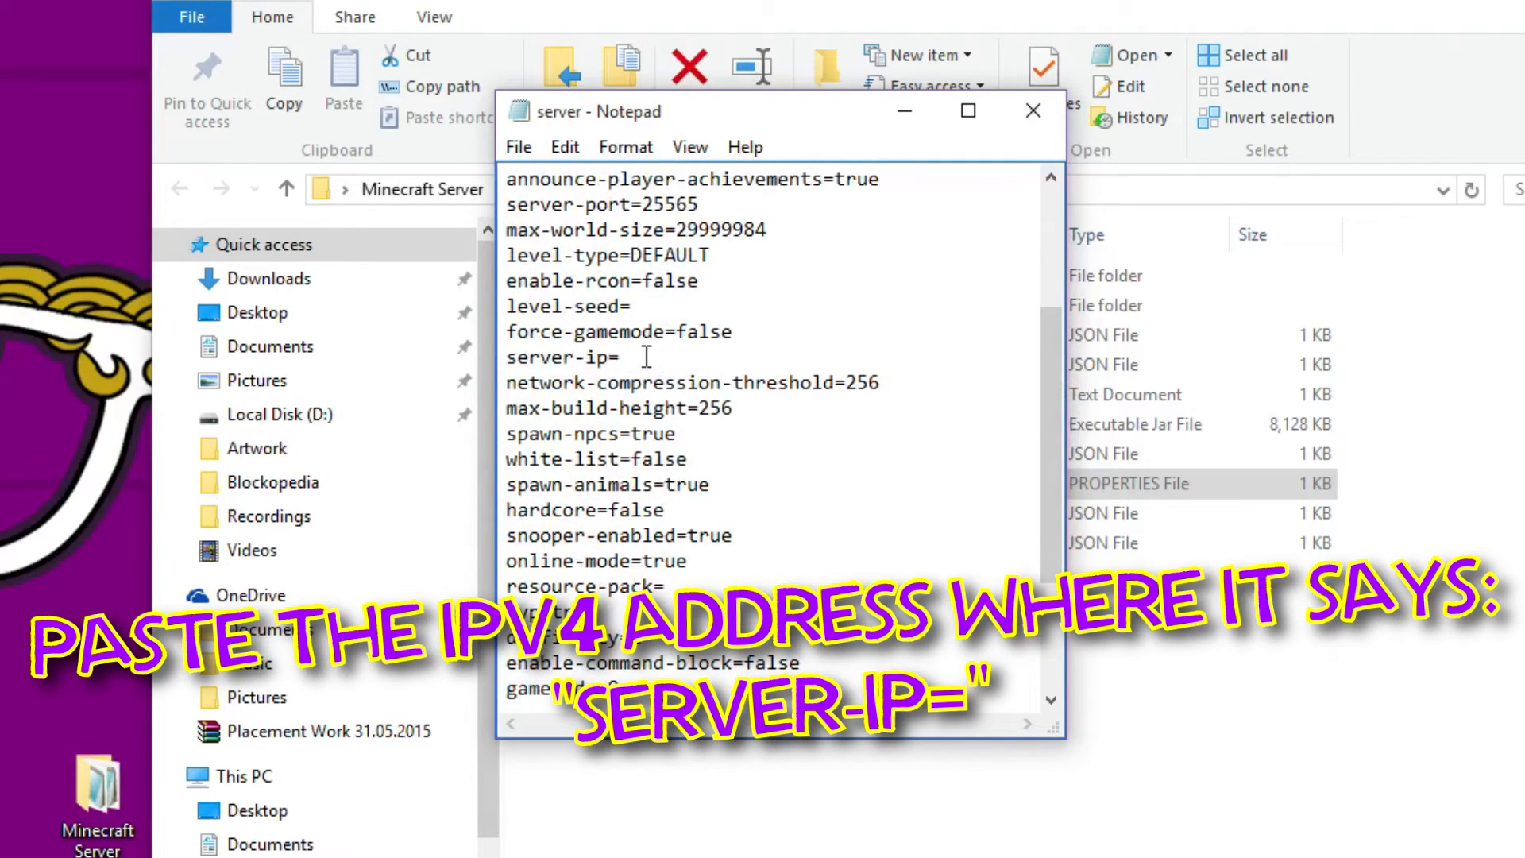
pyautogui.rightClick(646, 357)
pyautogui.click(733, 479)
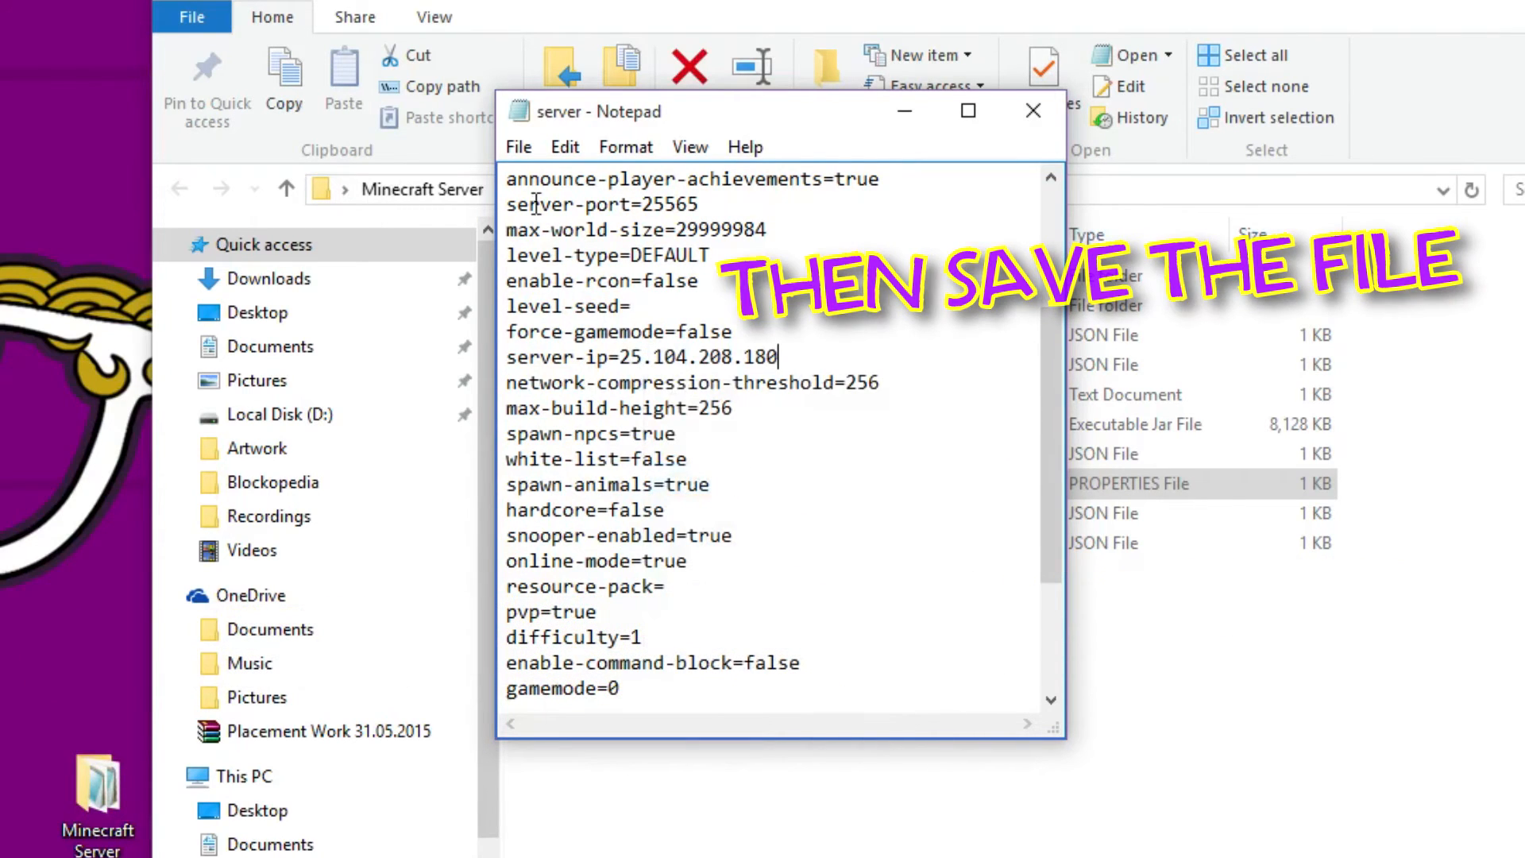
pyautogui.click(520, 149)
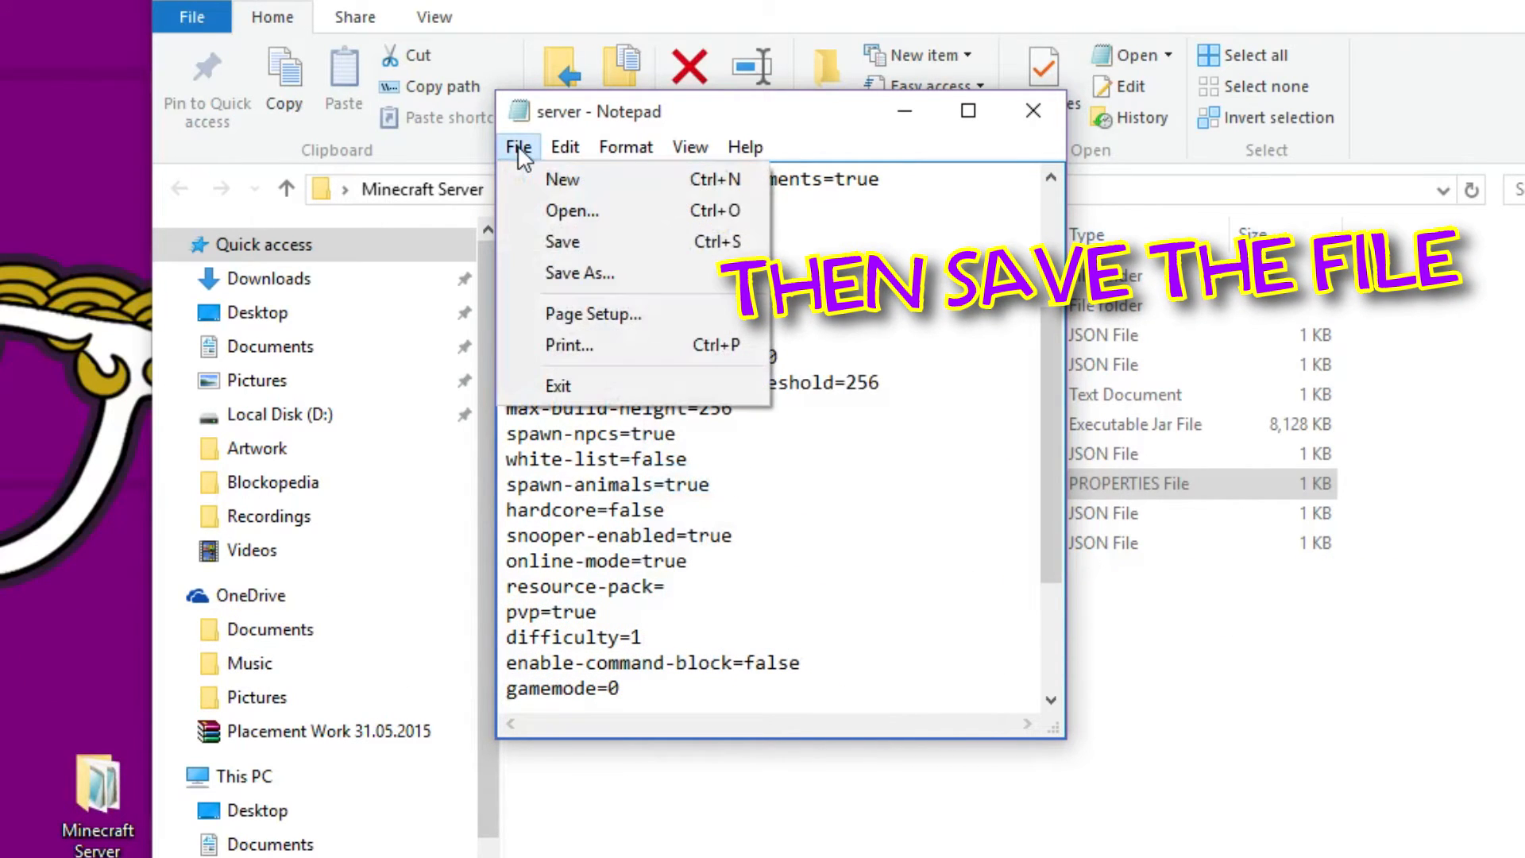
pyautogui.click(556, 242)
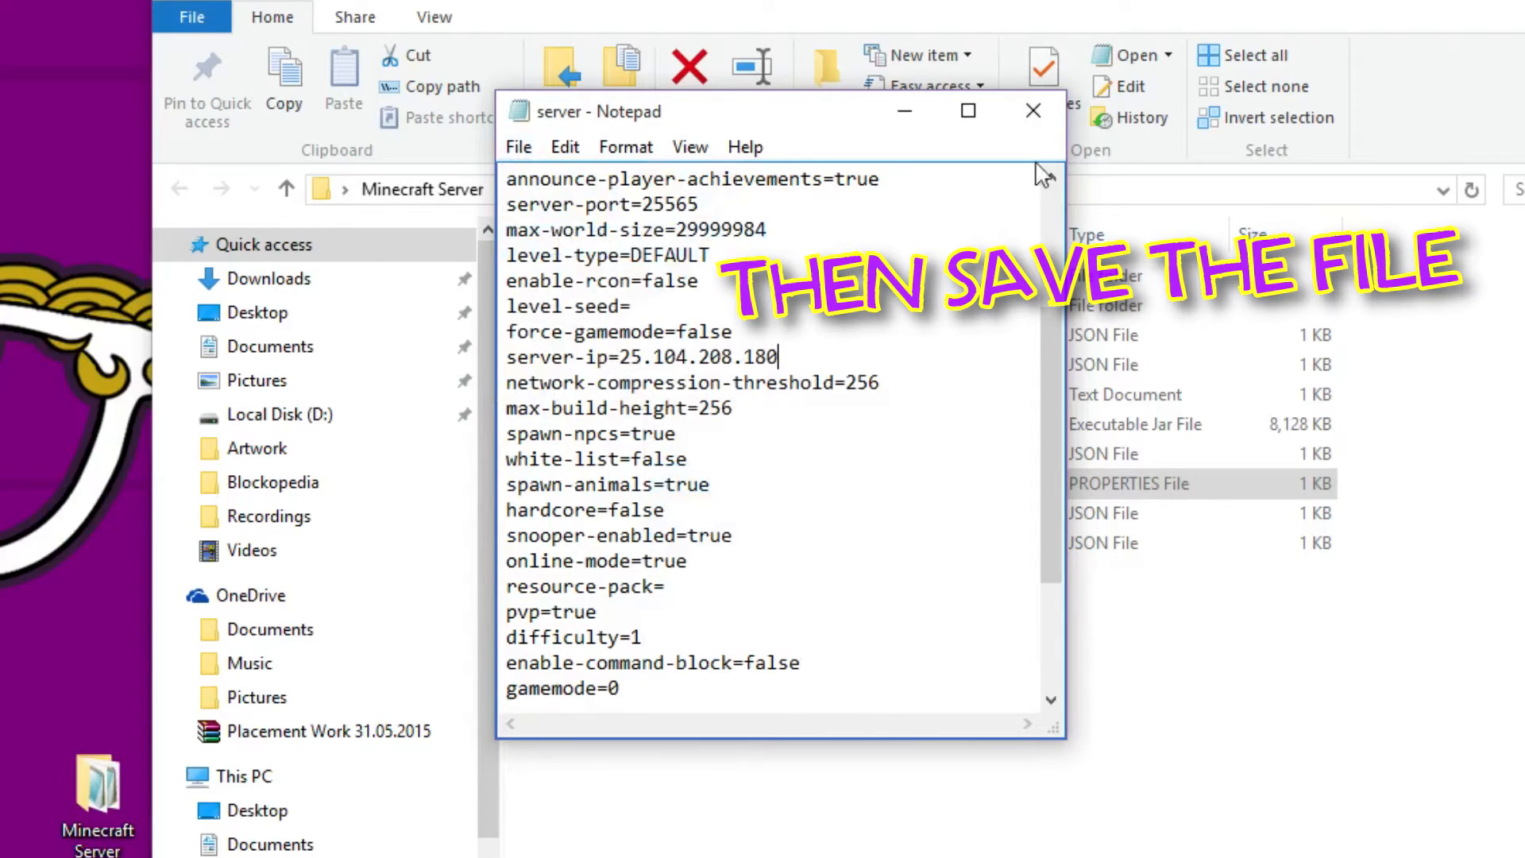
# Close the server properties file, start minecraft_server.1.8.8 again, and clear the server and folder windows from the desktop
pyautogui.click(1047, 102)
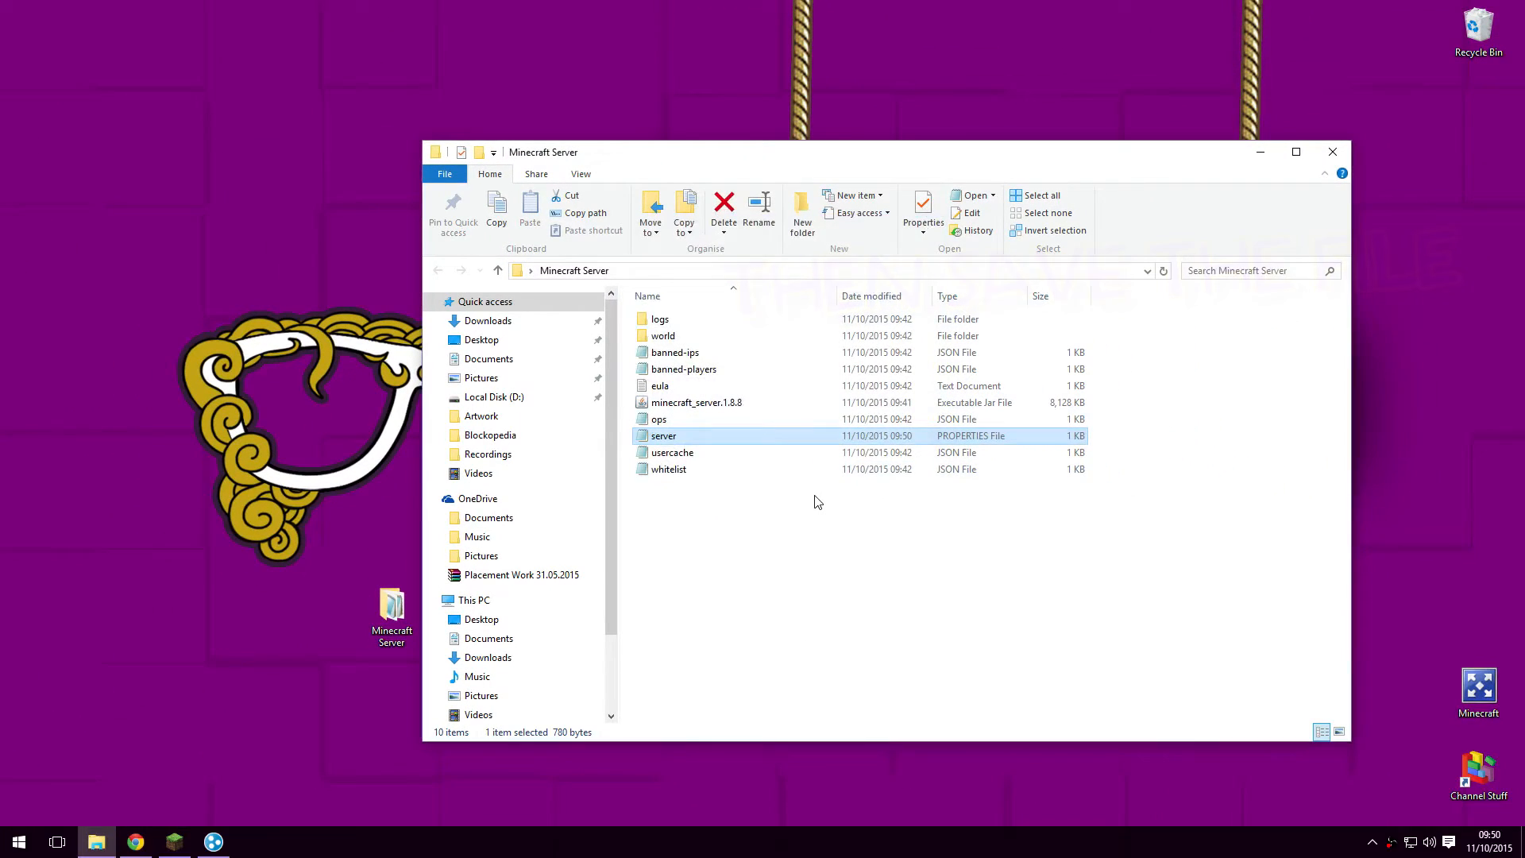
pyautogui.click(857, 602)
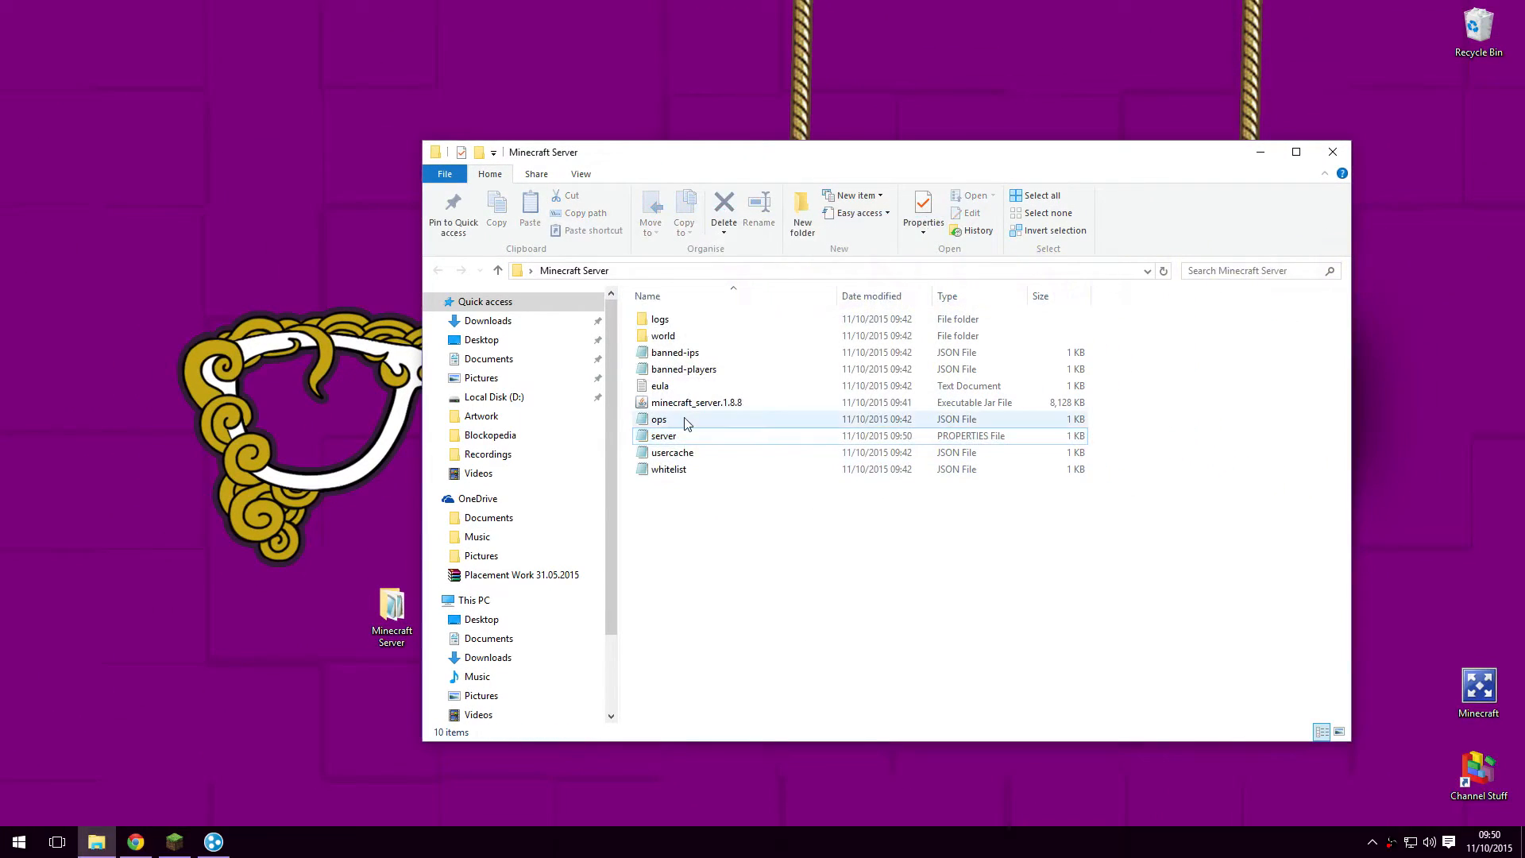
pyautogui.click(722, 405)
pyautogui.doubleClick(722, 405)
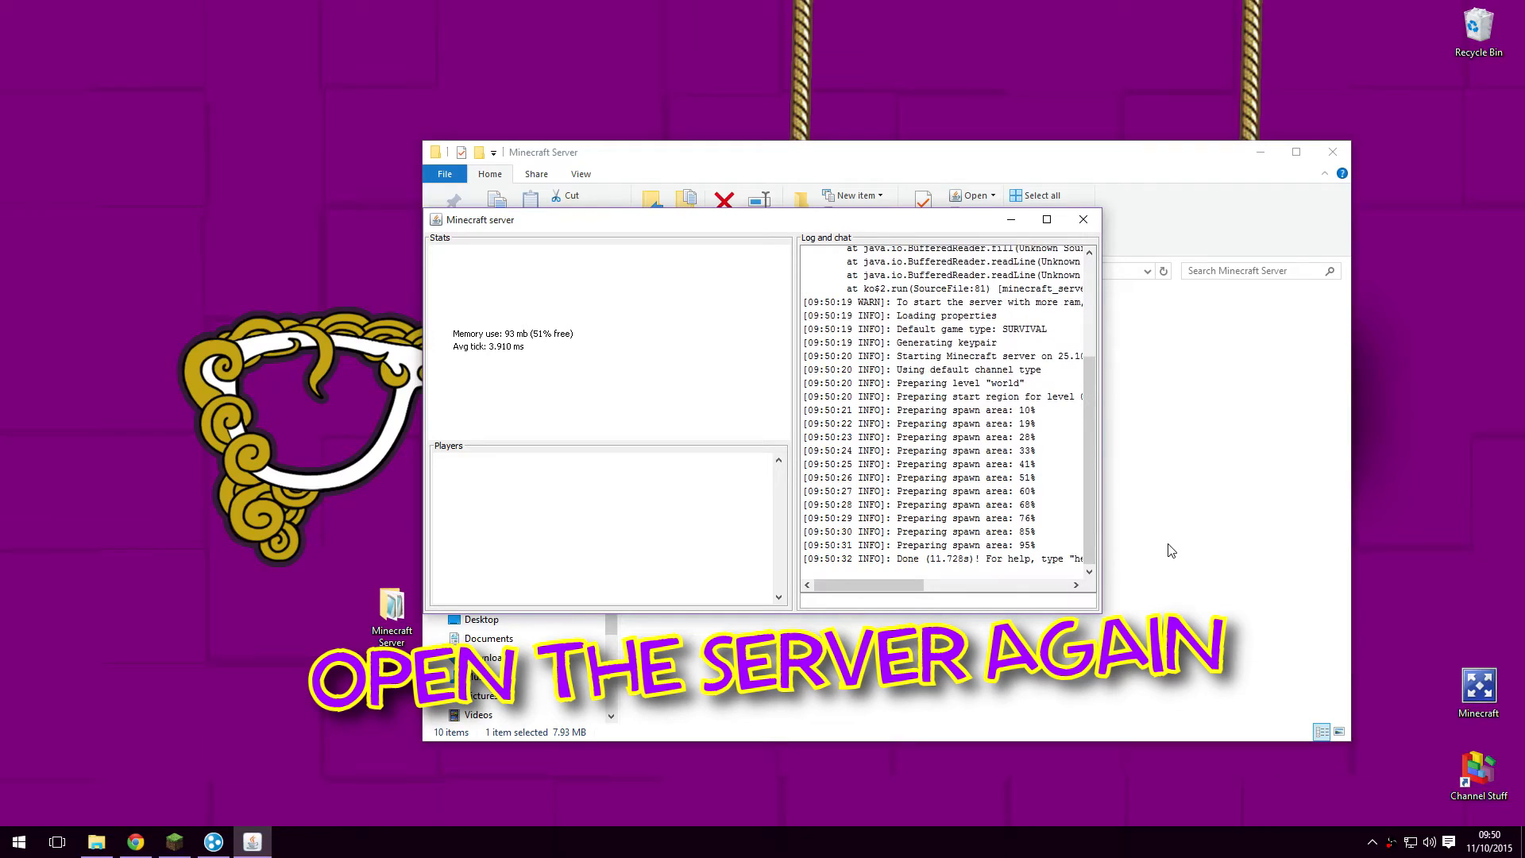
pyautogui.click(1010, 219)
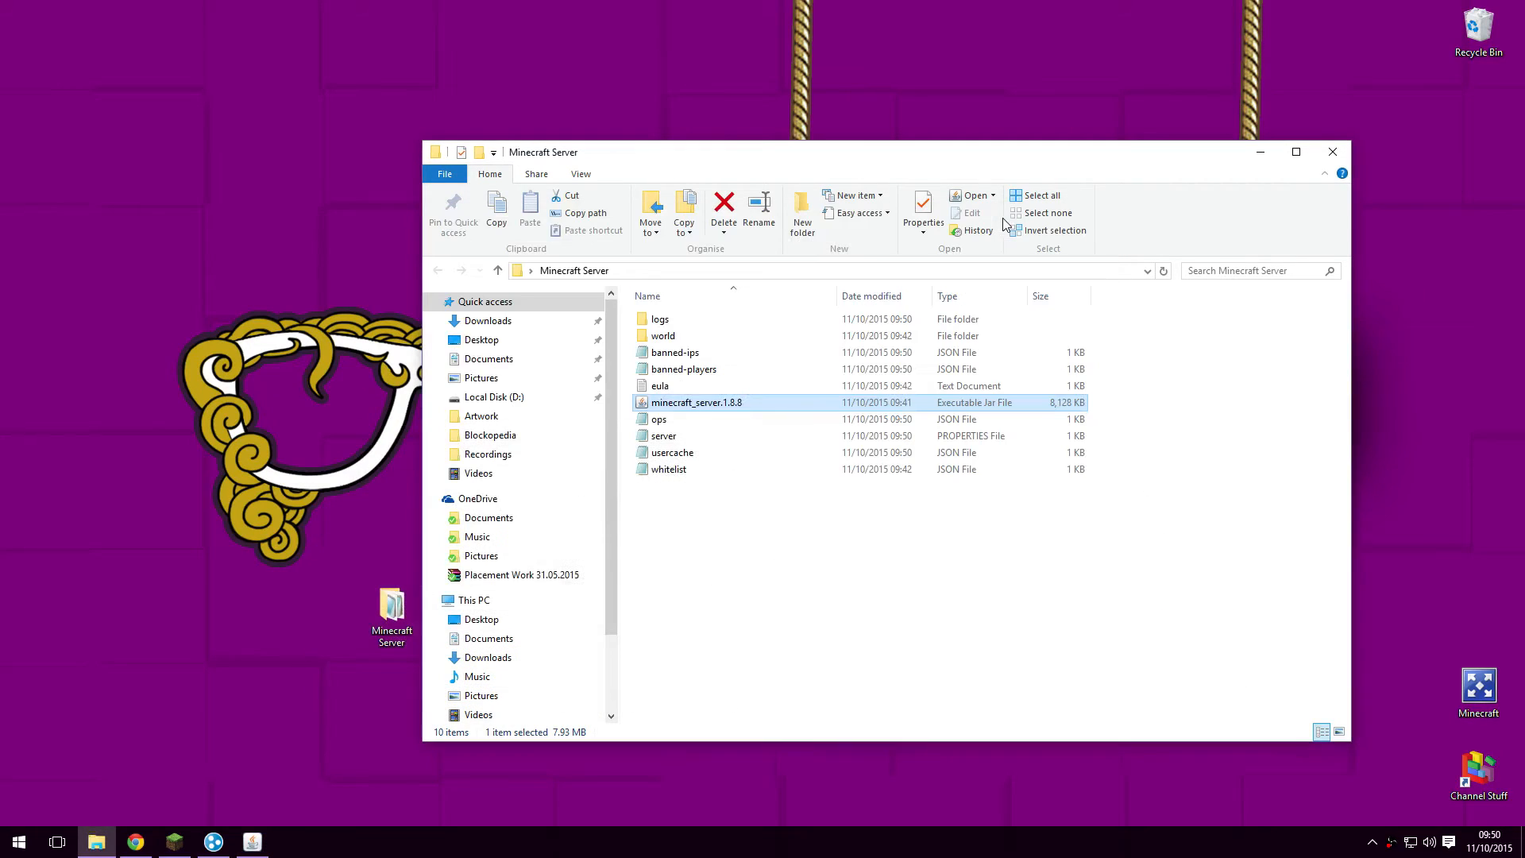
pyautogui.click(1333, 154)
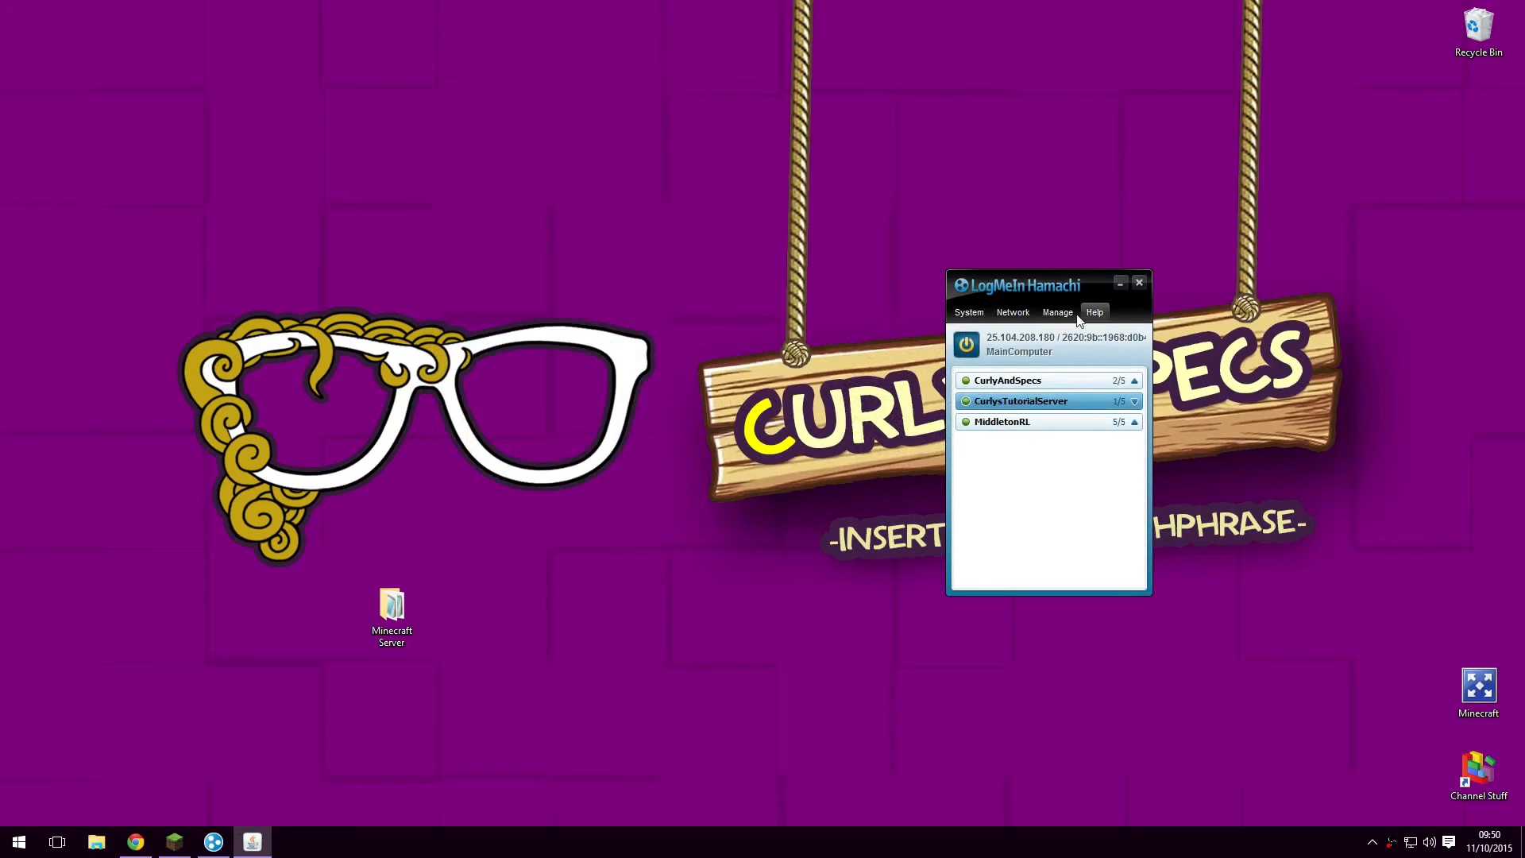
# Switch to the Minecraft Launcher, start Minecraft 1.8.8 and open the multiplayer server list
pyautogui.click(174, 842)
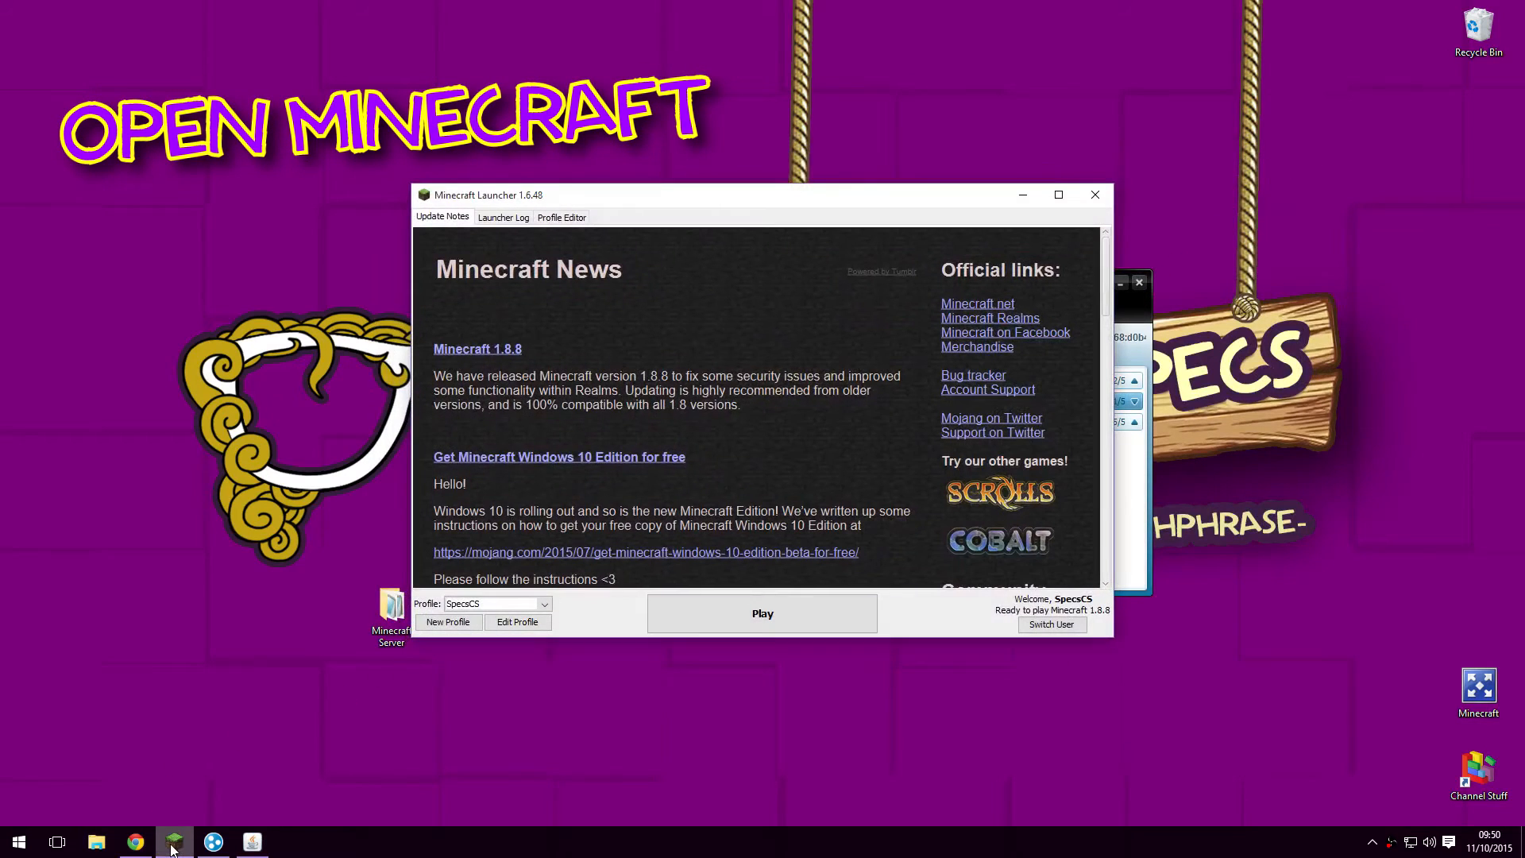
pyautogui.click(807, 604)
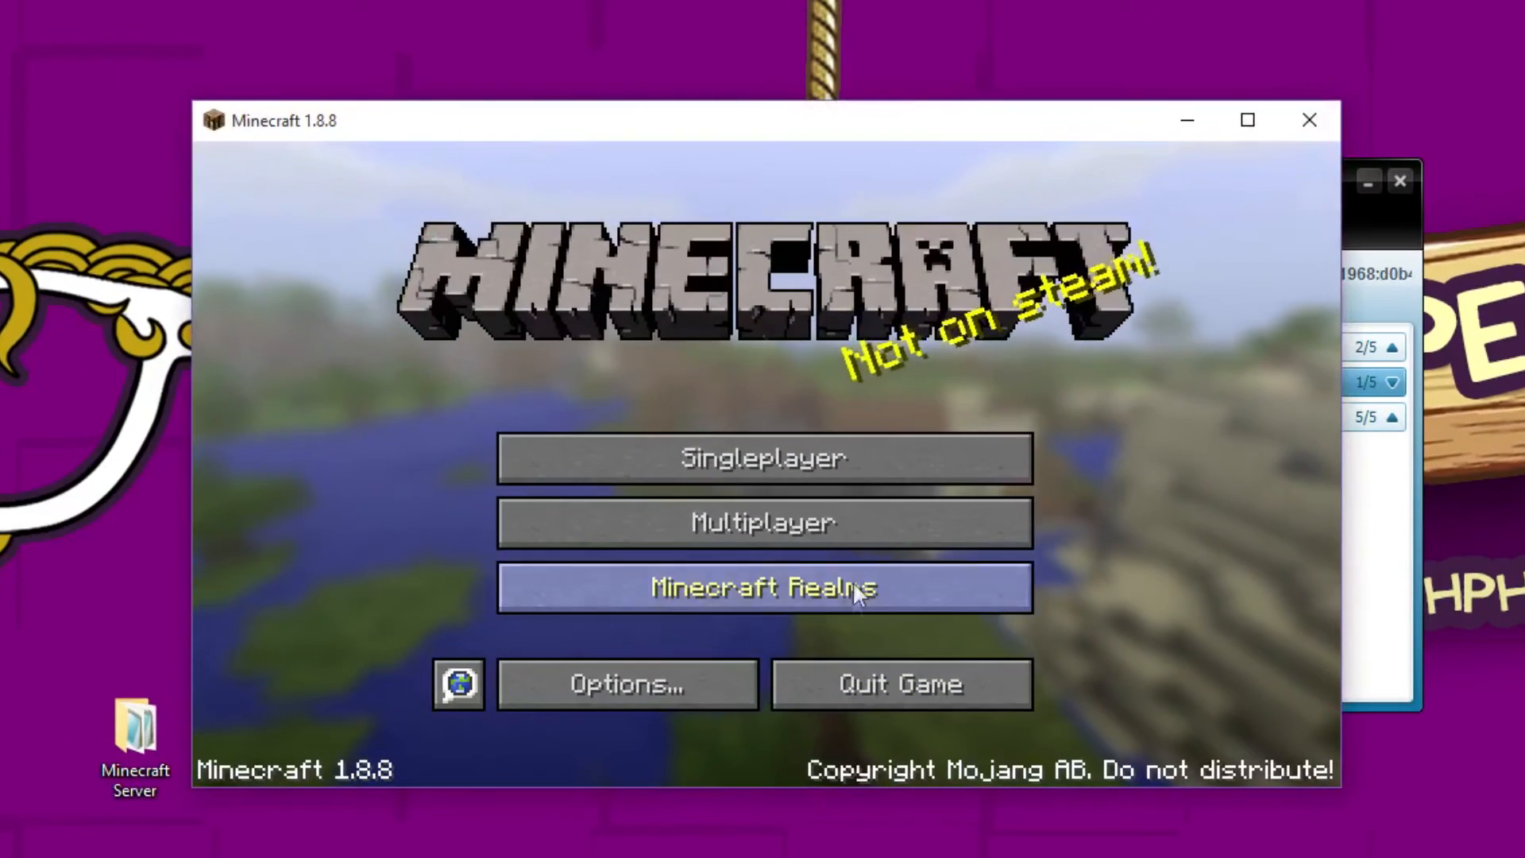
pyautogui.click(855, 537)
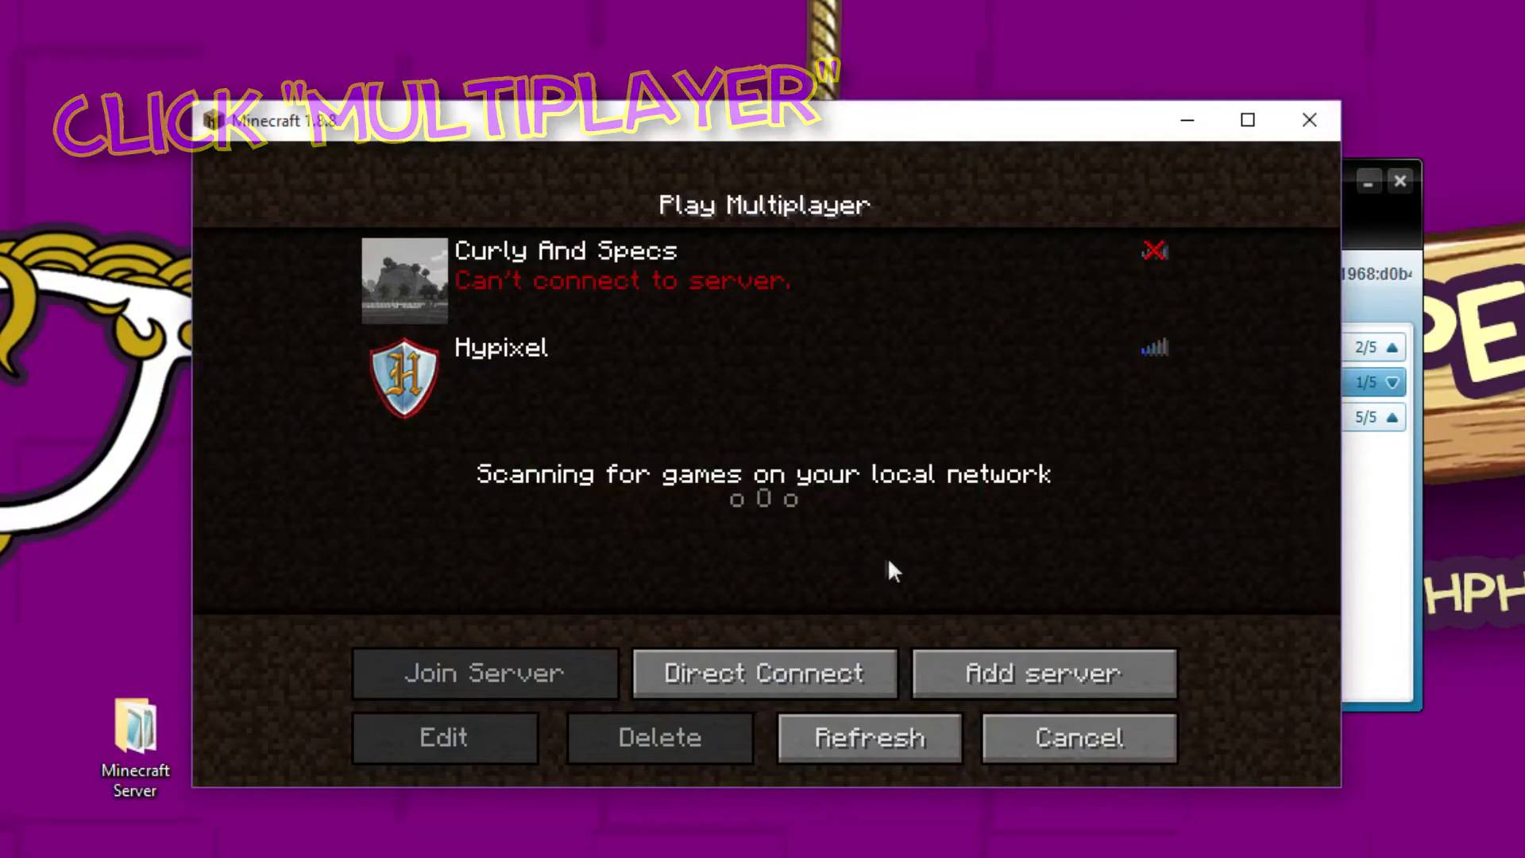
# Start adding a multiplayer server and replace its default name with Tutorial Server
pyautogui.click(961, 675)
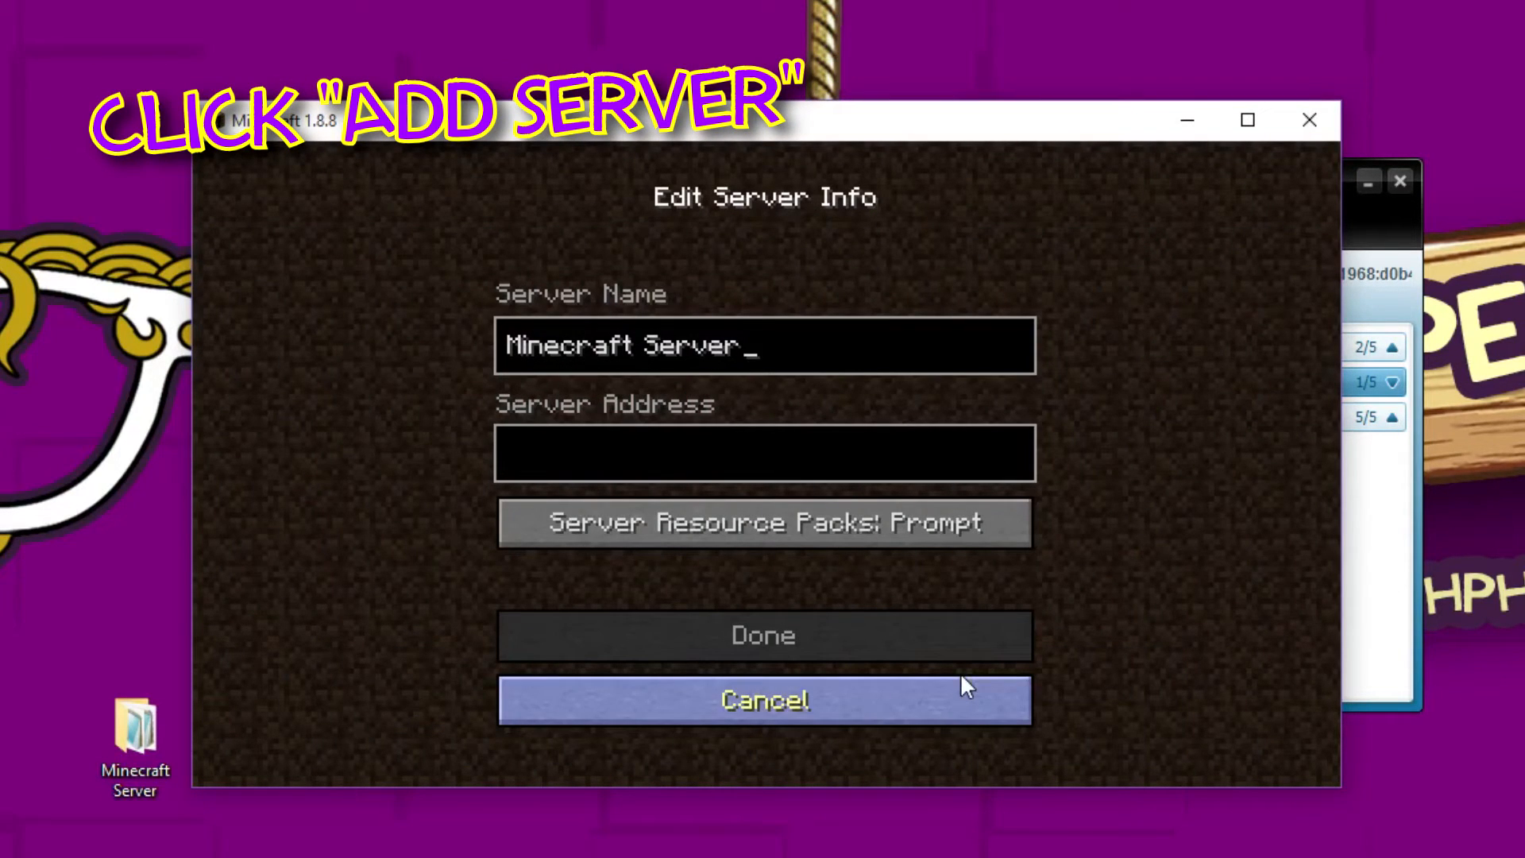
pyautogui.press('BackSpace')
pyautogui.press('BackSpace')
pyautogui.press('BackSpace')
pyautogui.press('BackSpace')
pyautogui.press('BackSpace')
pyautogui.press('BackSpace')
pyautogui.press('BackSpace')
pyautogui.press('BackSpace')
pyautogui.press('BackSpace')
pyautogui.press('BackSpace')
pyautogui.press('BackSpace')
pyautogui.press('BackSpace')
pyautogui.press('BackSpace')
pyautogui.press('BackSpace')
pyautogui.press('BackSpace')
pyautogui.press('BackSpace')
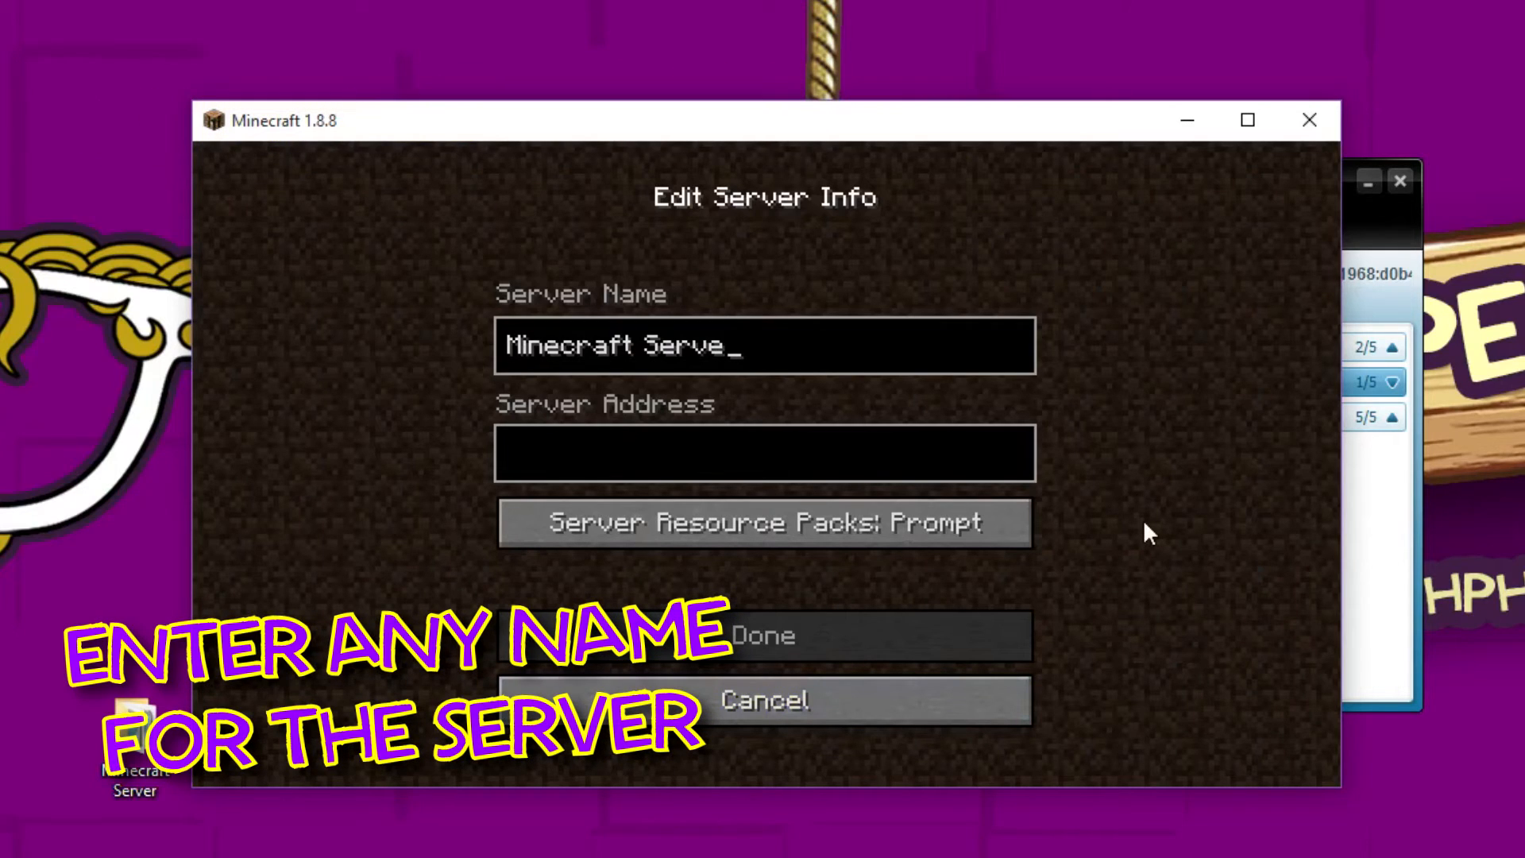
pyautogui.write('T')
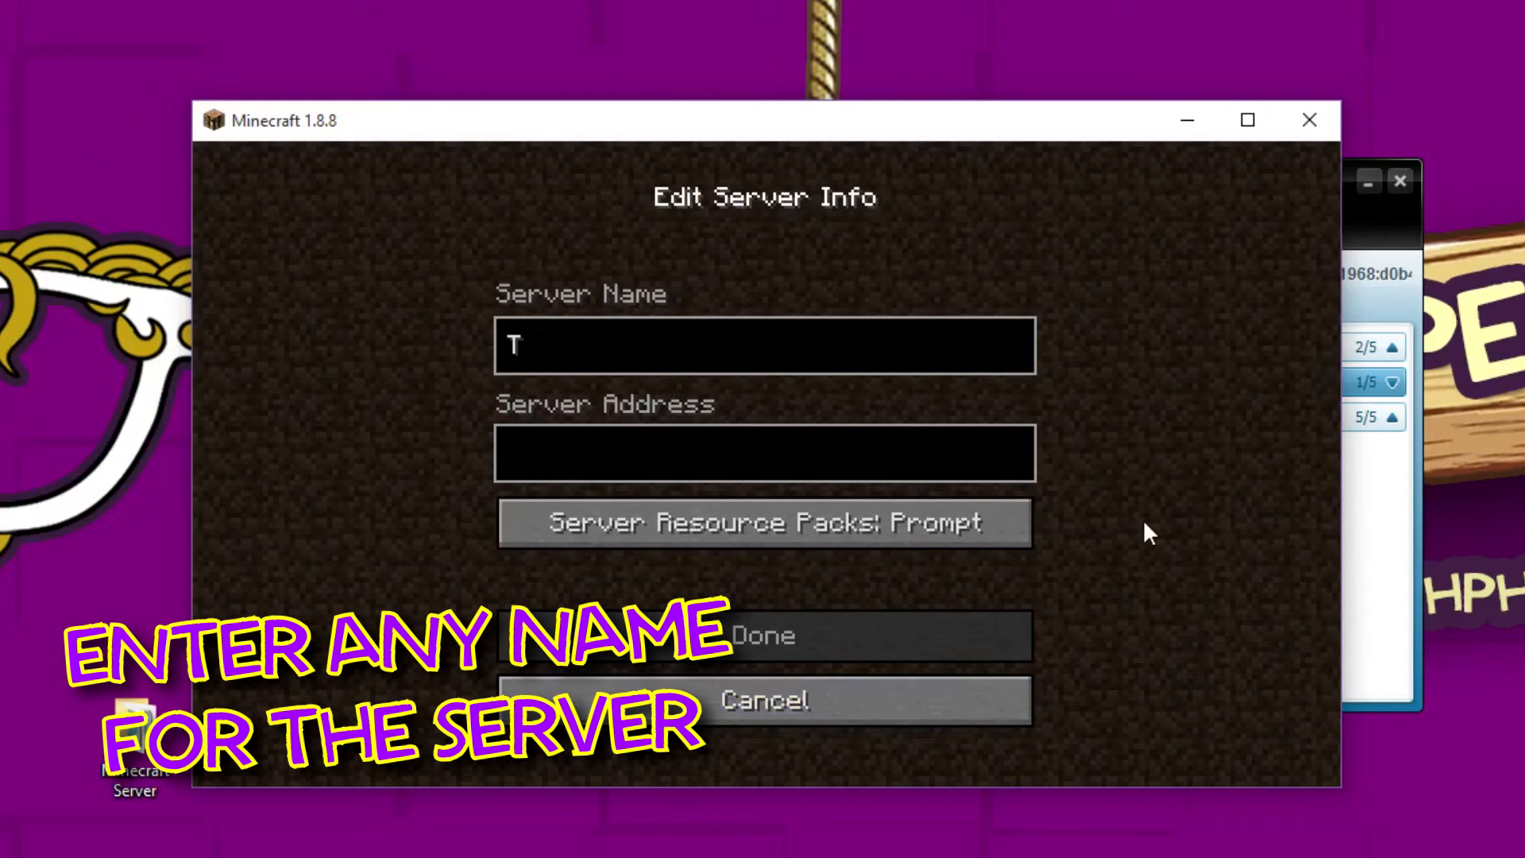
pyautogui.write('utorial')
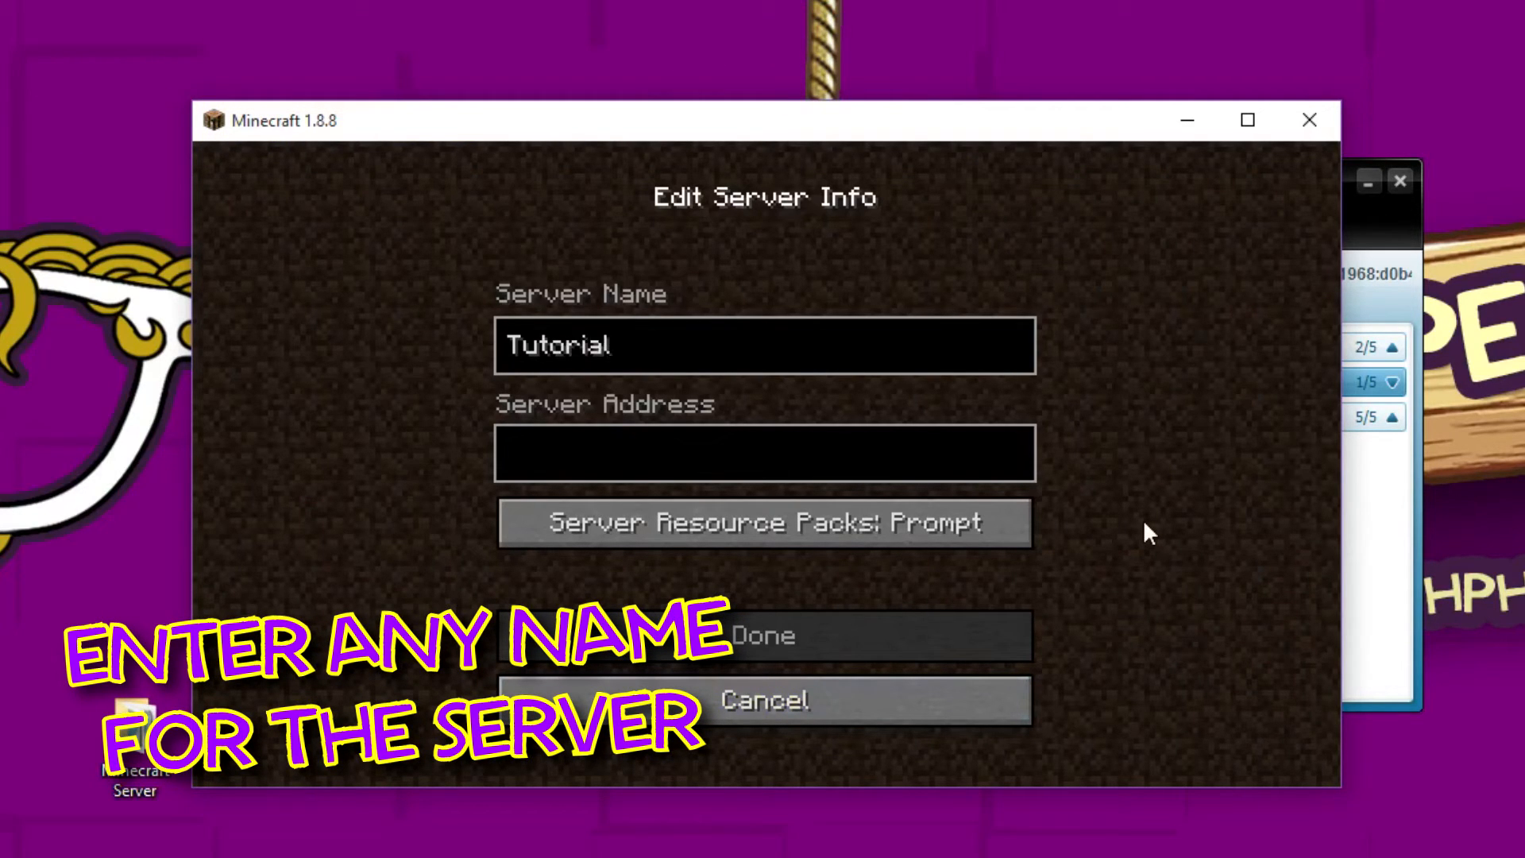
pyautogui.write(' Server')
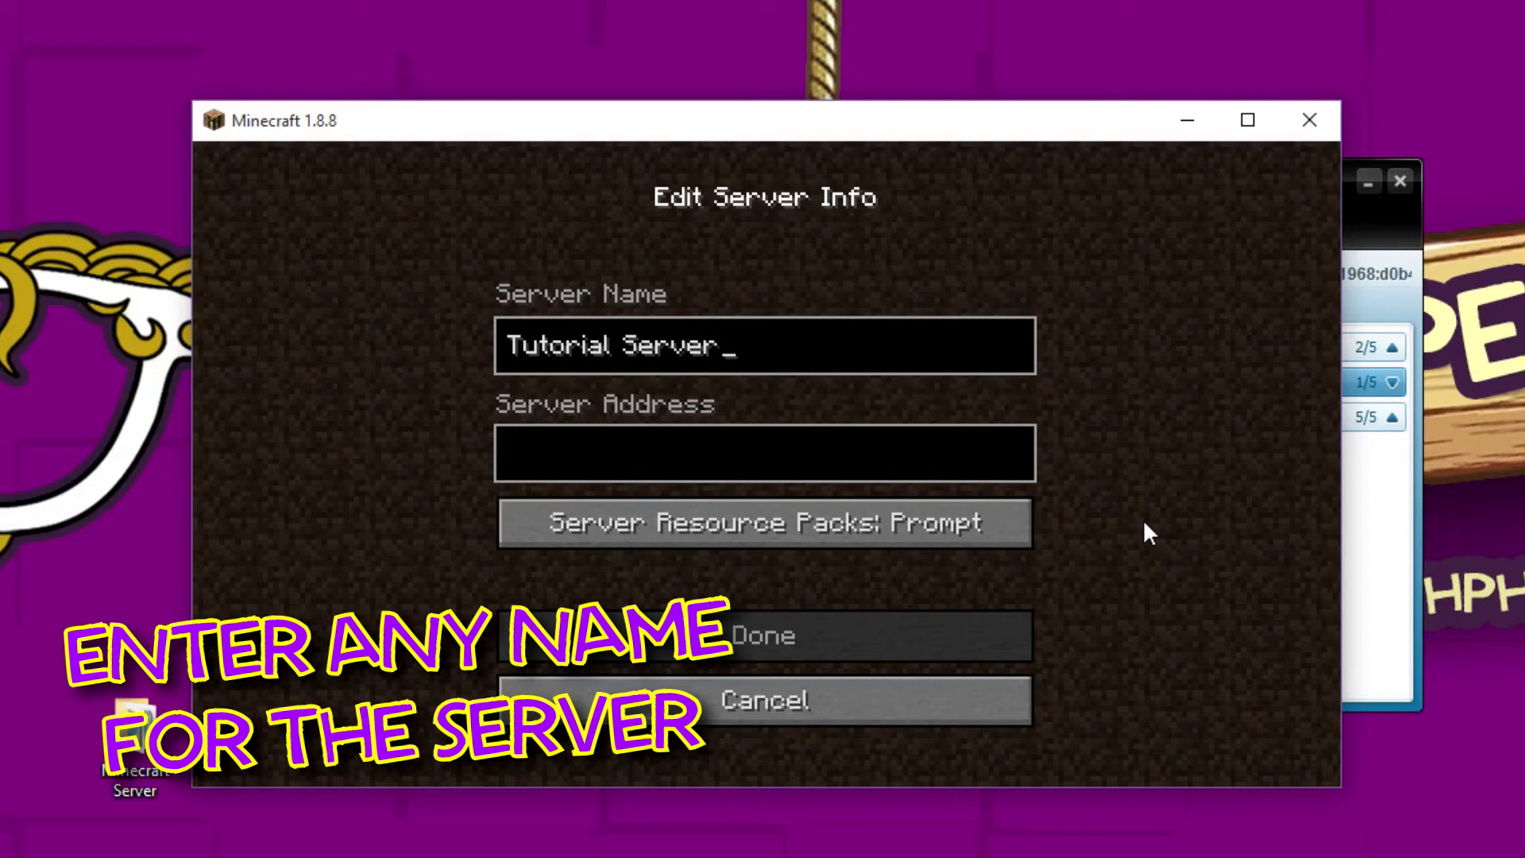
# Set the new server's address to 25.104.208.180 and save the server entry
pyautogui.click(947, 461)
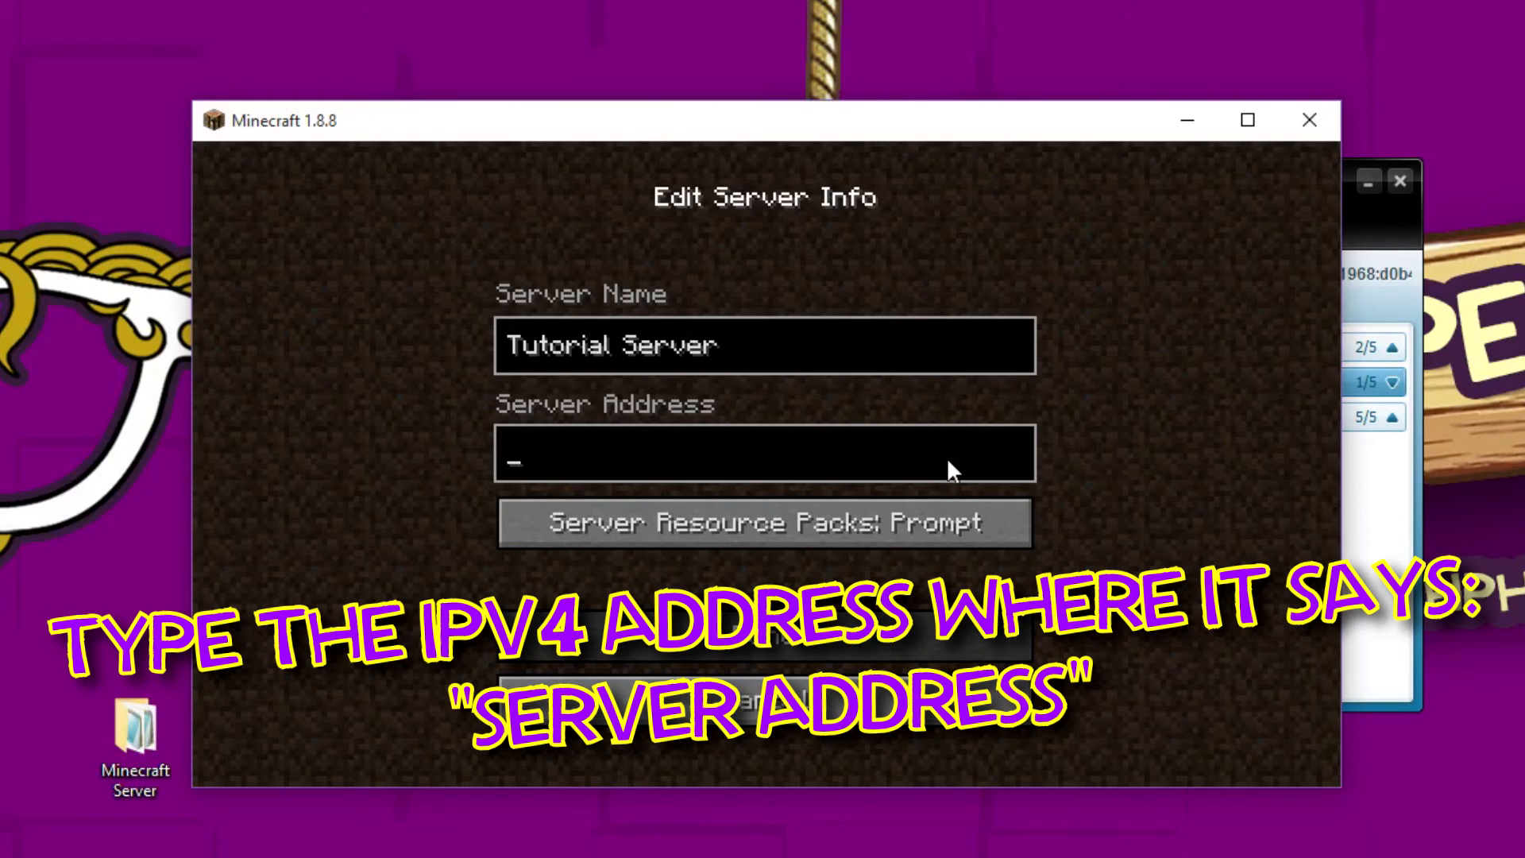
pyautogui.write('25.104.208.180')
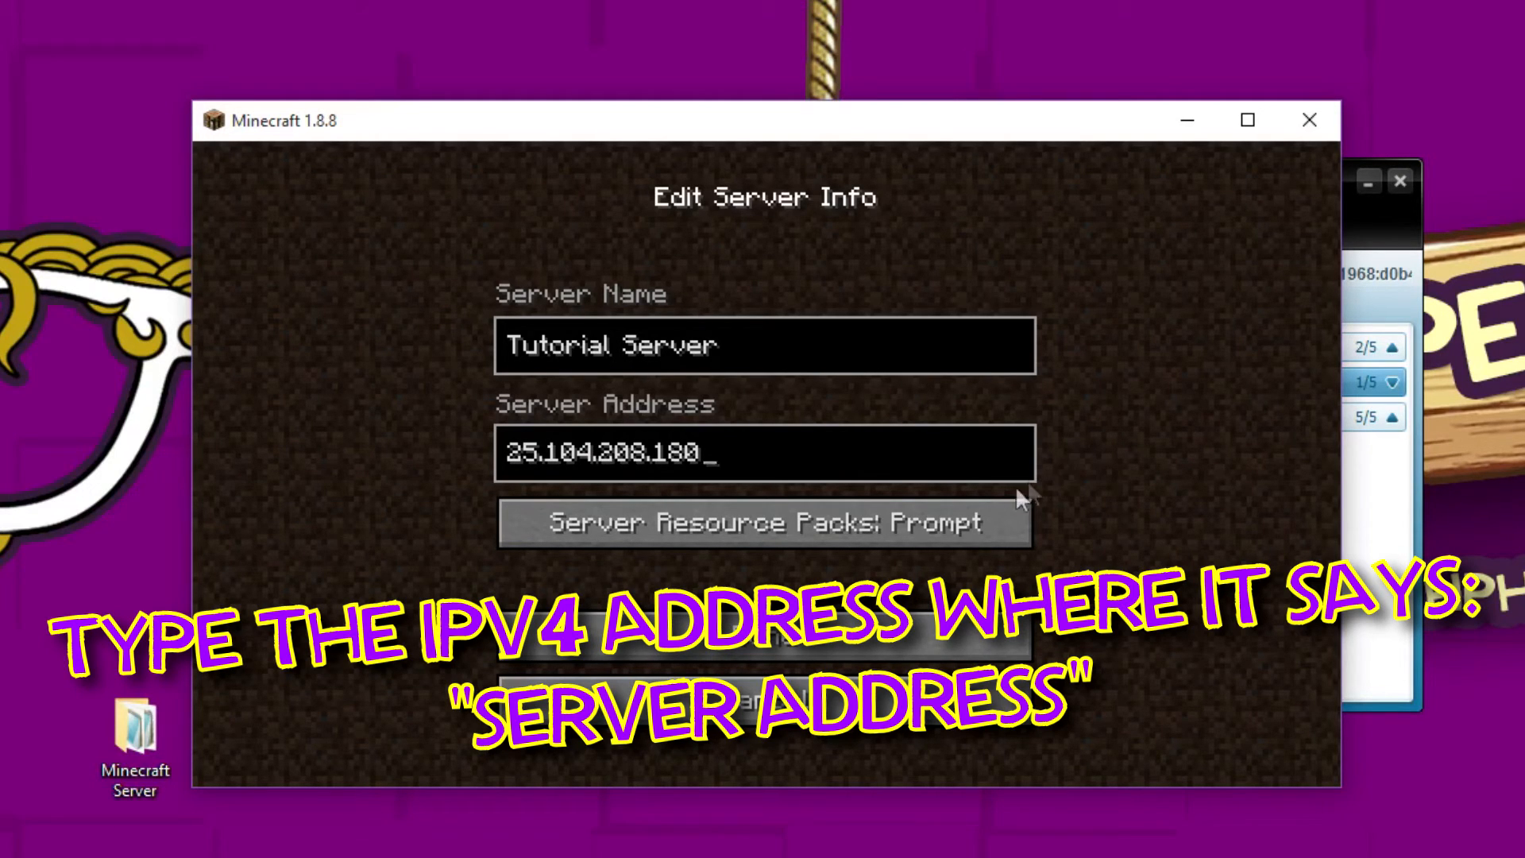
pyautogui.click(846, 634)
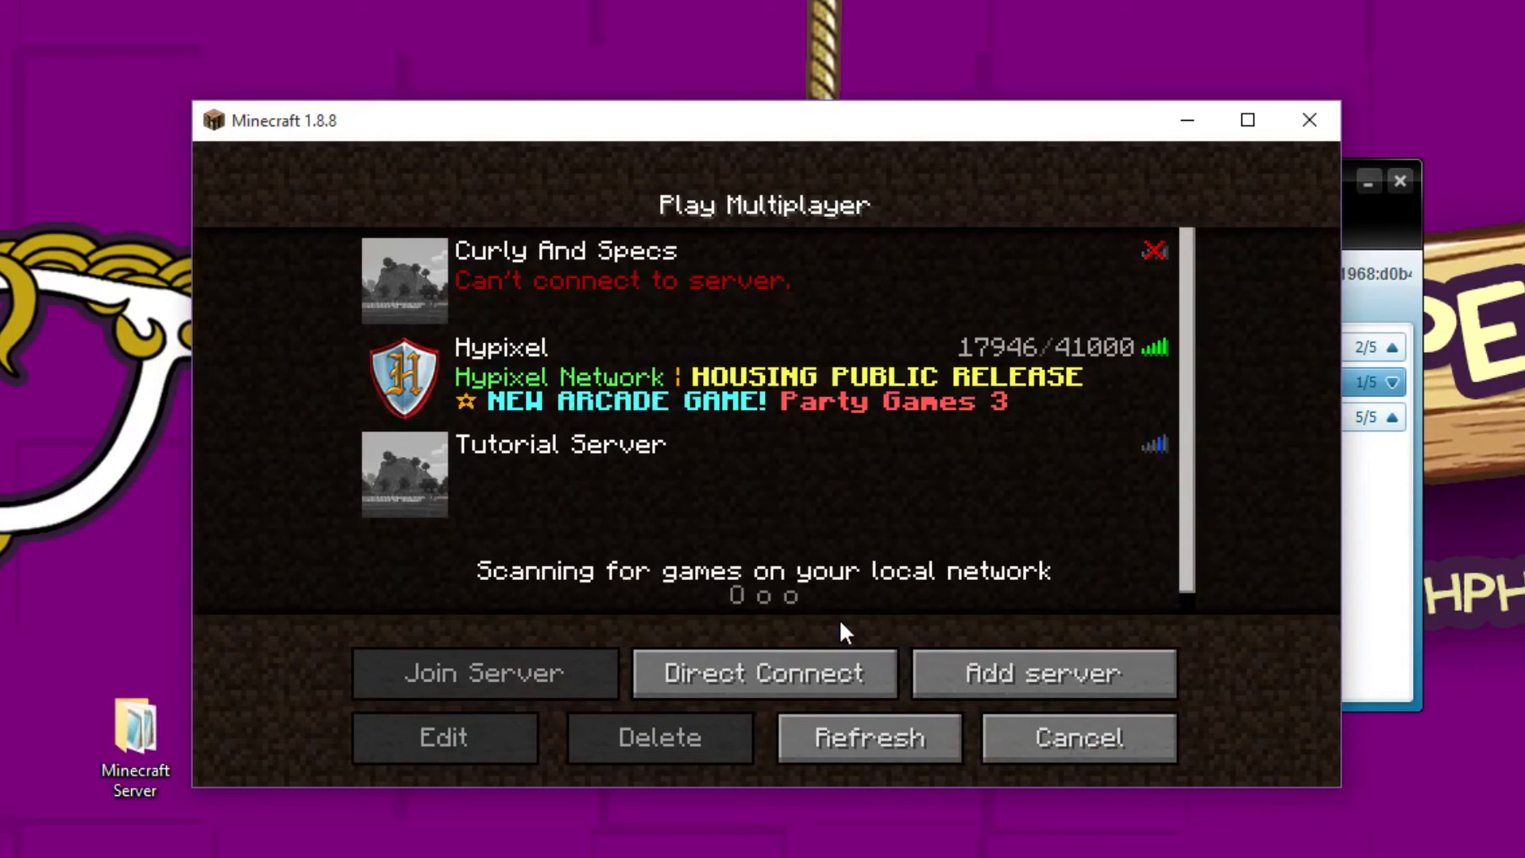
# Join Tutorial Server from the multiplayer list and try out walking and breaking a block in its world
pyautogui.click(859, 486)
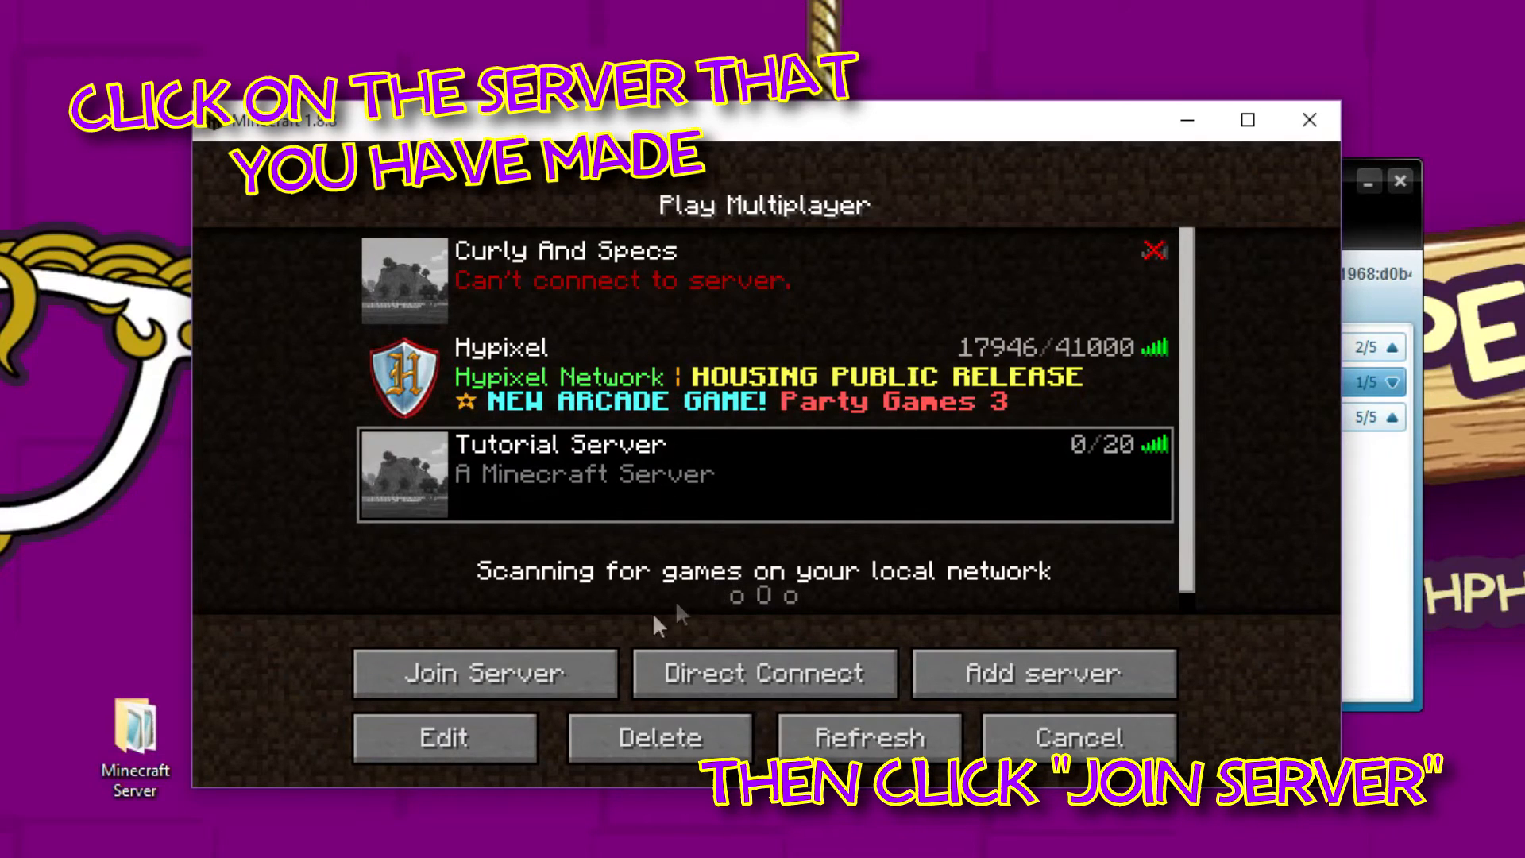
pyautogui.click(587, 672)
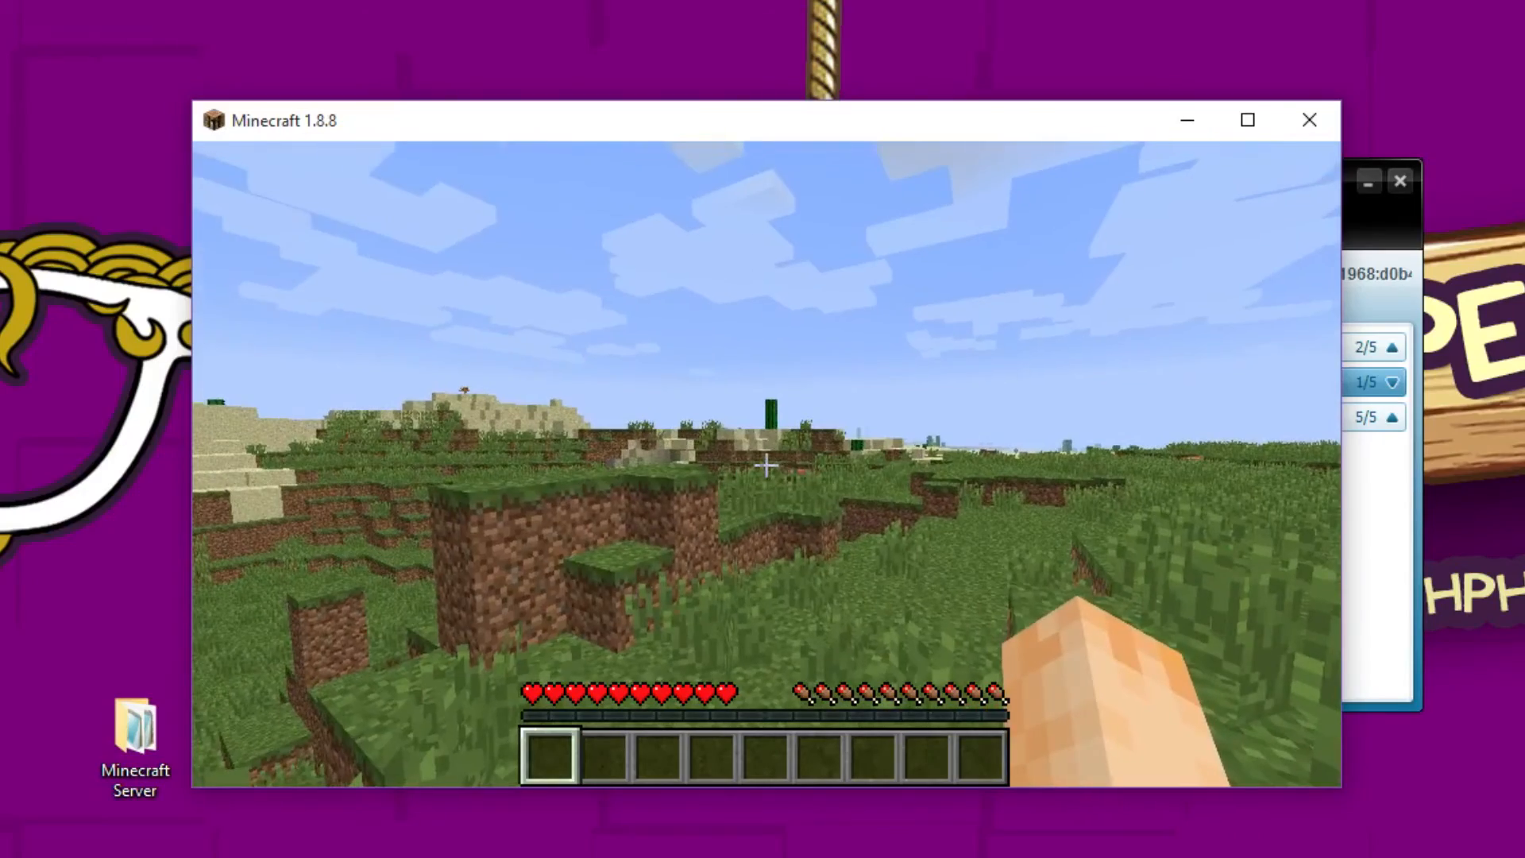
pyautogui.press('w')
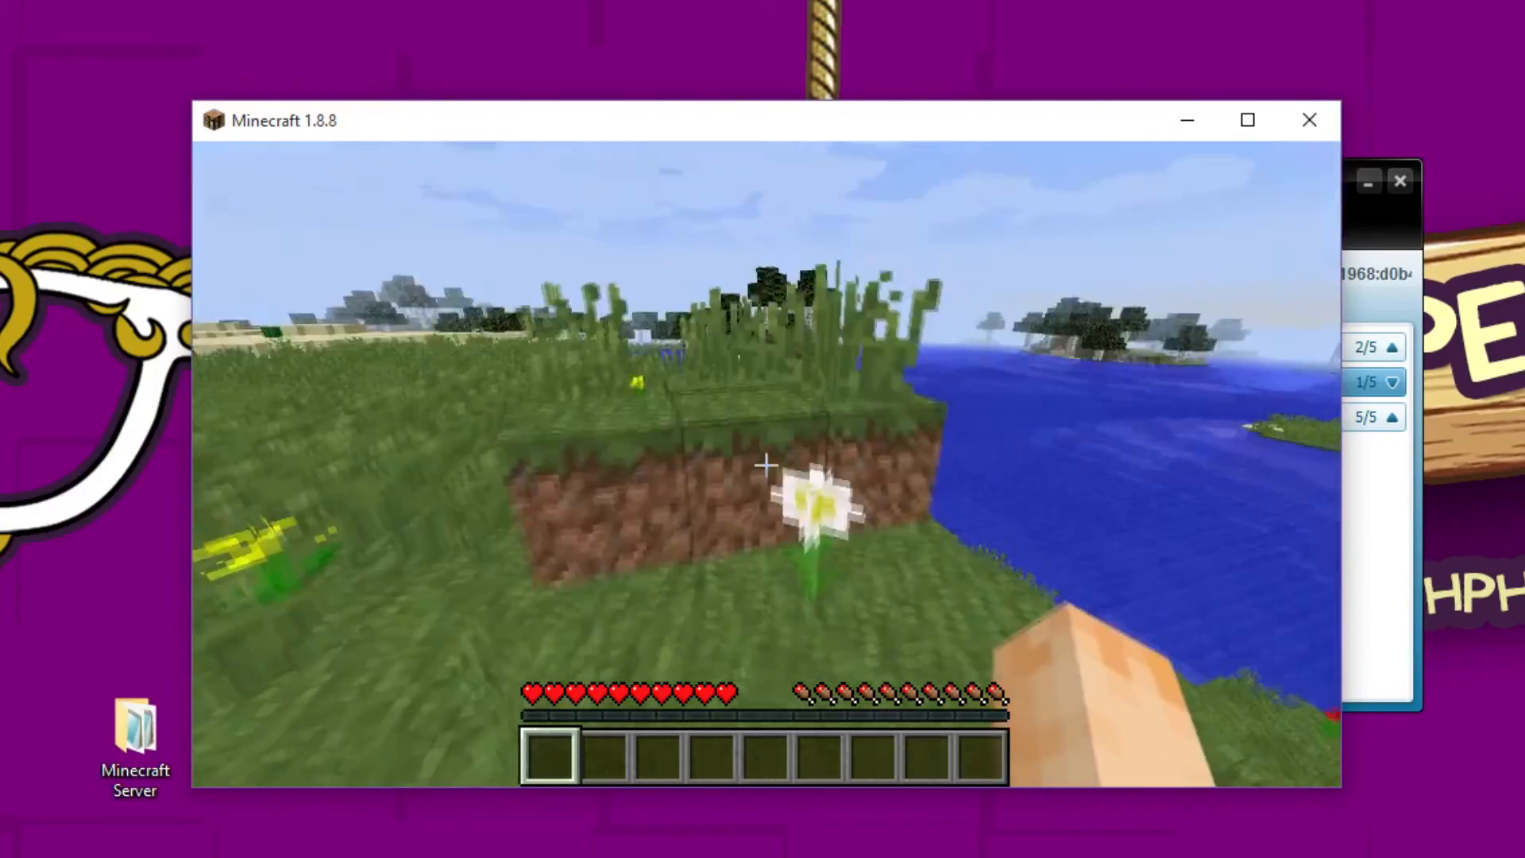
pyautogui.click(766, 467)
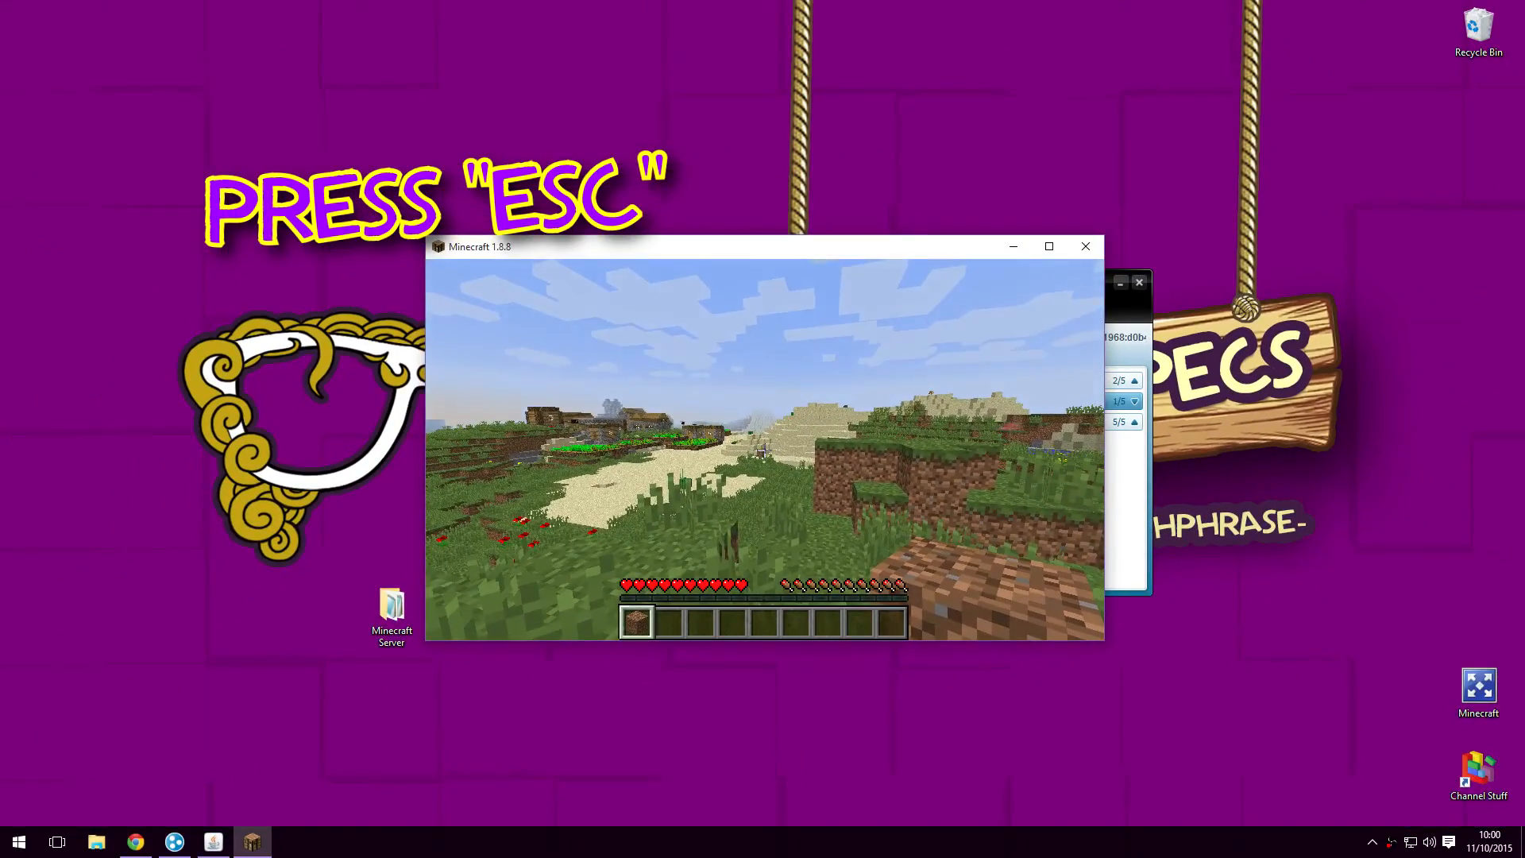
# Pause the game, switch to the Minecraft server console and grant operator rights using the op command with the player's username
pyautogui.press('Escape')
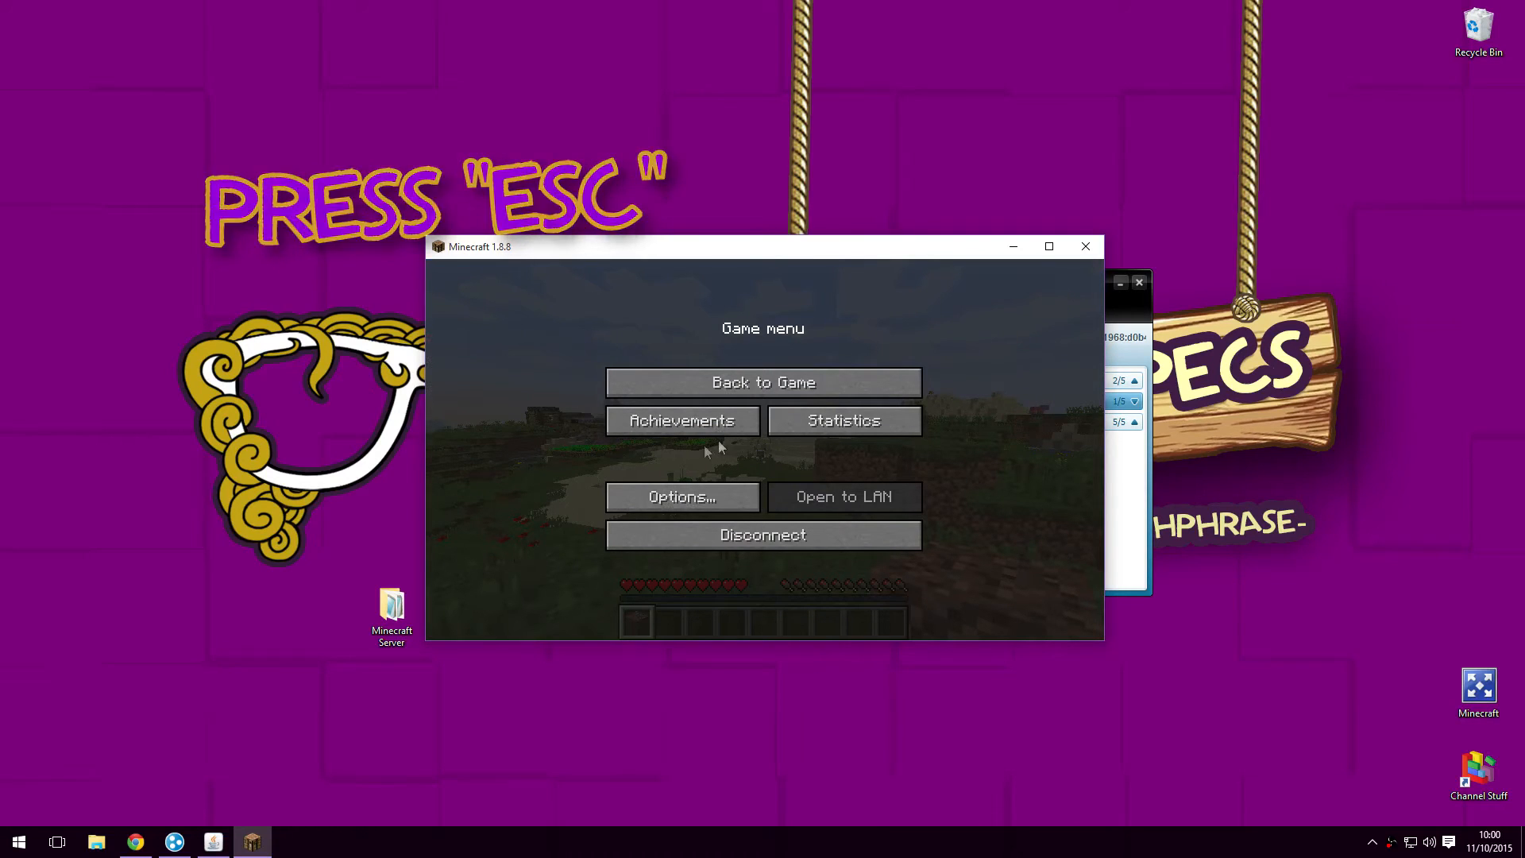
pyautogui.click(213, 841)
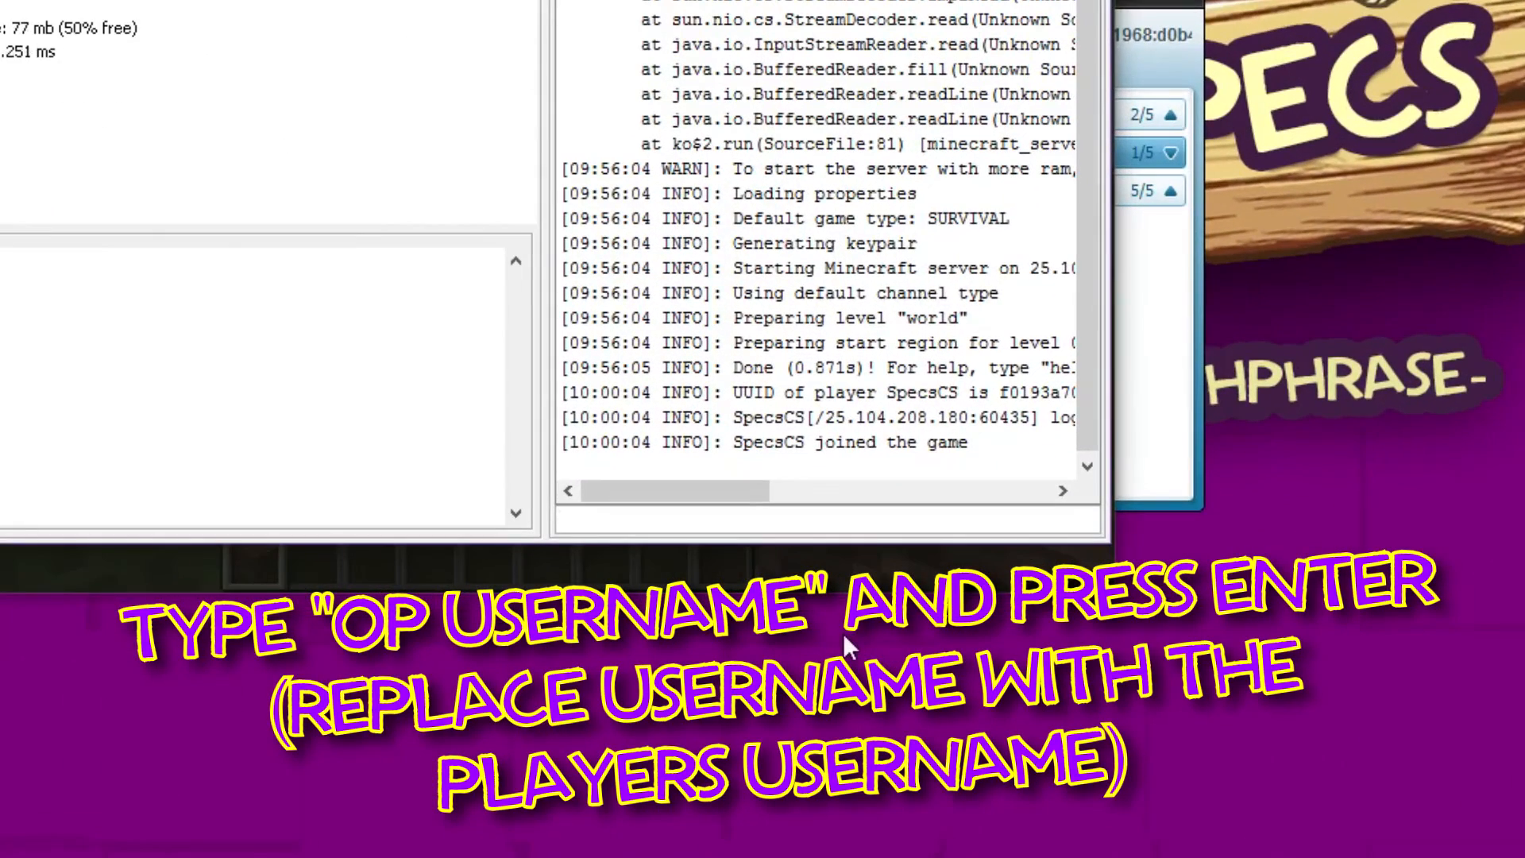
pyautogui.write('op SpecsCS')
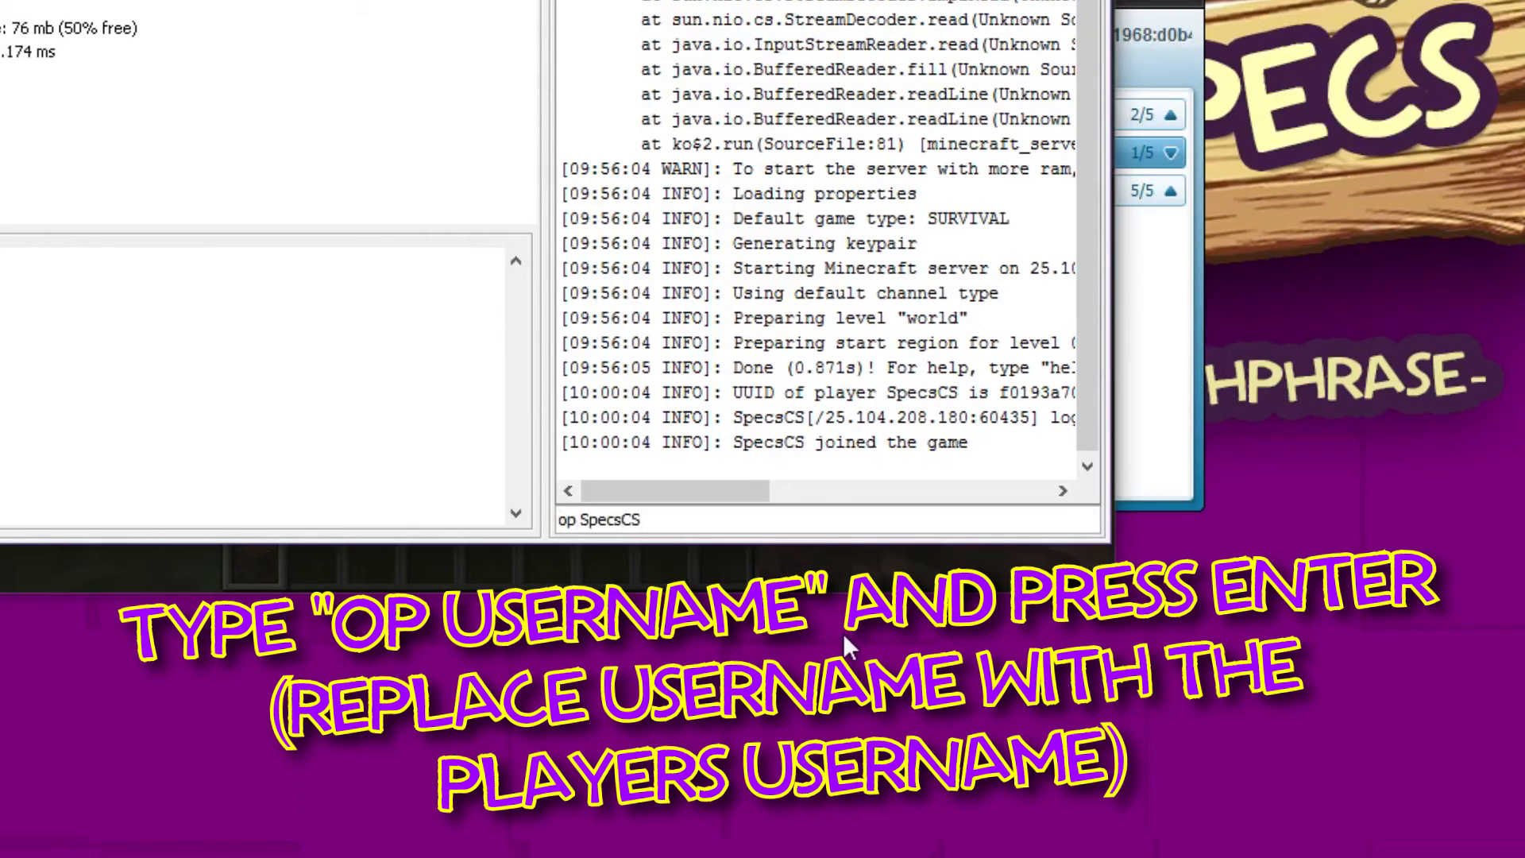
pyautogui.press('Return')
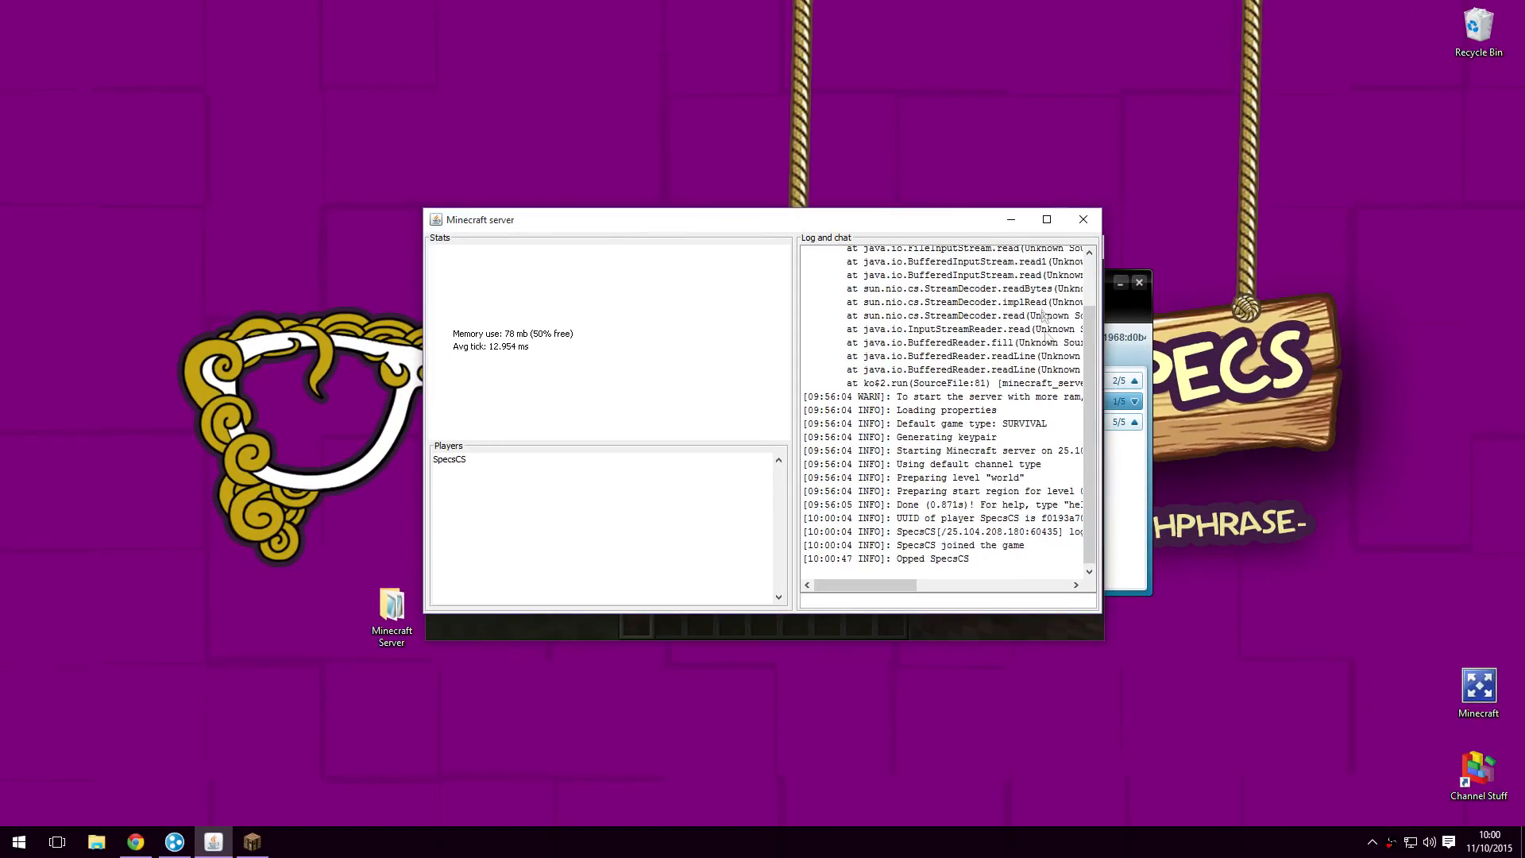
pyautogui.click(1010, 219)
# Return to the Minecraft game and run the /gamemode 1 command in chat
pyautogui.click(850, 391)
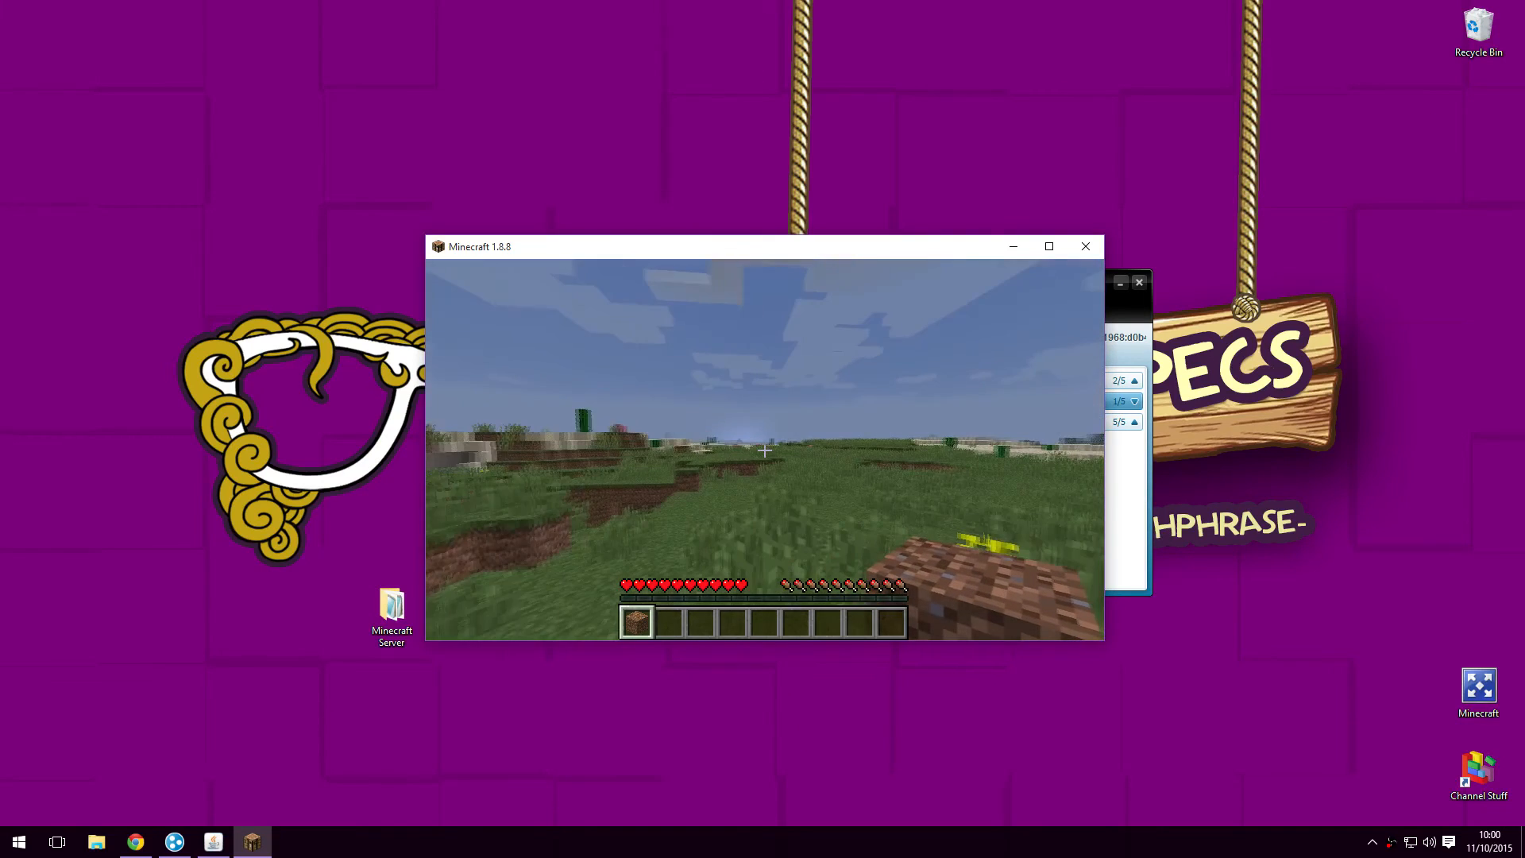
pyautogui.press('/')
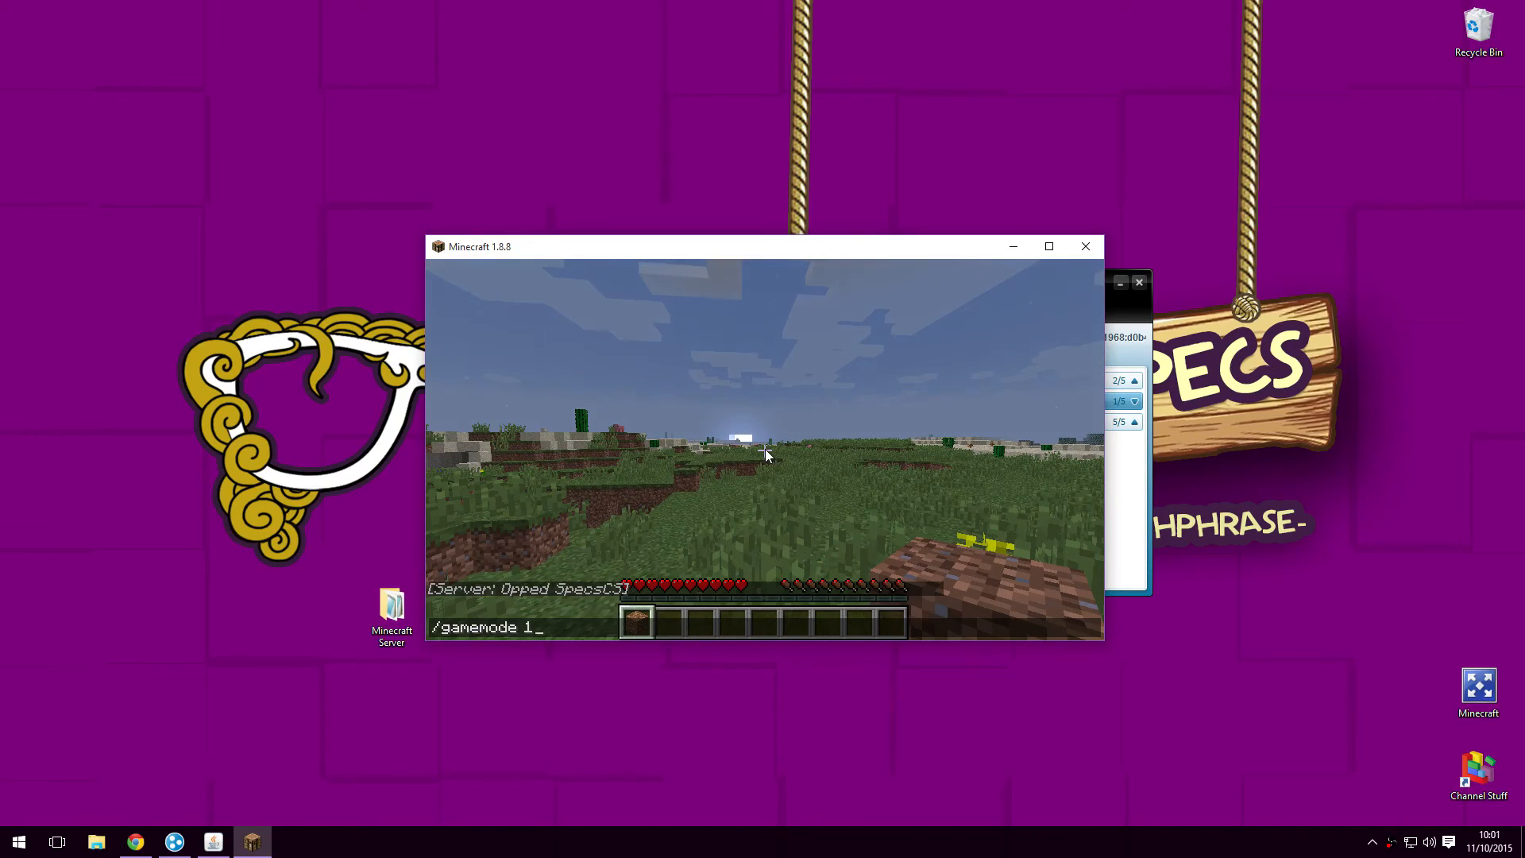
pyautogui.press('Return')
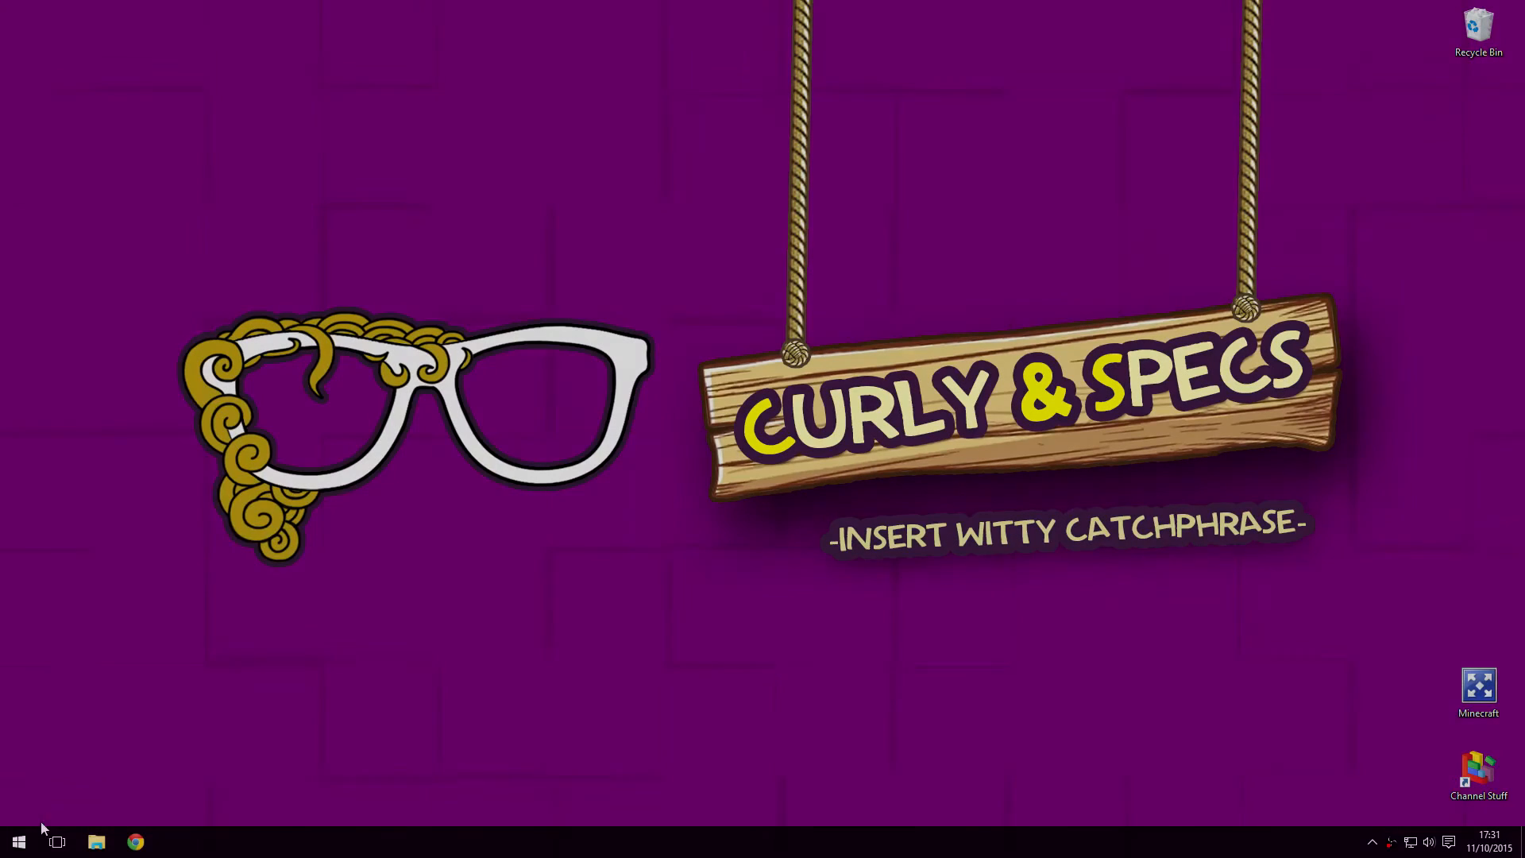
# Search Windows for control panel and open the Control Panel
pyautogui.click(24, 842)
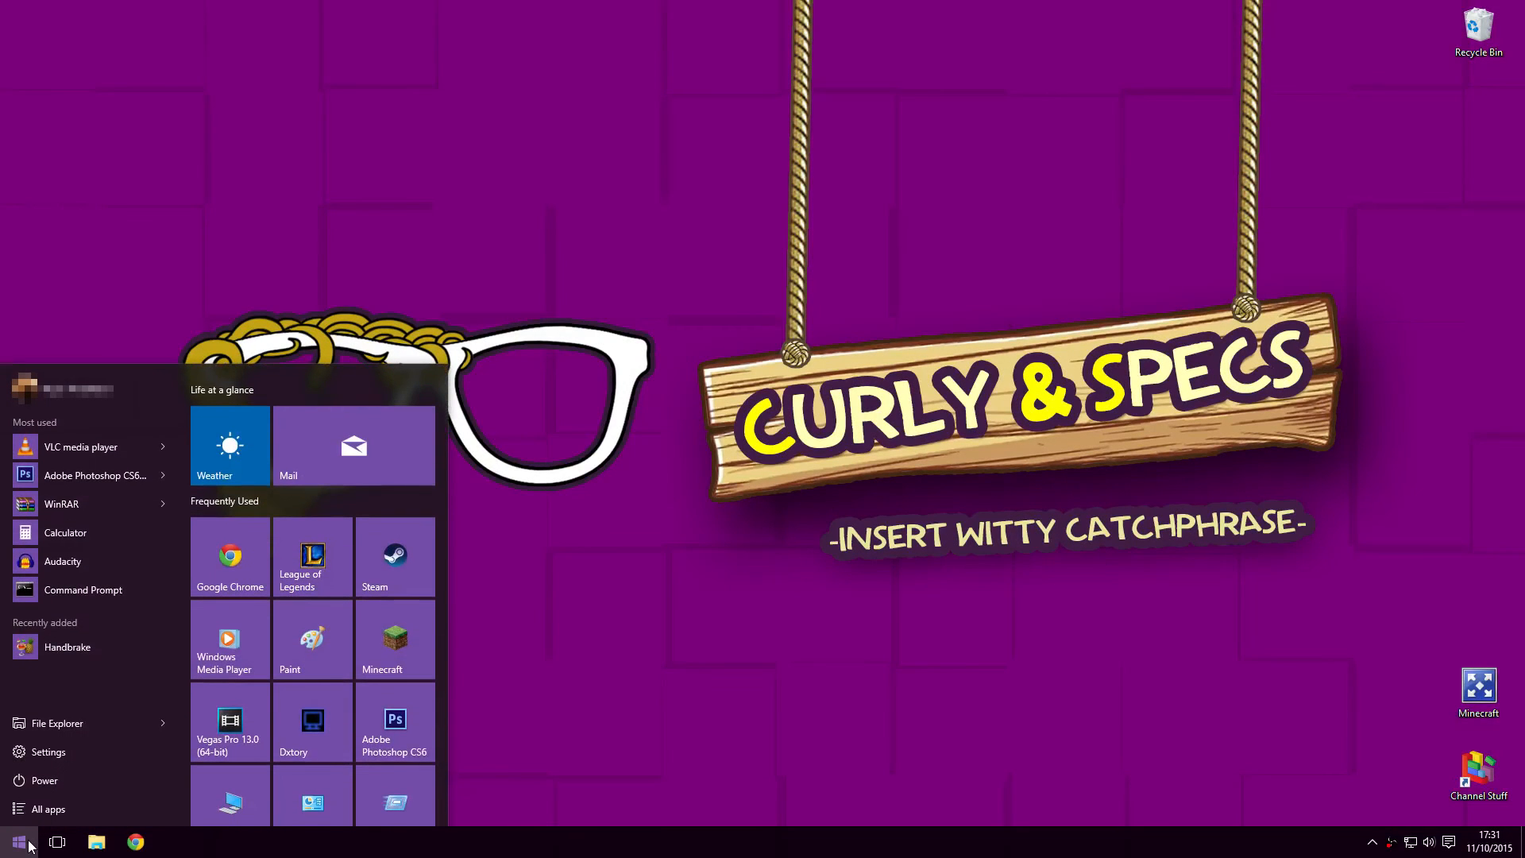
pyautogui.write('con')
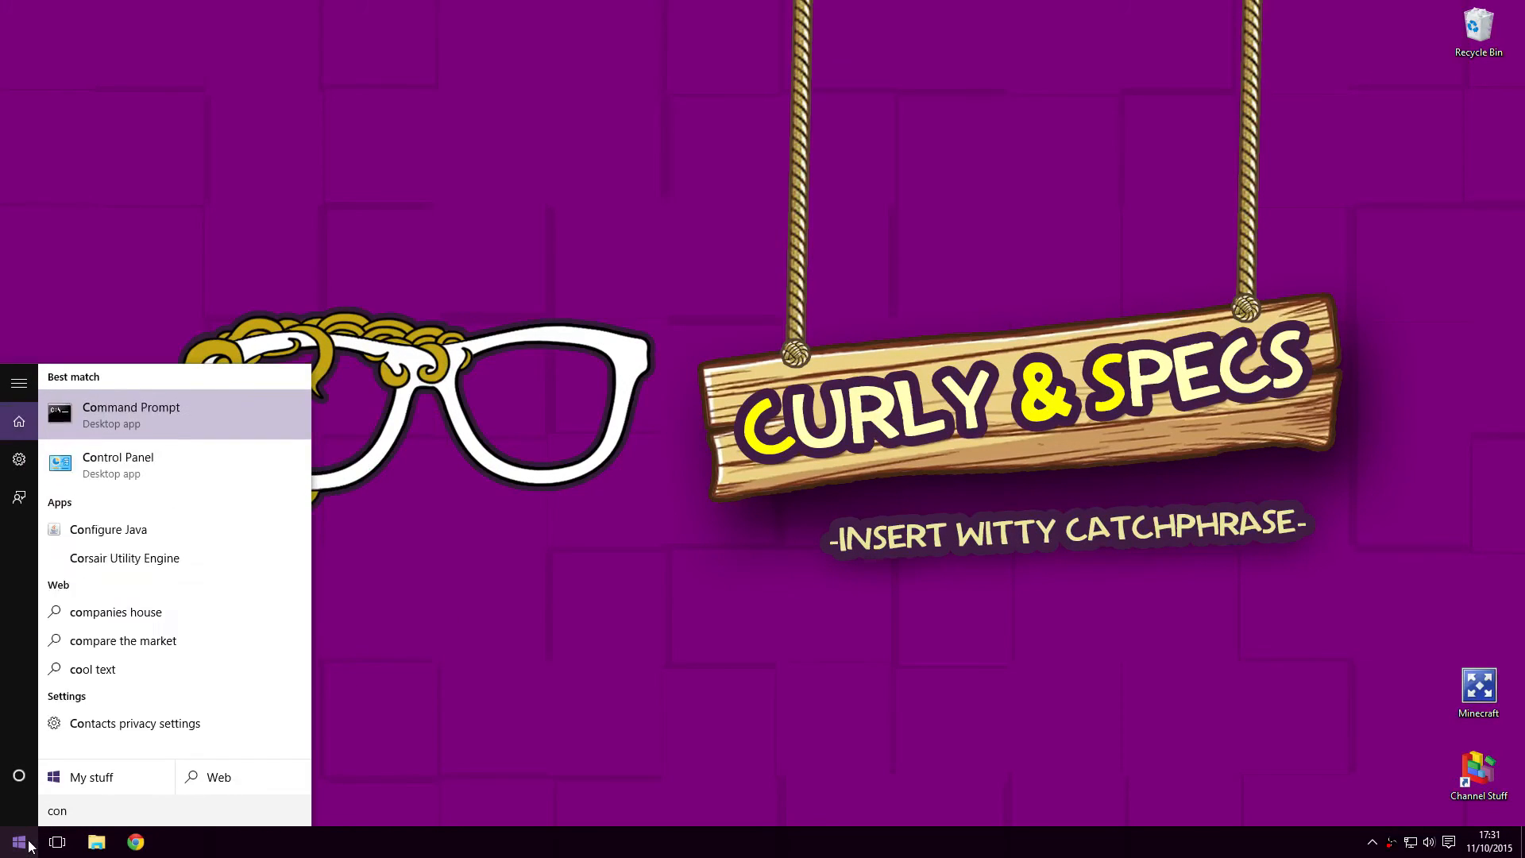
pyautogui.write('trol pa')
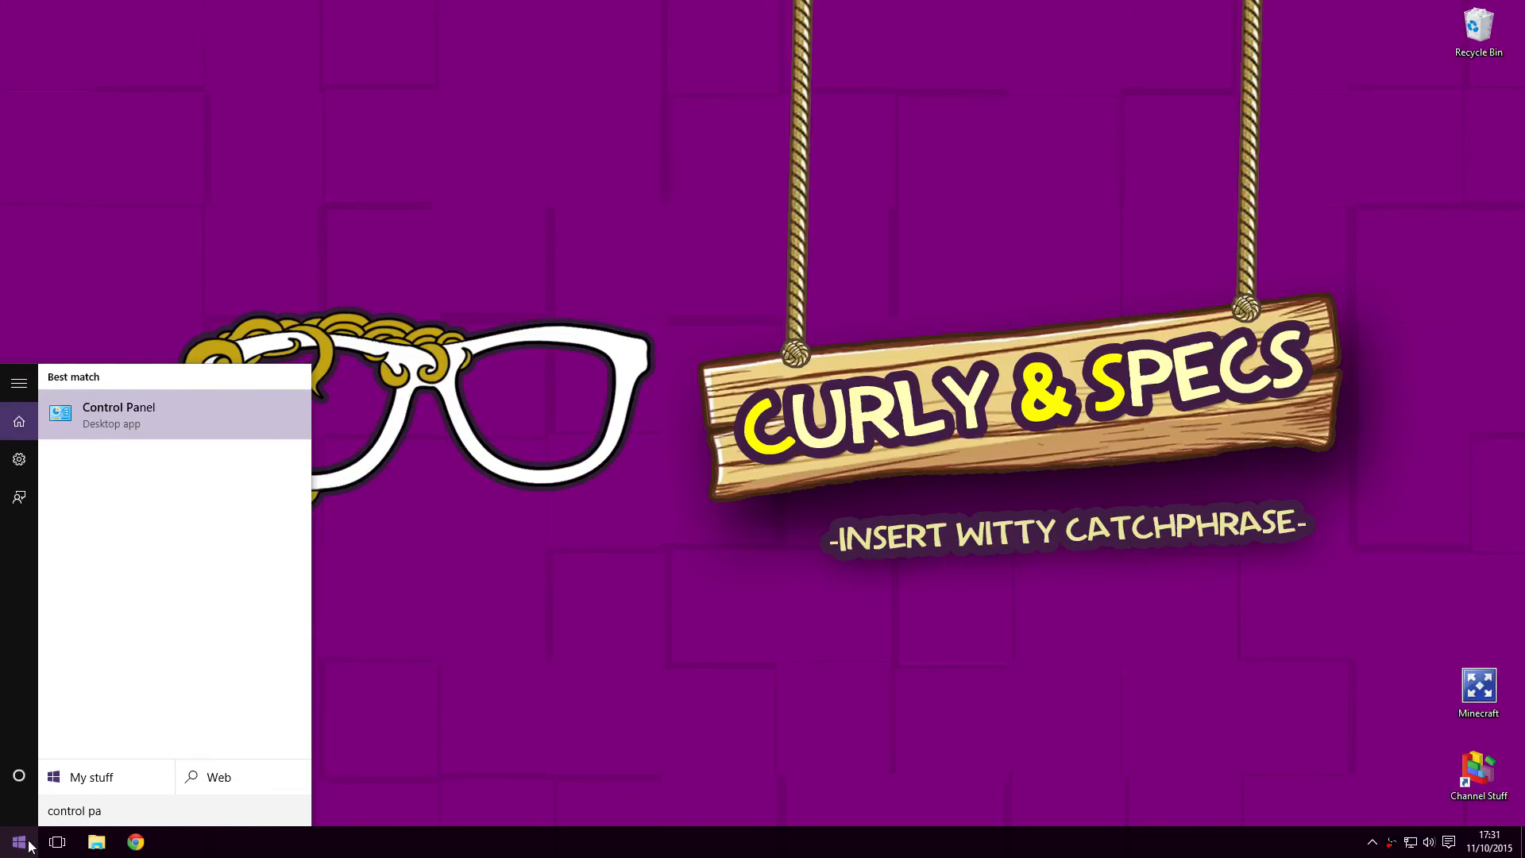
pyautogui.write('nel')
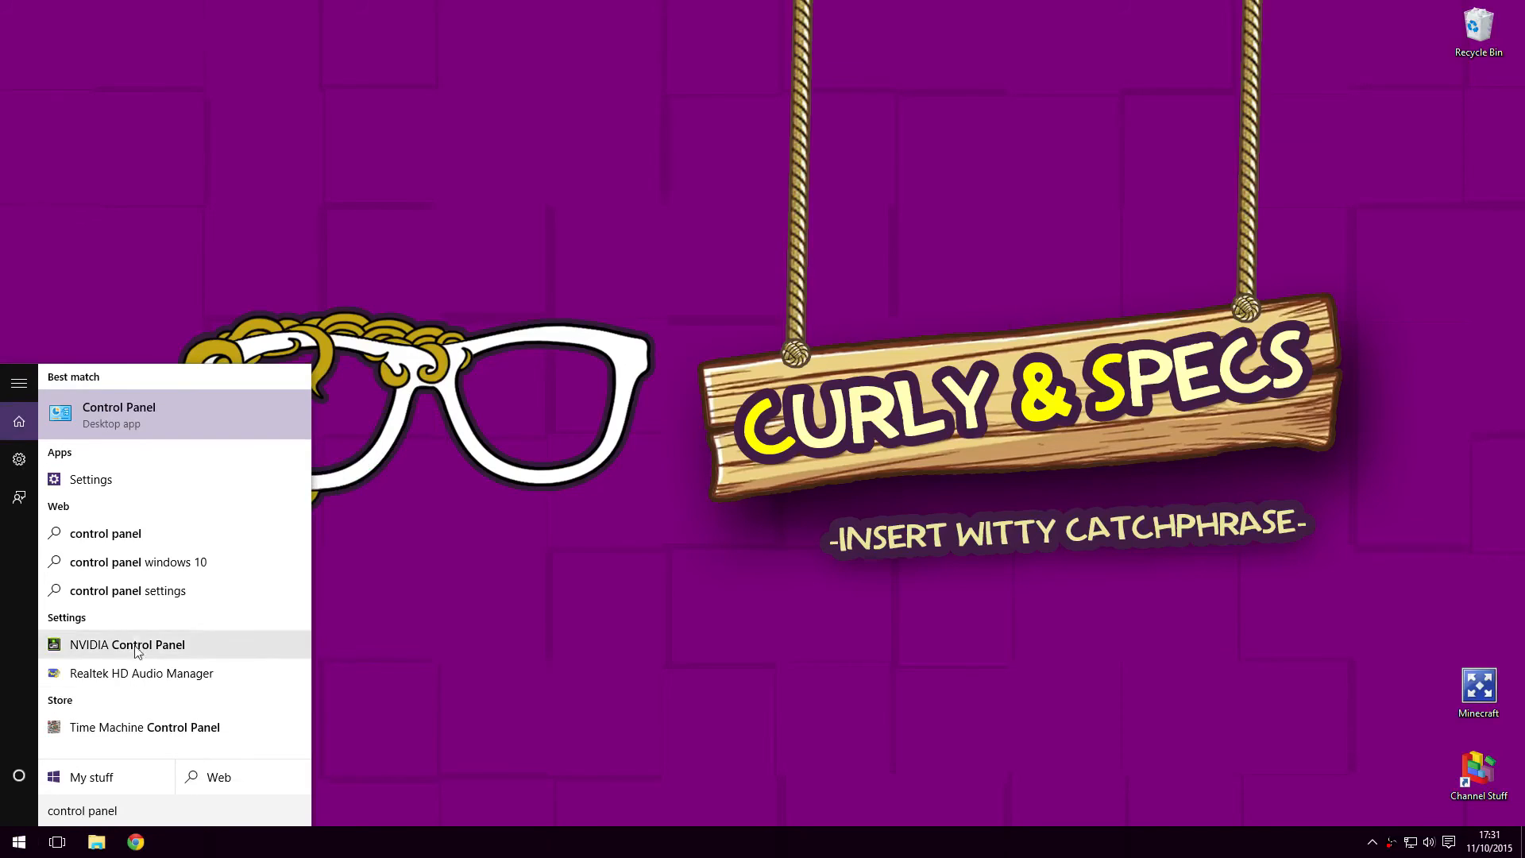
pyautogui.click(172, 419)
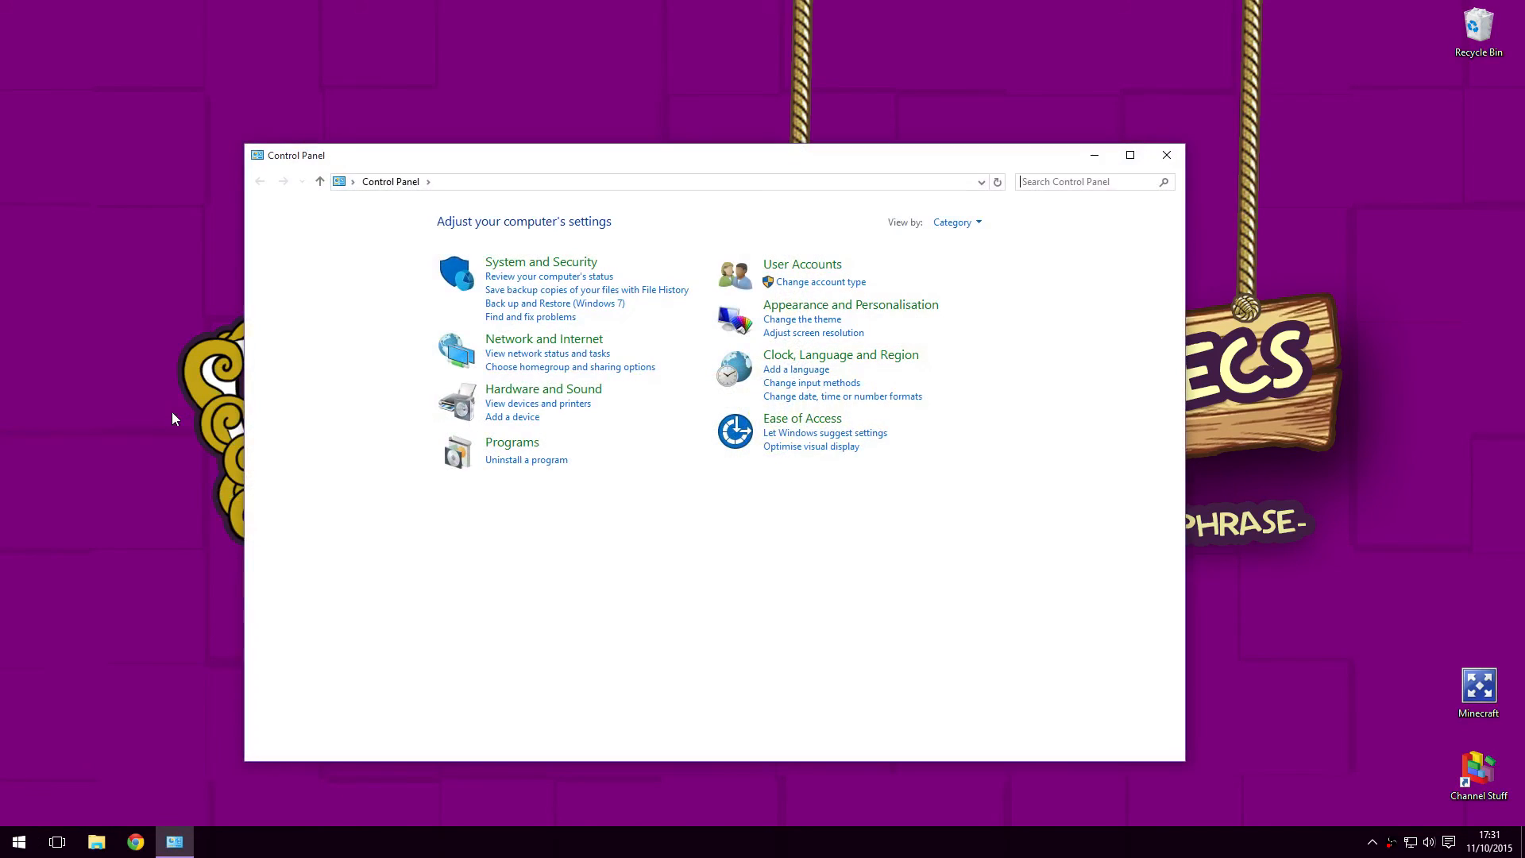
# Open the Windows Firewall list of allowed applications under System and Security and unlock its settings for editing
pyautogui.click(561, 265)
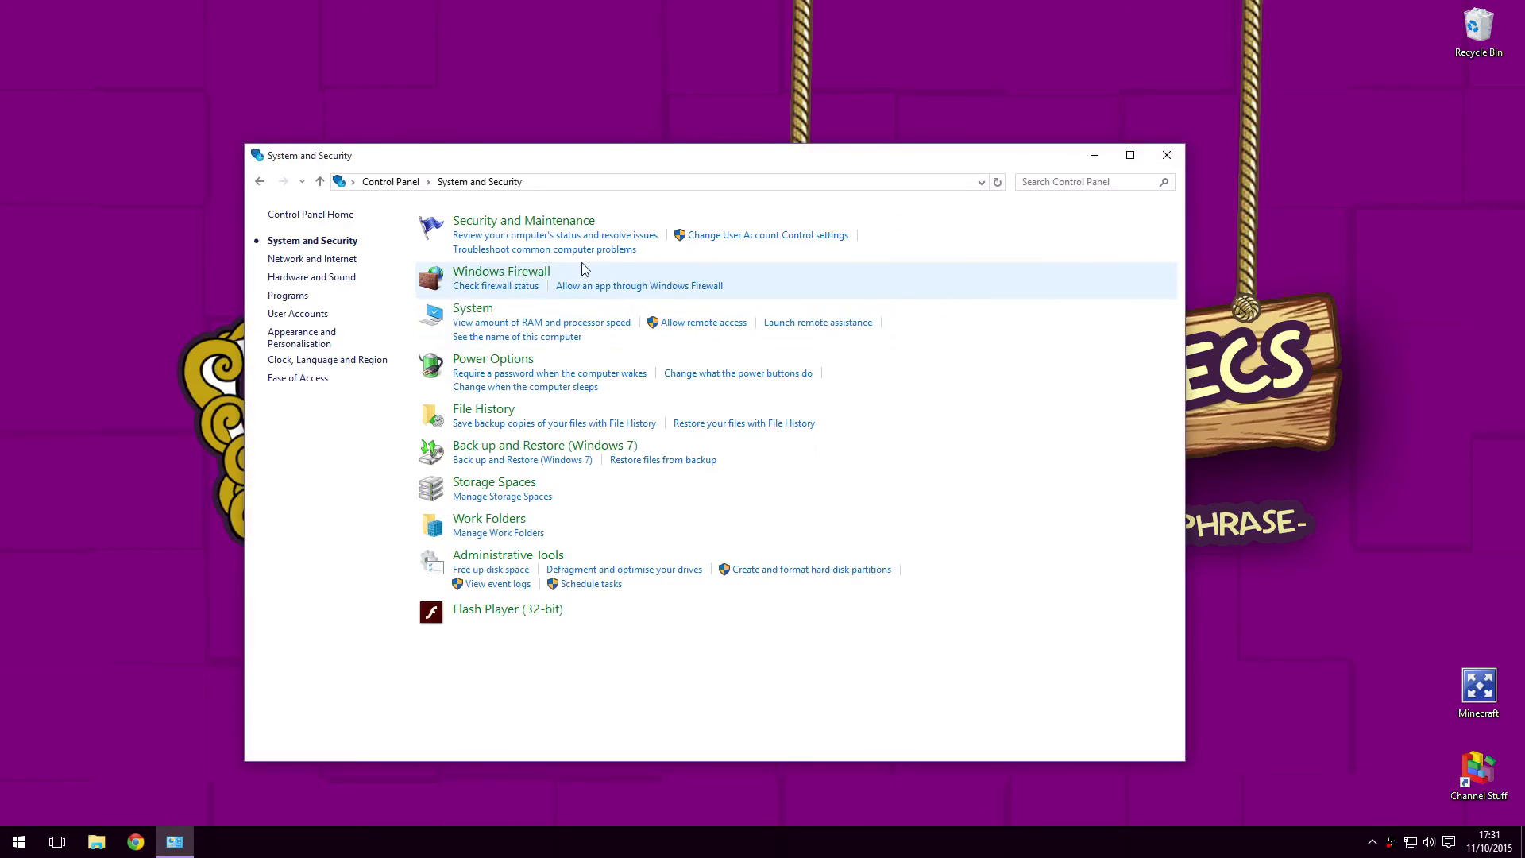
pyautogui.click(511, 280)
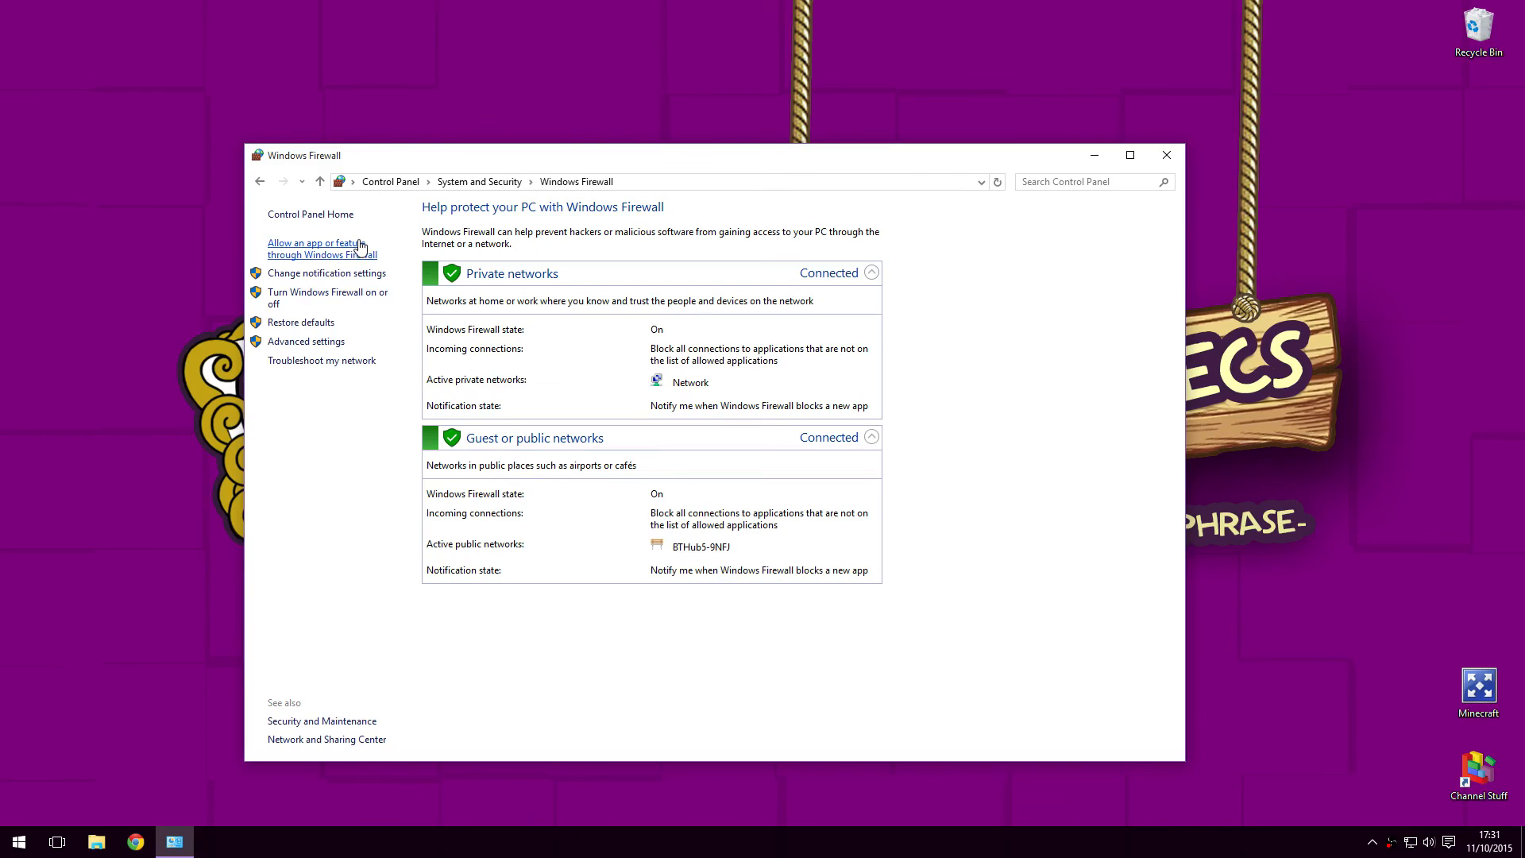
pyautogui.click(359, 246)
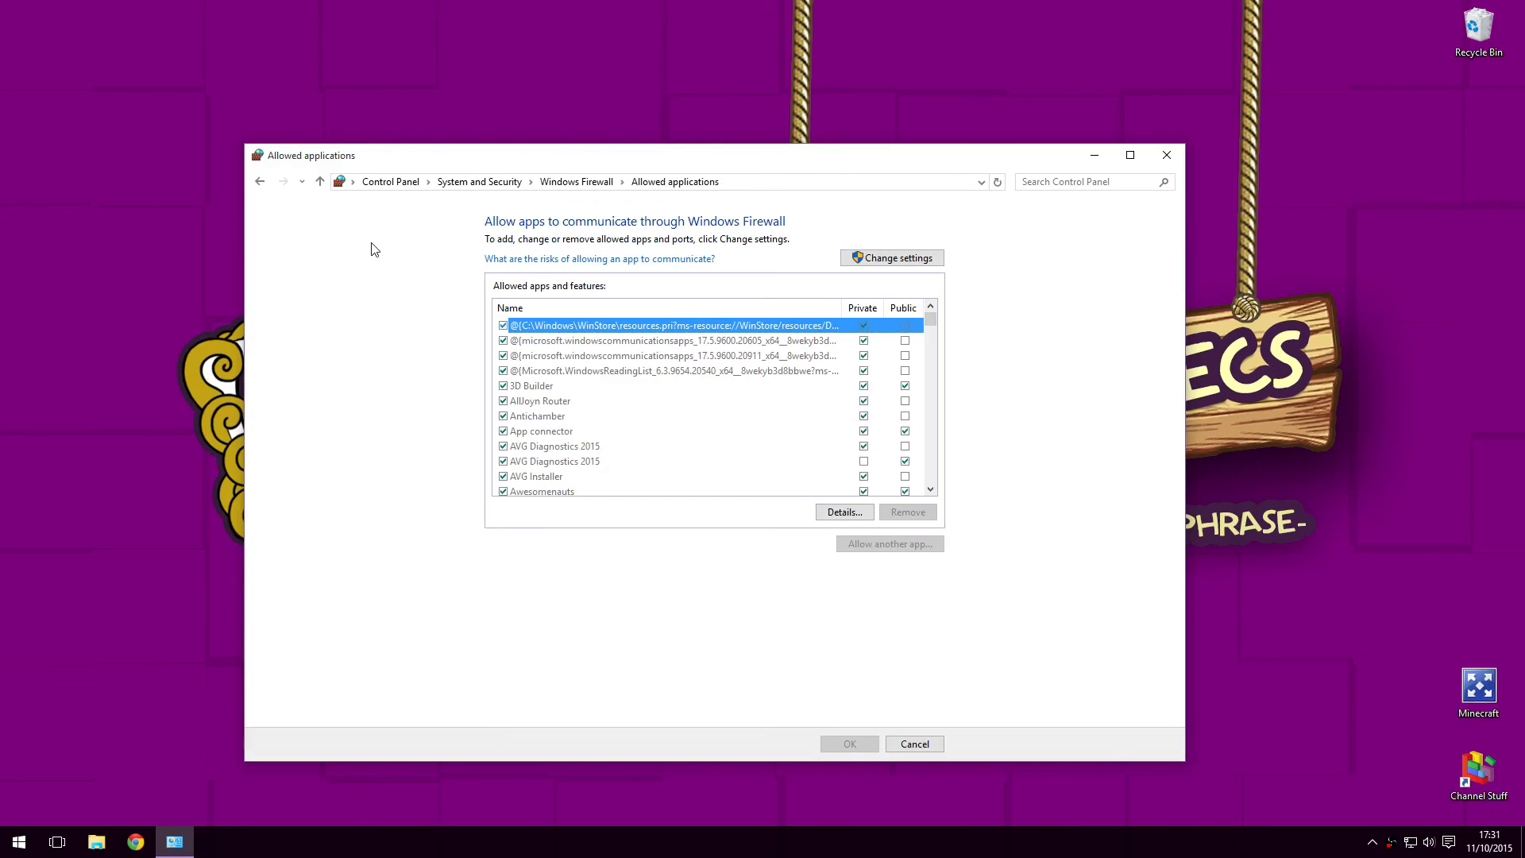
pyautogui.click(903, 261)
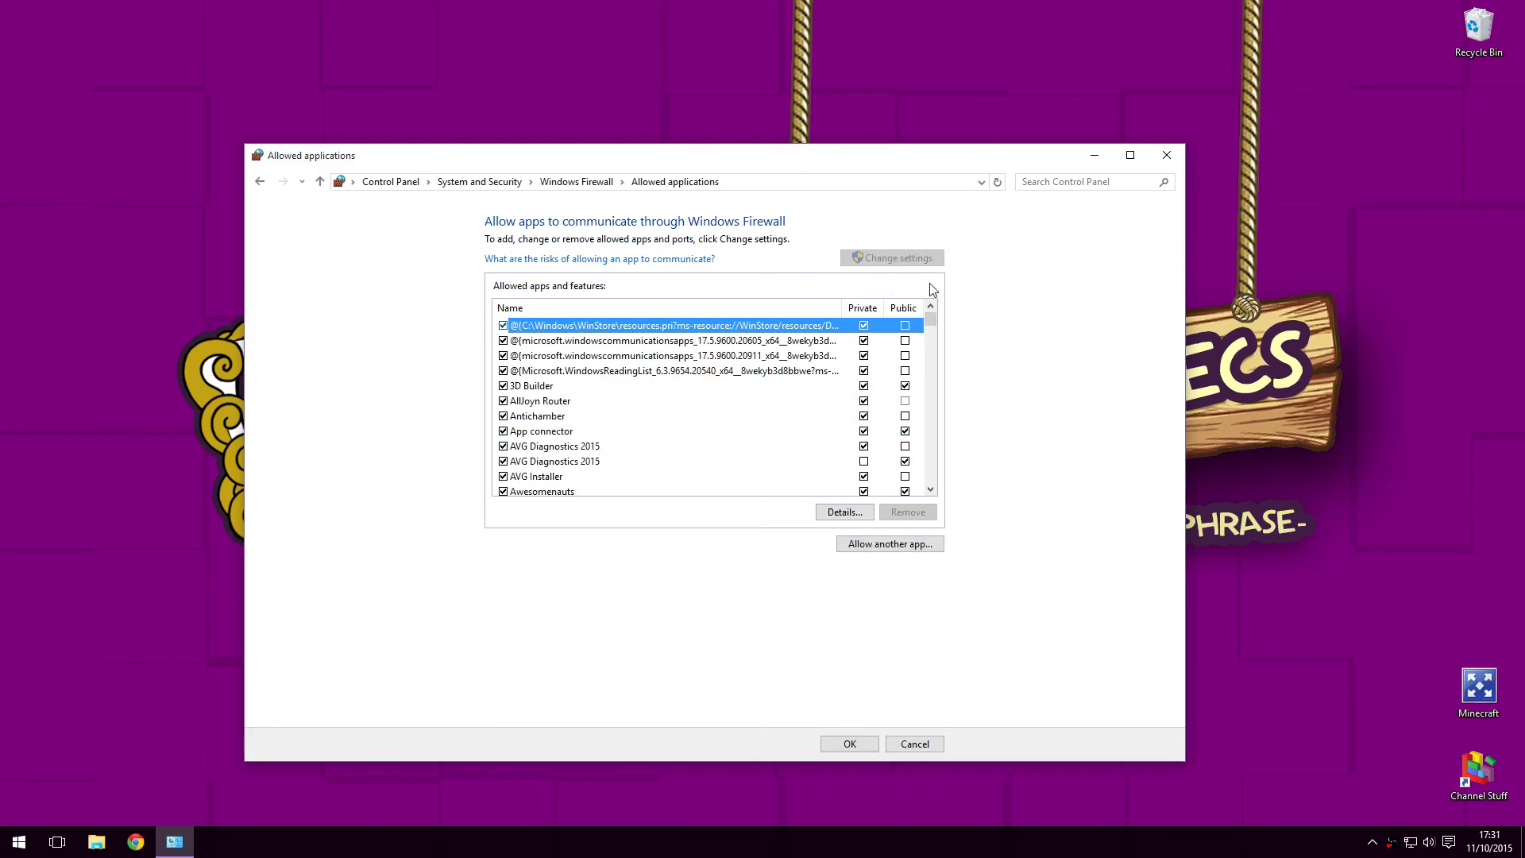
# Enable the unticked Java(TM) Platform SE binary entry for public networks only, save the allowed applications and close Windows Firewall
pyautogui.moveTo(931, 317); pyautogui.dragTo(933, 370)
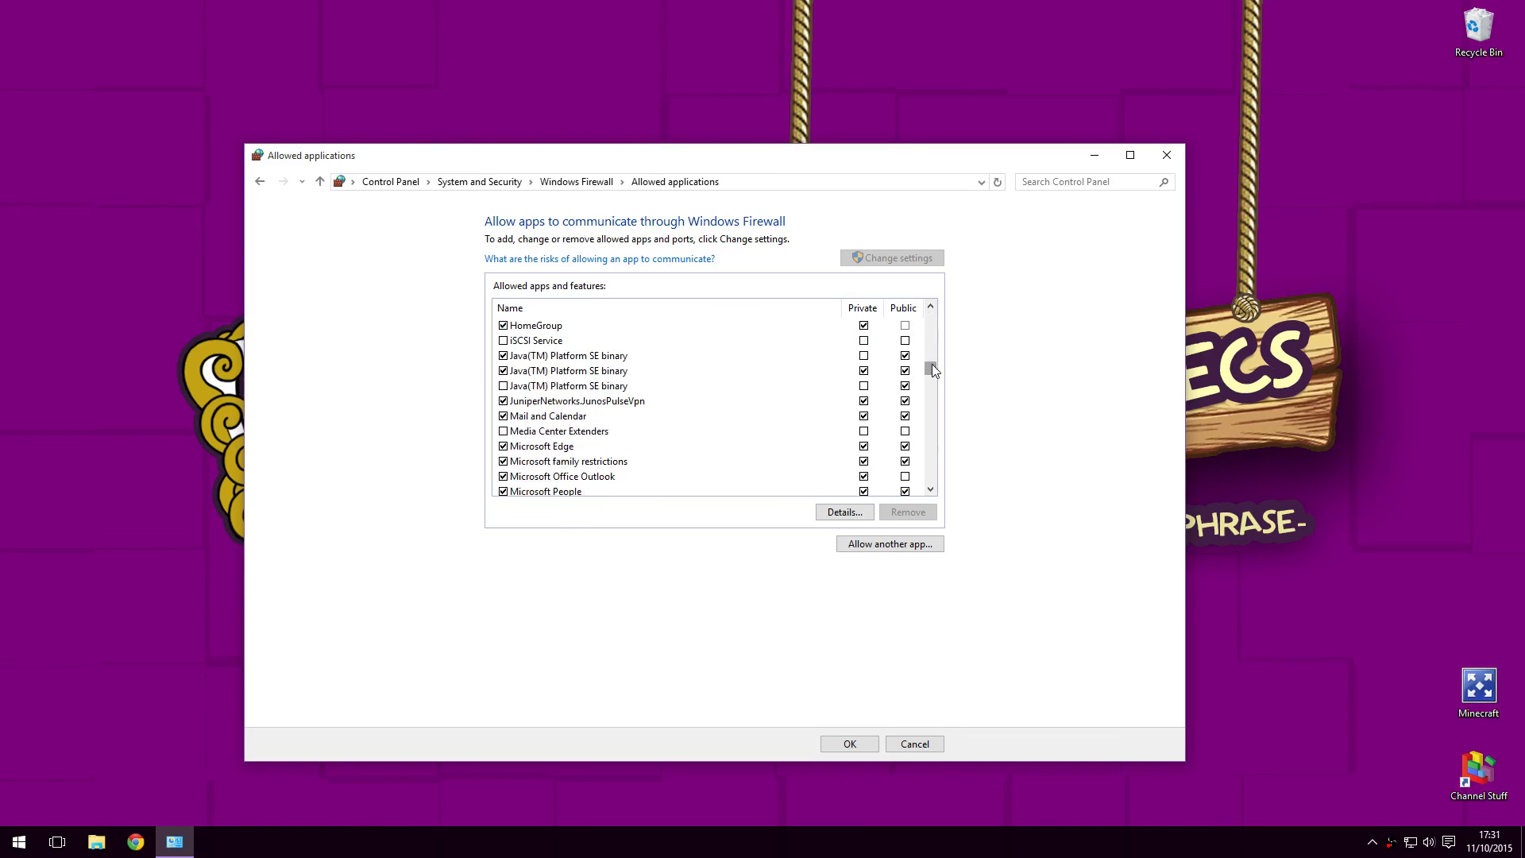
pyautogui.click(863, 386)
pyautogui.click(864, 357)
pyautogui.click(863, 386)
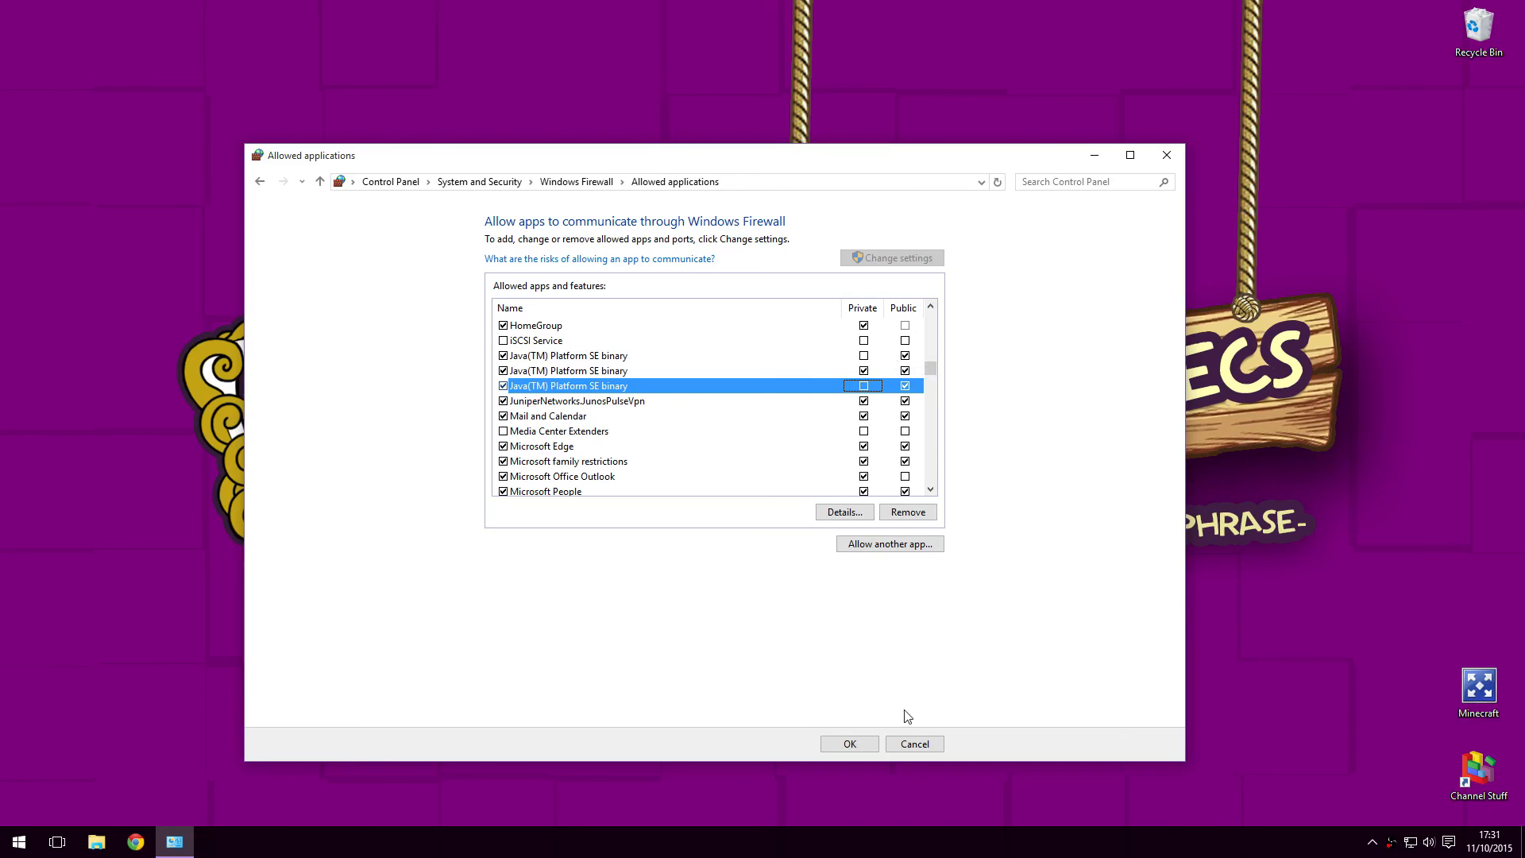
pyautogui.click(870, 744)
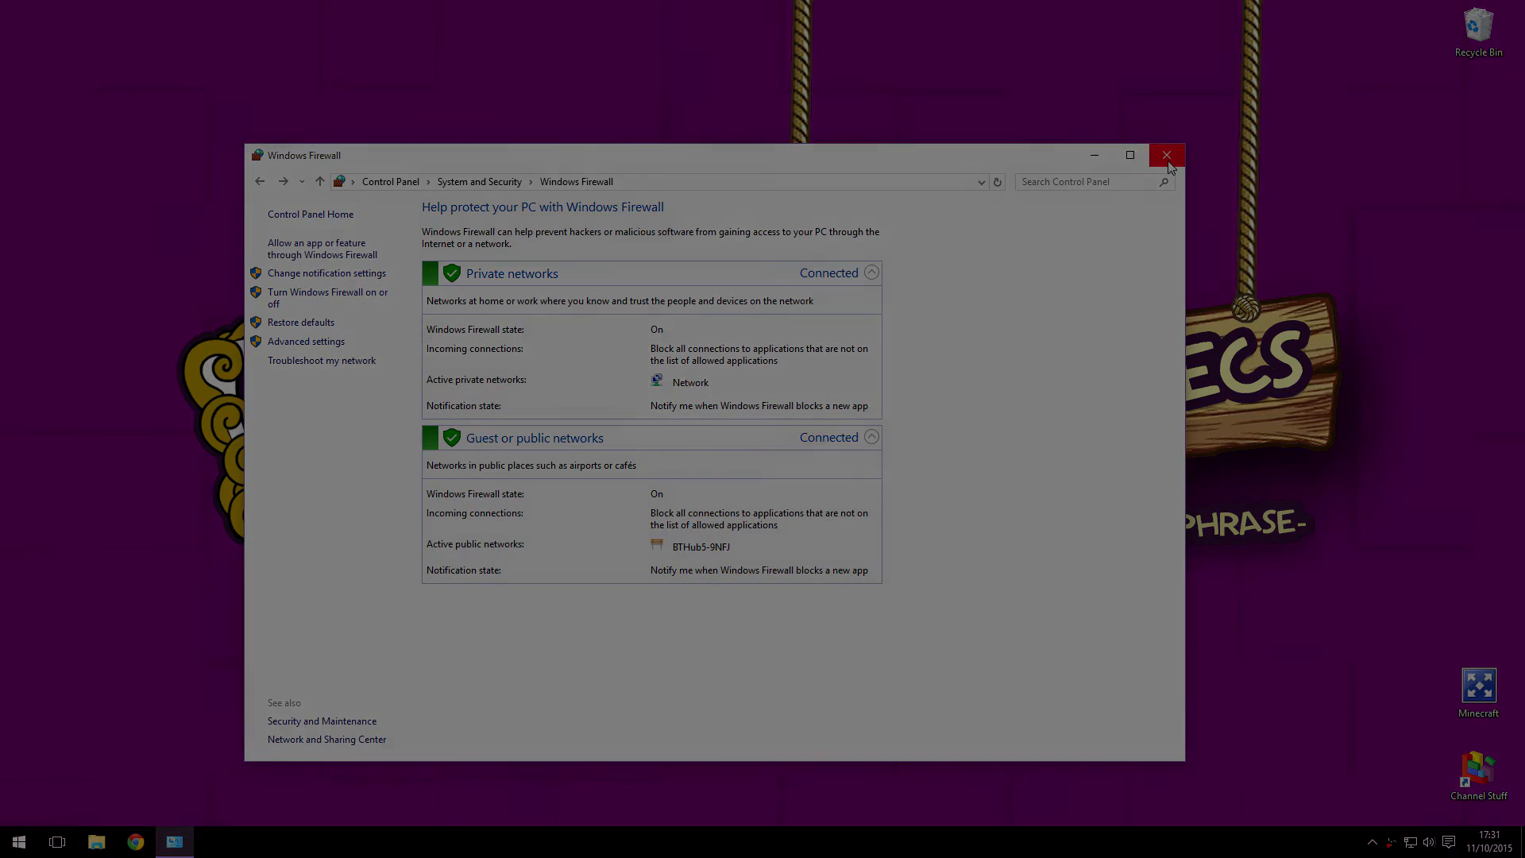
pyautogui.click(1167, 155)
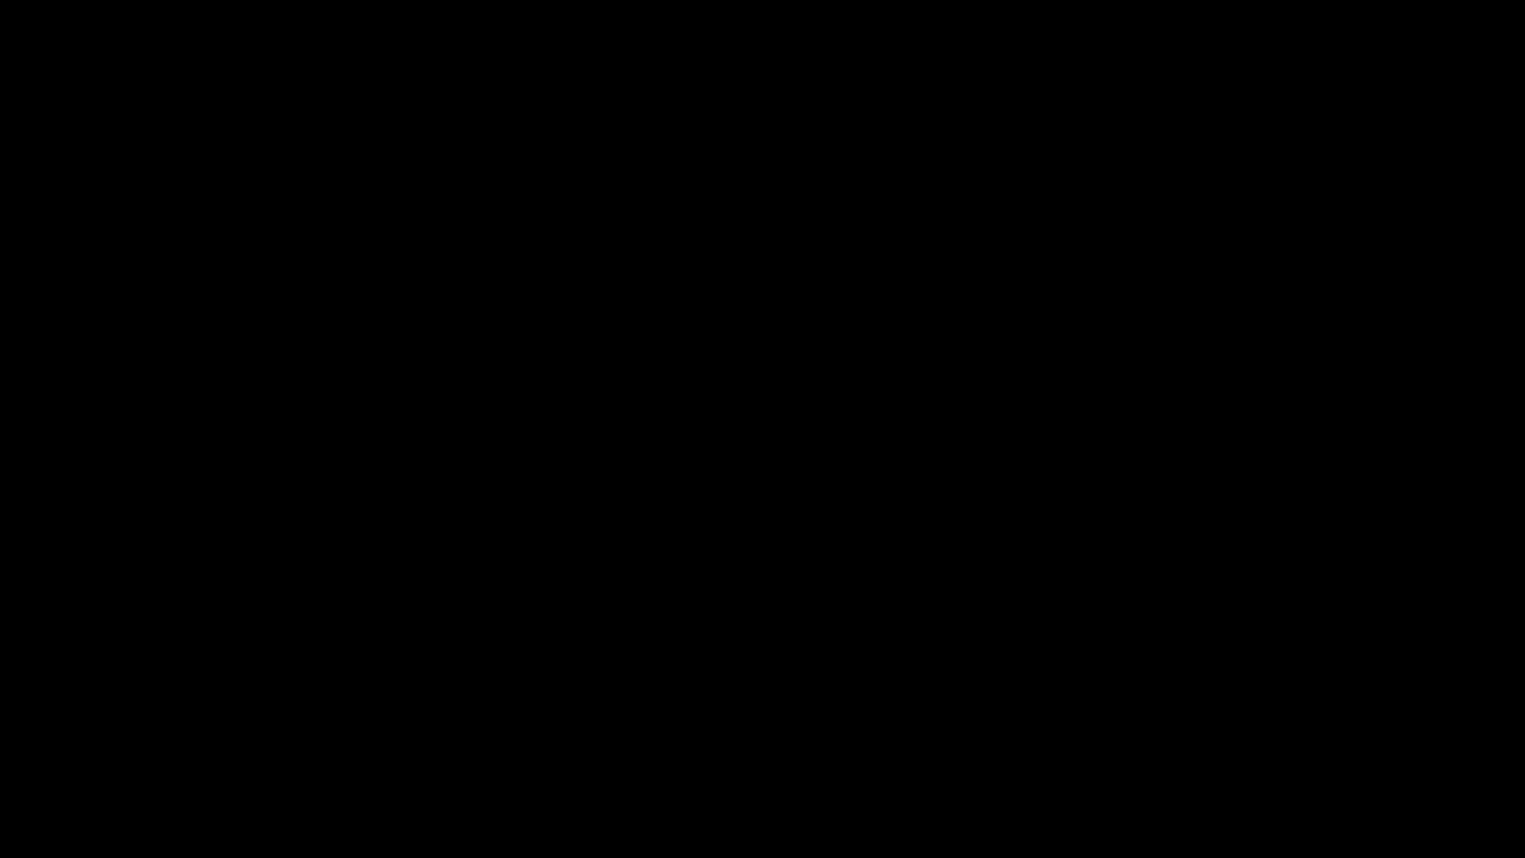